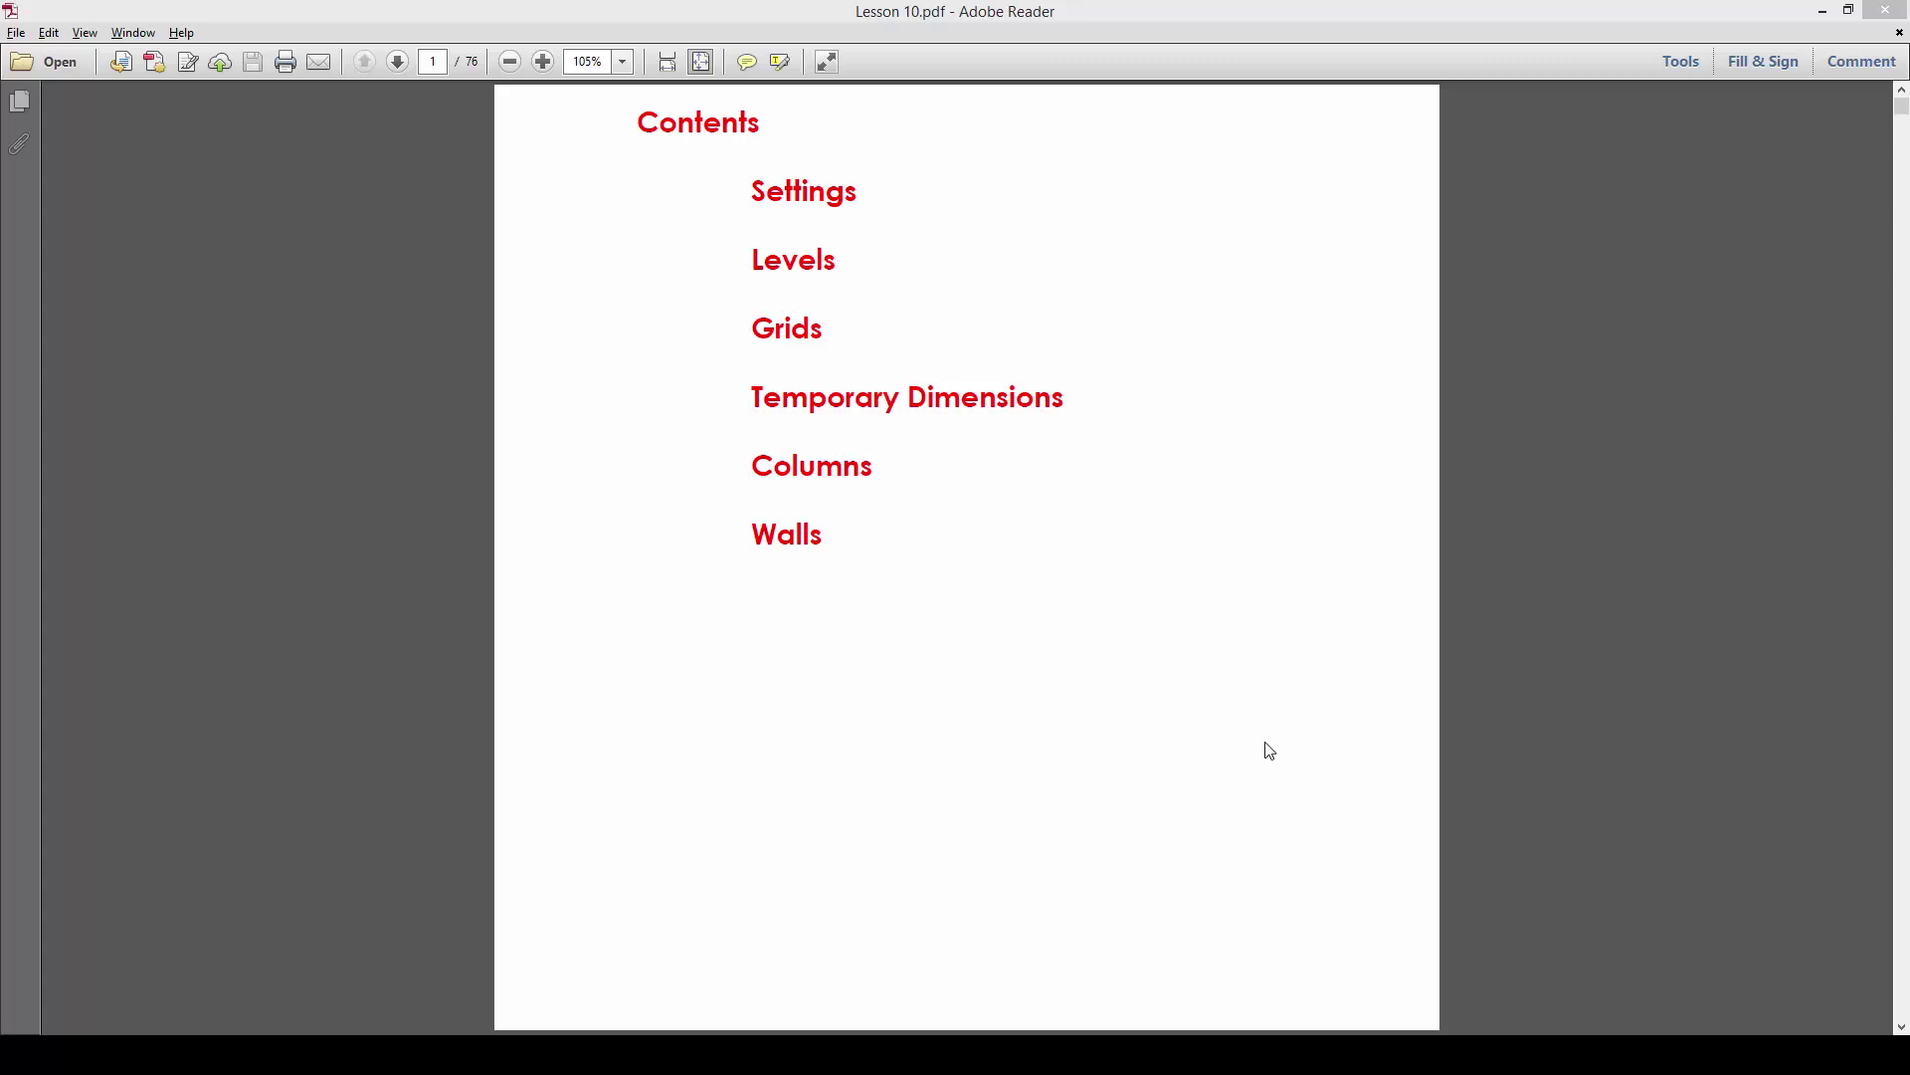
# Scroll Lesson 10.pdf to page 2, highlight 'Settings.rvt' in the title, and switch to the lesson folder.
pyautogui.click(1146, 713)
pyautogui.scroll(-1, 1268, 686)
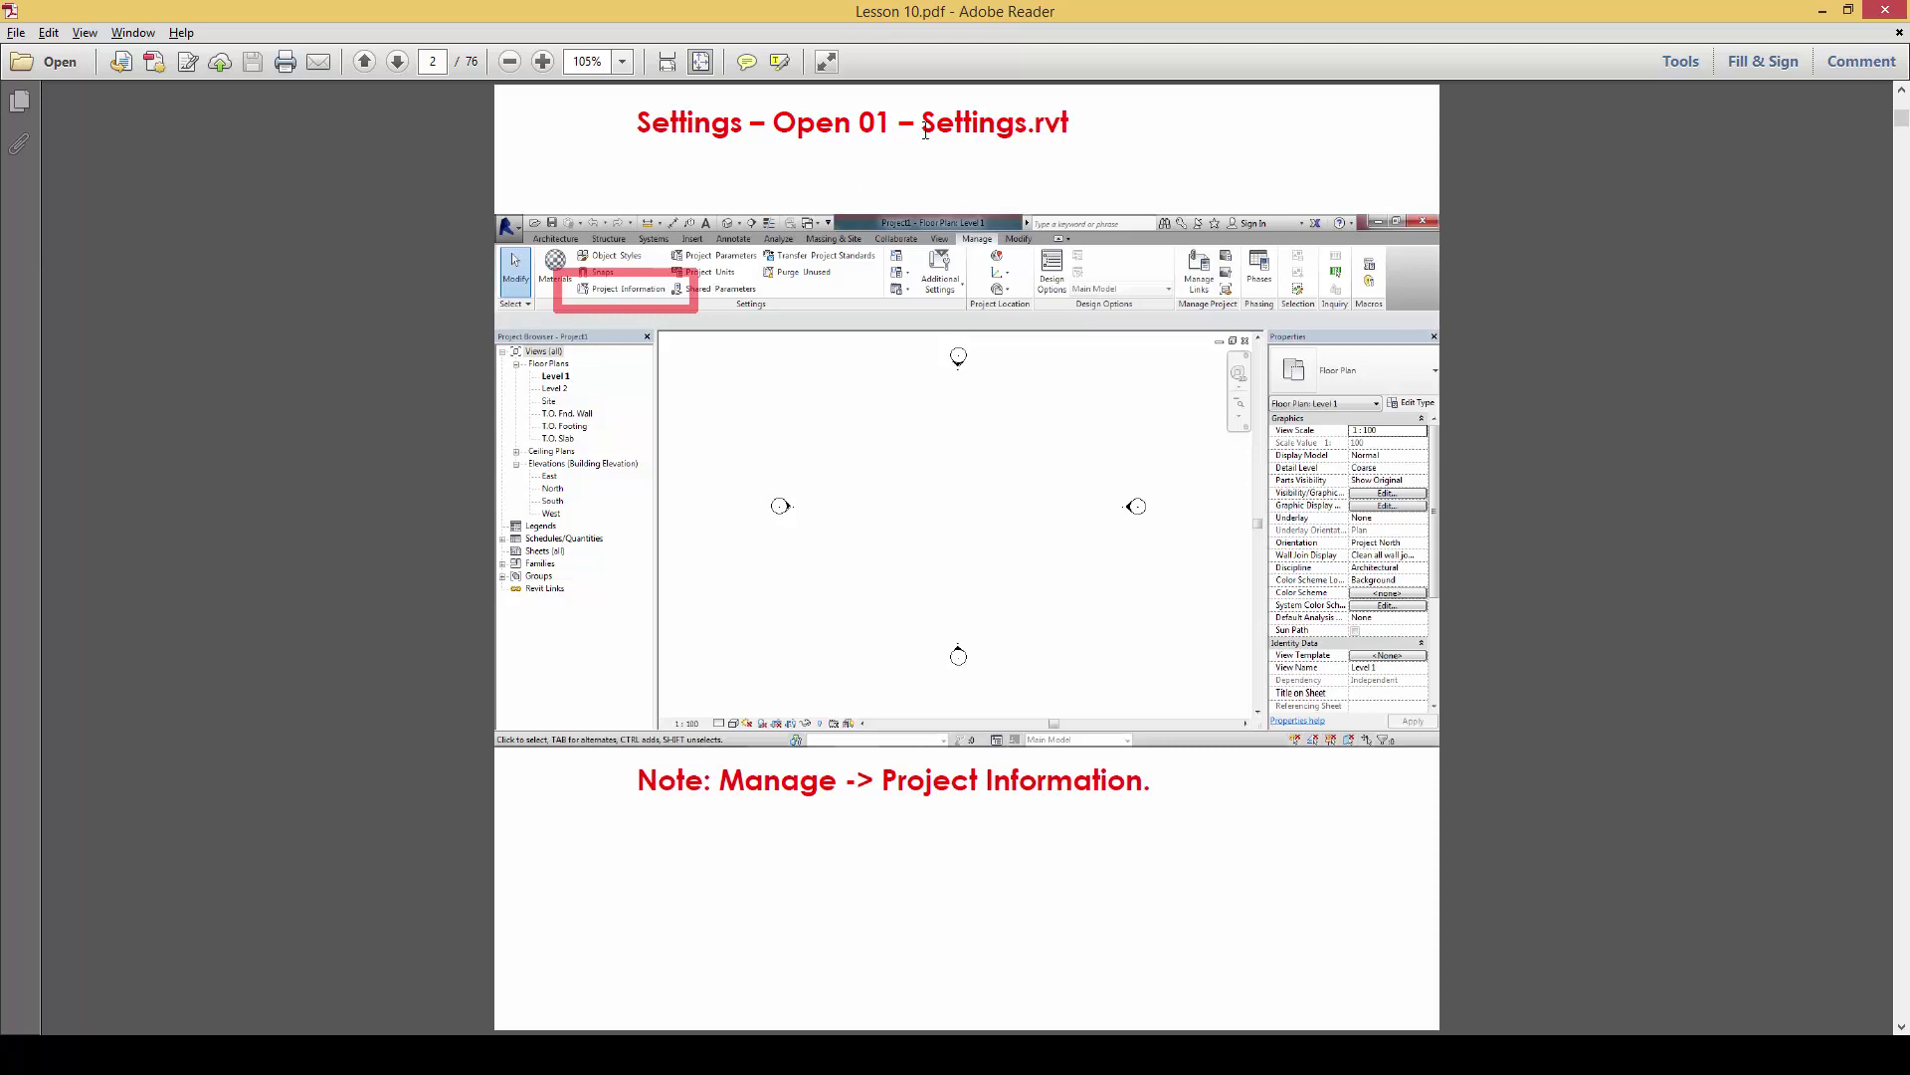
pyautogui.moveTo(921, 124); pyautogui.dragTo(1073, 138)
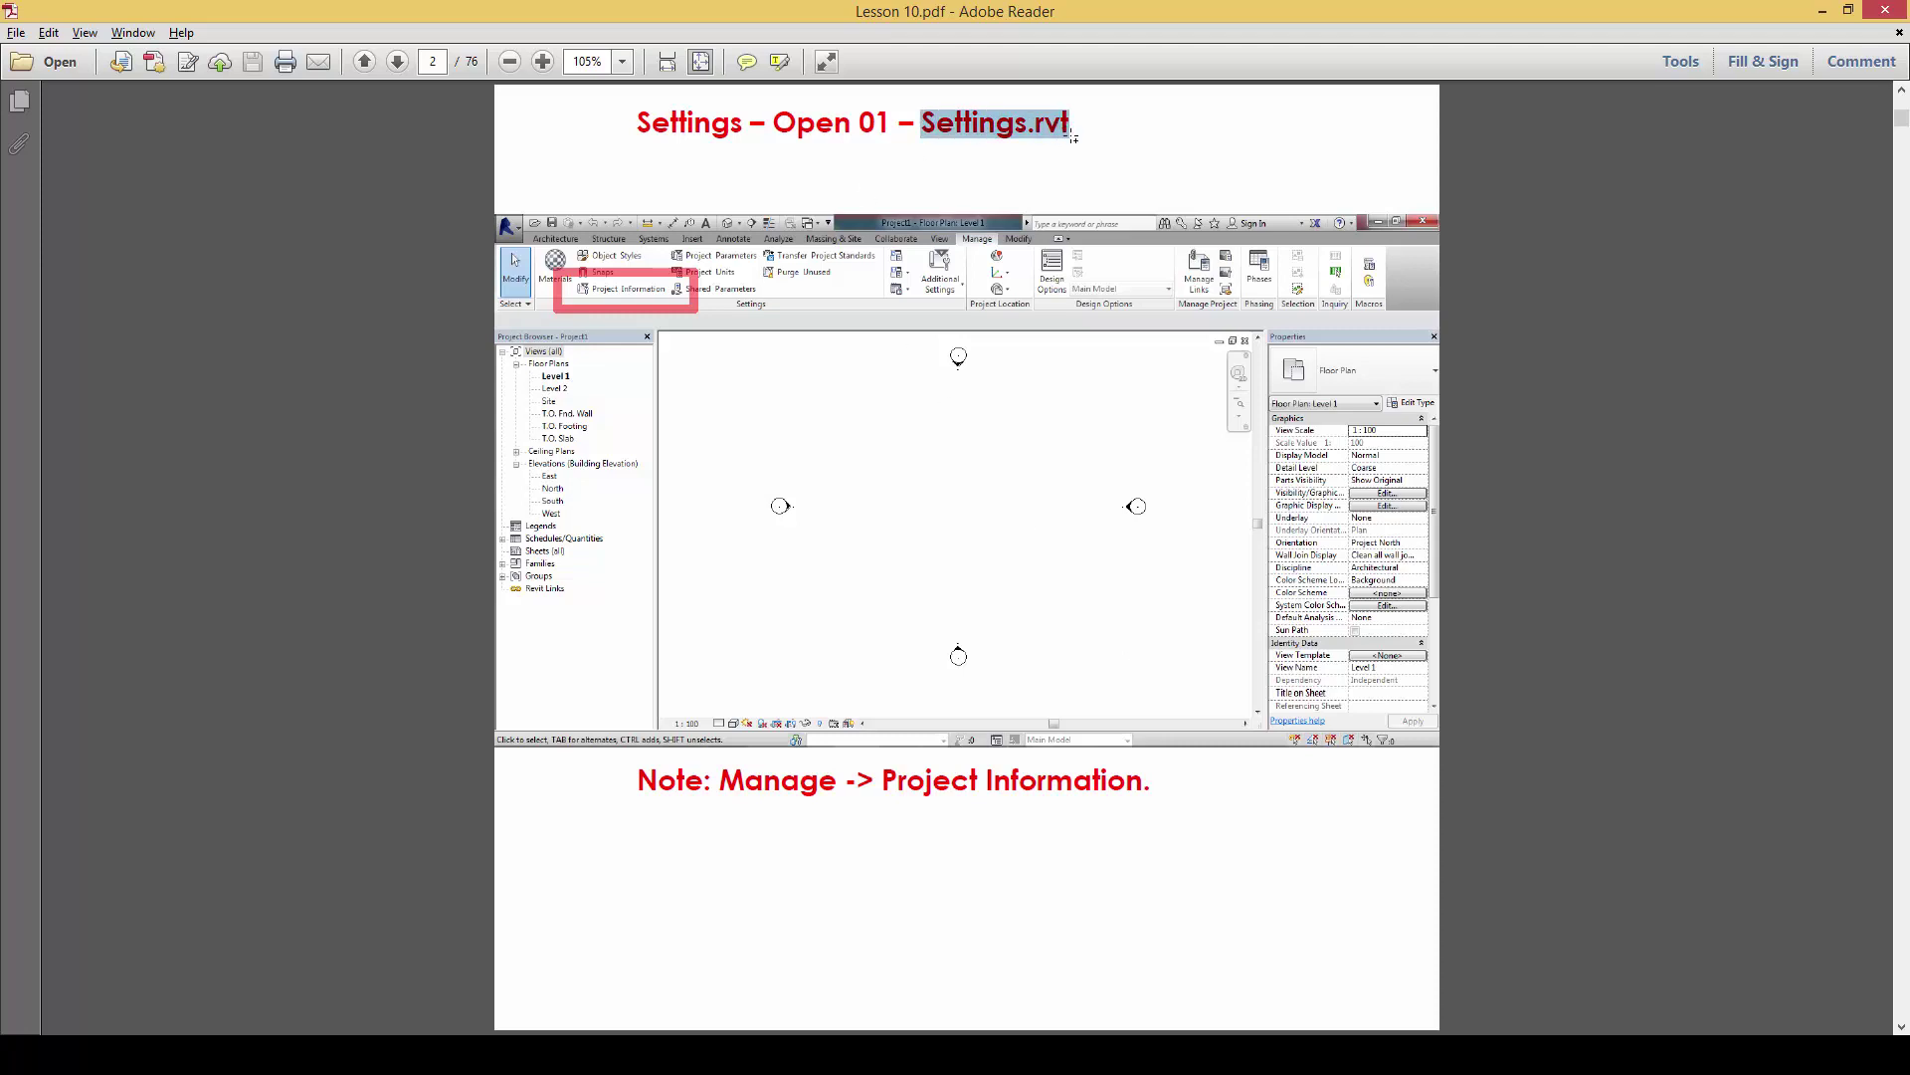
pyautogui.hotkey('alt', 'Tab')
pyautogui.hotkey('alt', 'Tab')
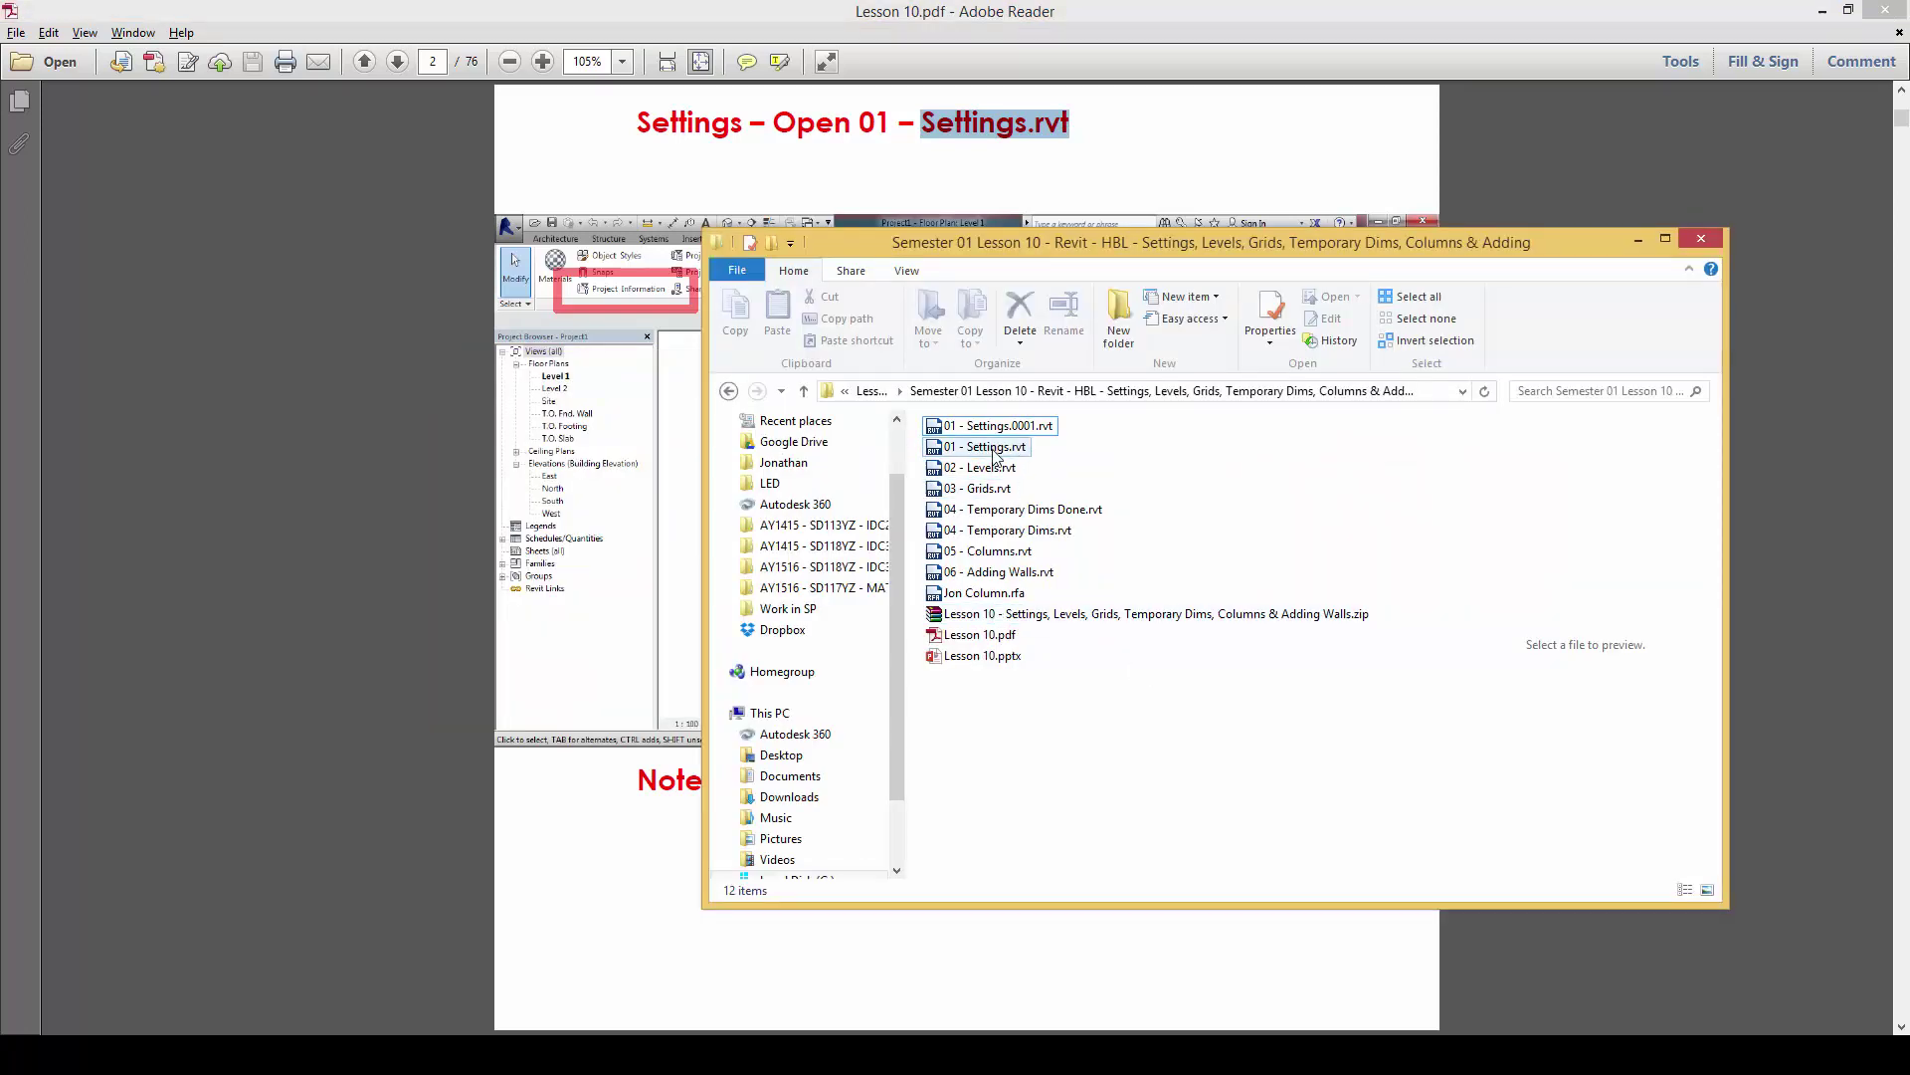
# Pick 01 - Settings.rvt in the lesson folder and switch to it in Revit.
pyautogui.click(992, 449)
pyautogui.hotkey('alt', 'Tab')
pyautogui.hotkey('alt', 'Tab')
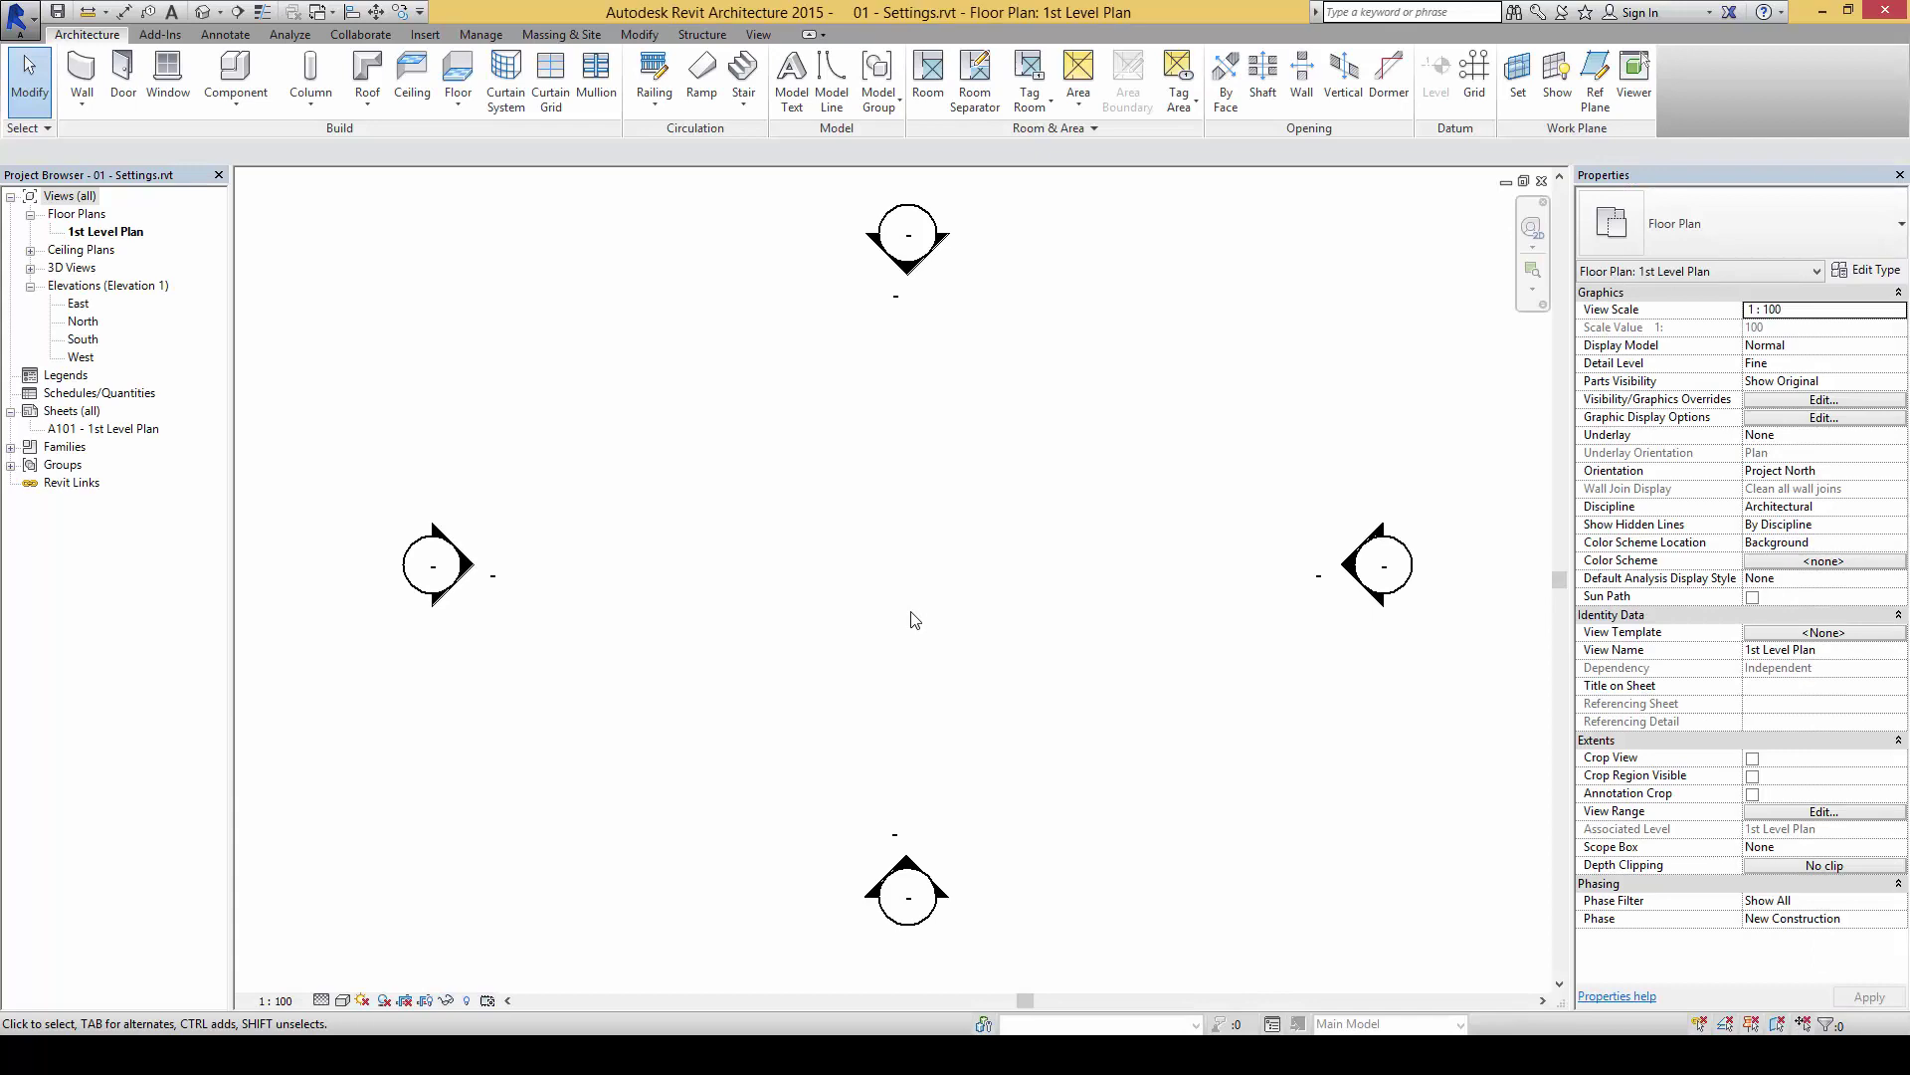
# Check the PDF's project-information note, then open Manage > Project Information and move the dialog aside.
pyautogui.hotkey('alt', 'Tab')
pyautogui.hotkey('alt', 'Tab')
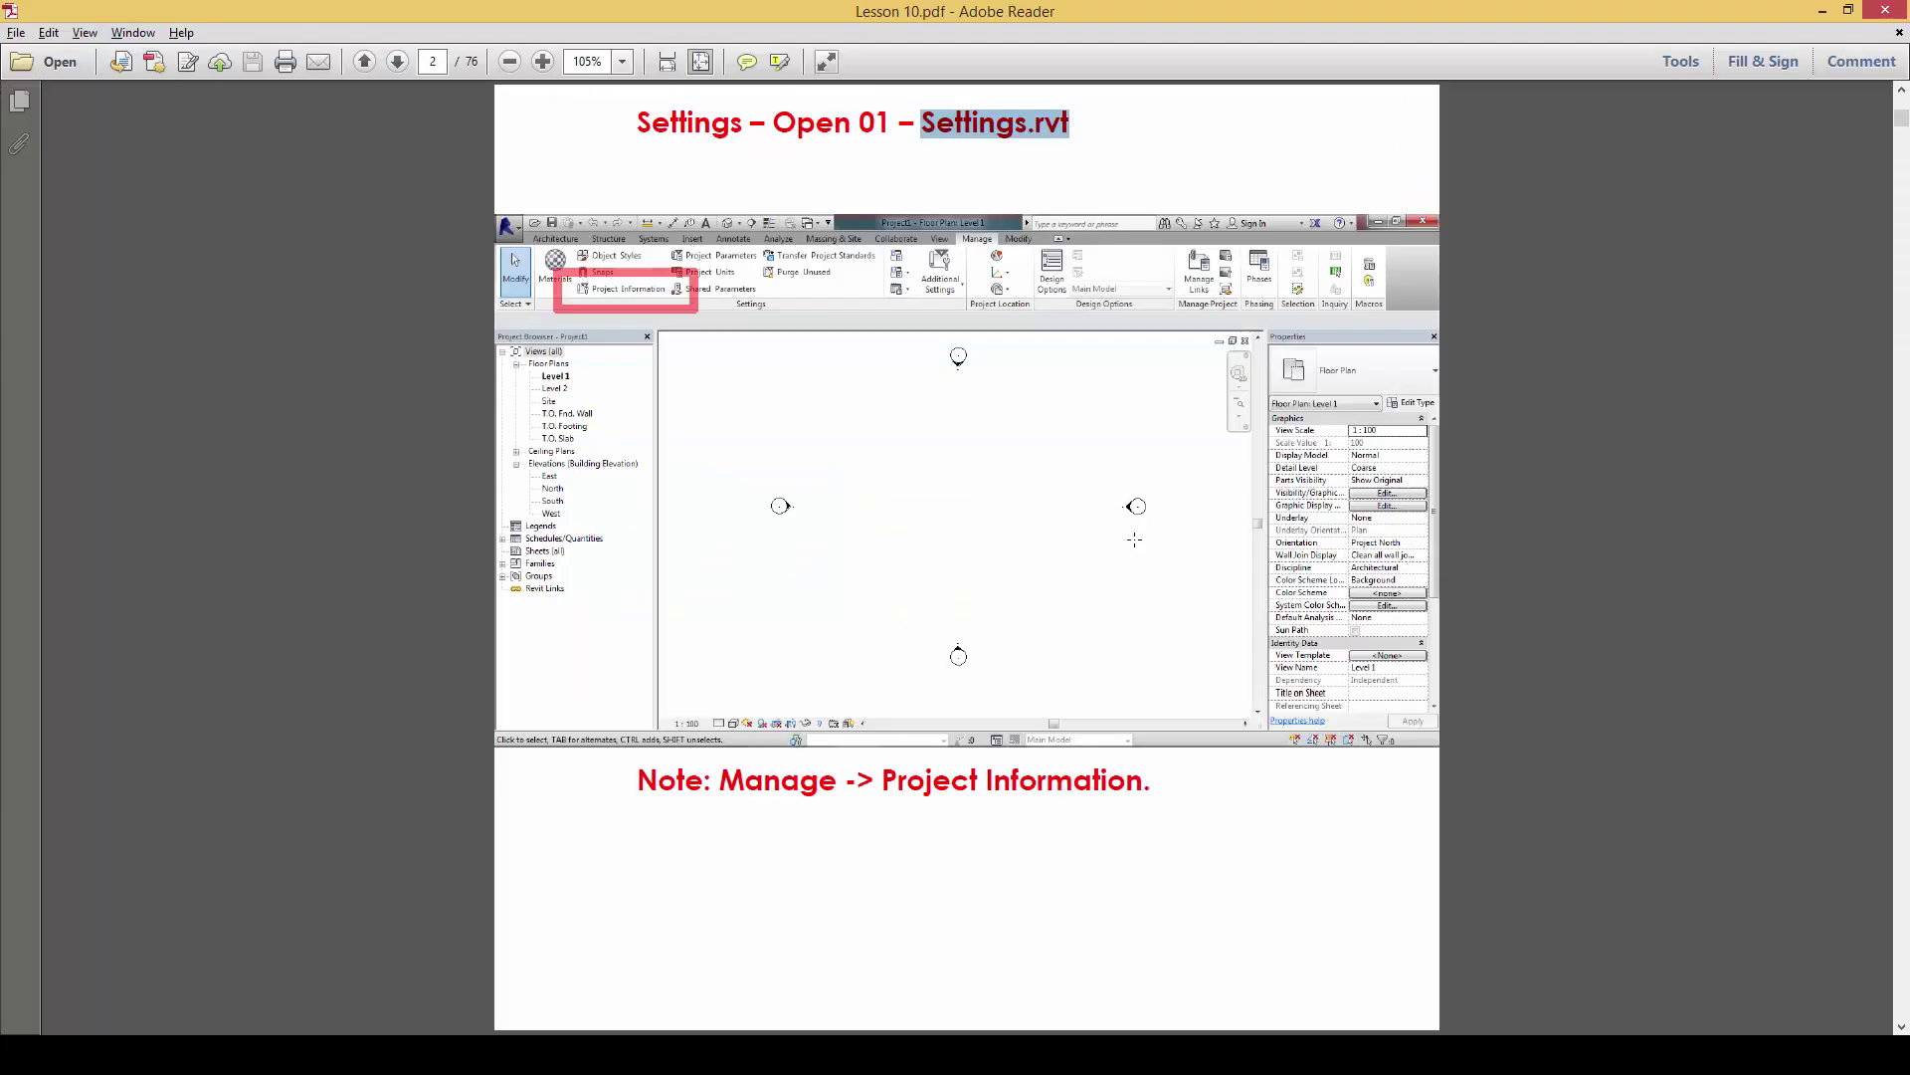
pyautogui.moveTo(718, 781); pyautogui.dragTo(1139, 786)
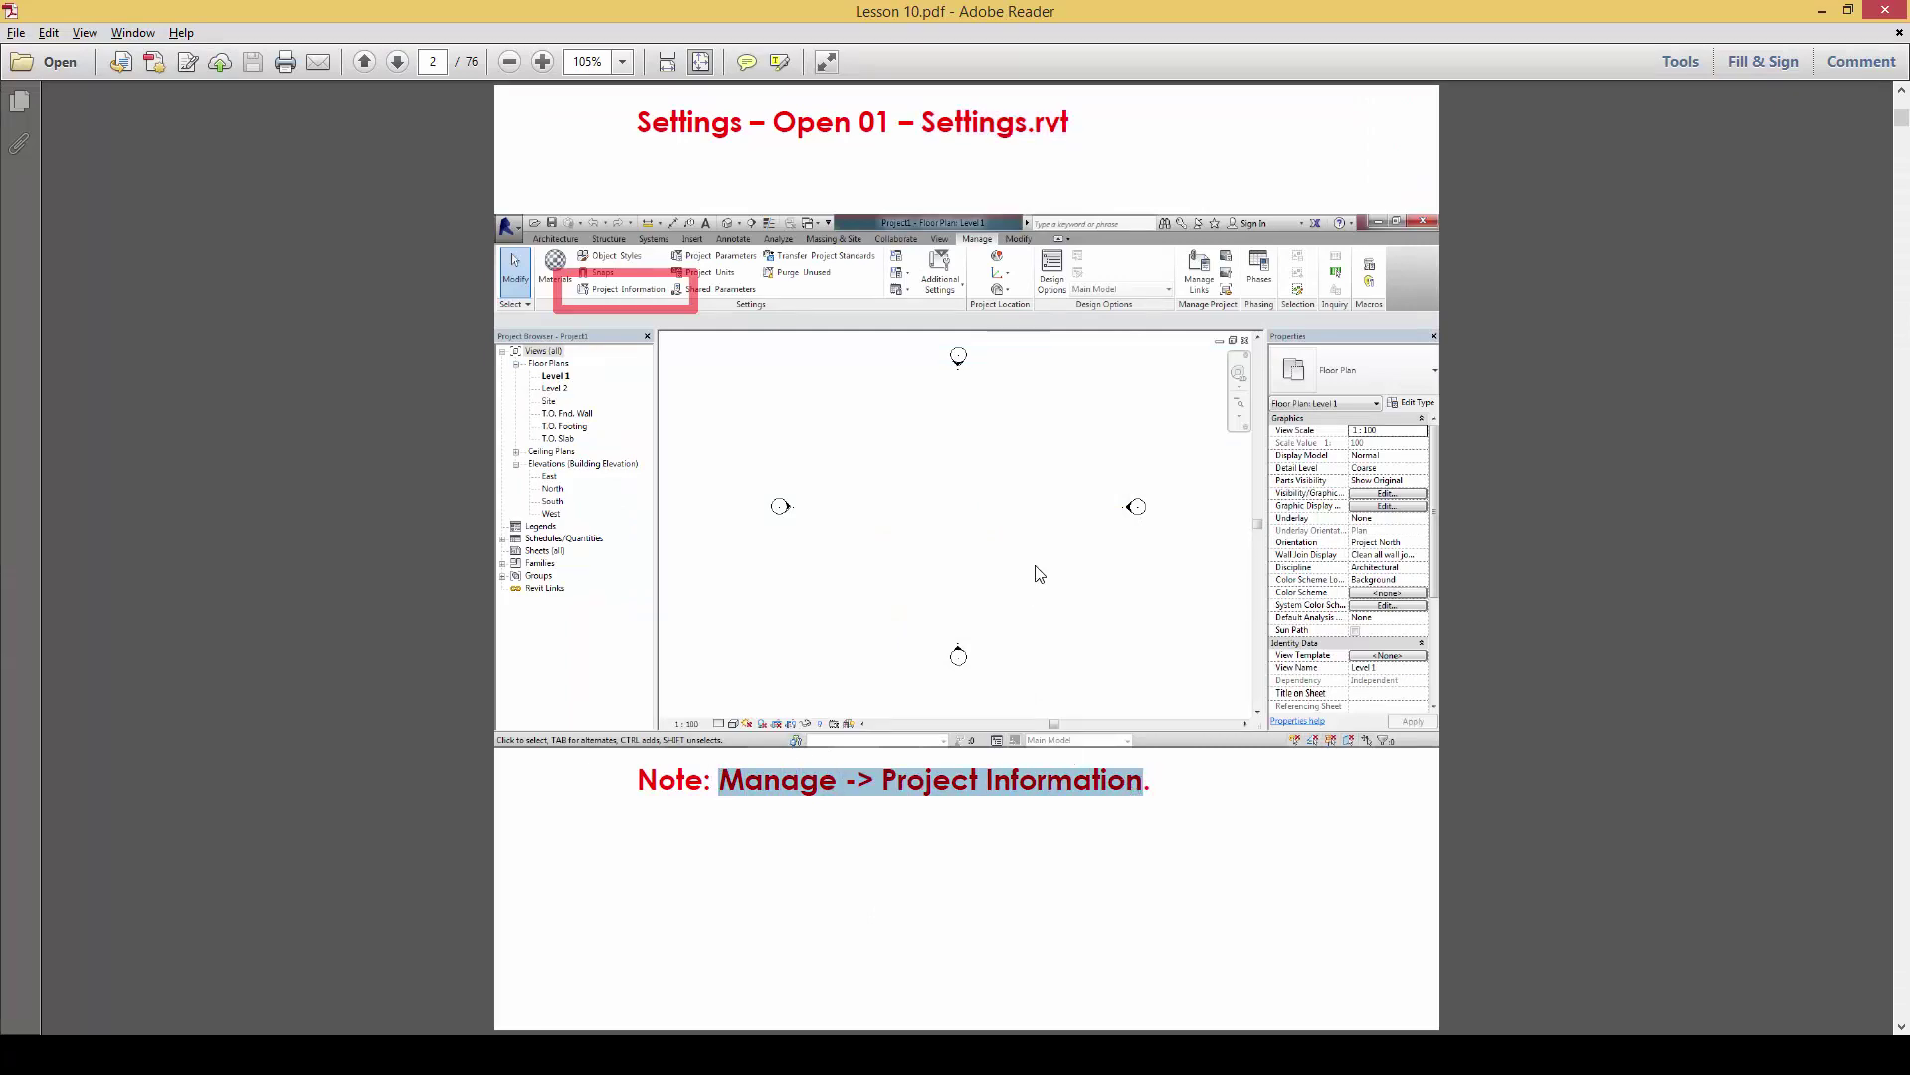
pyautogui.hotkey('alt', 'Tab')
pyautogui.click(481, 36)
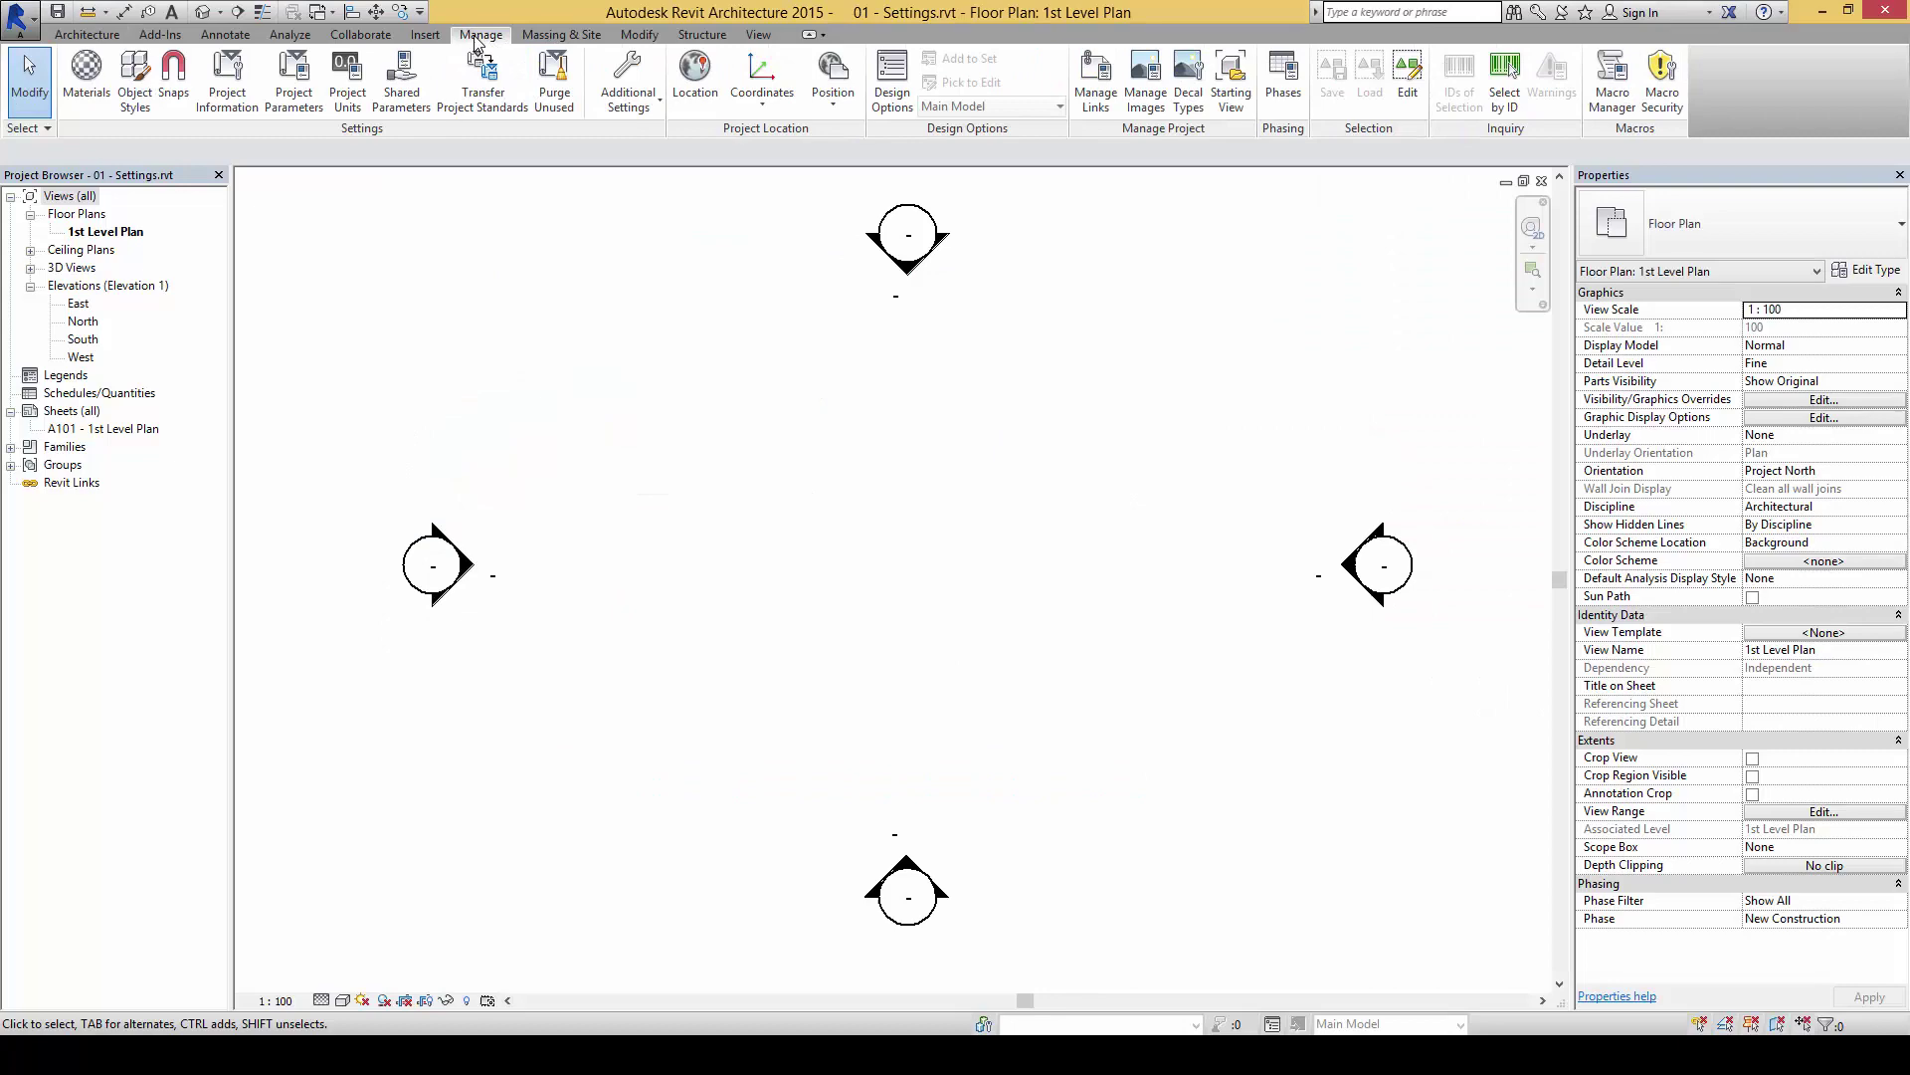
pyautogui.click(229, 92)
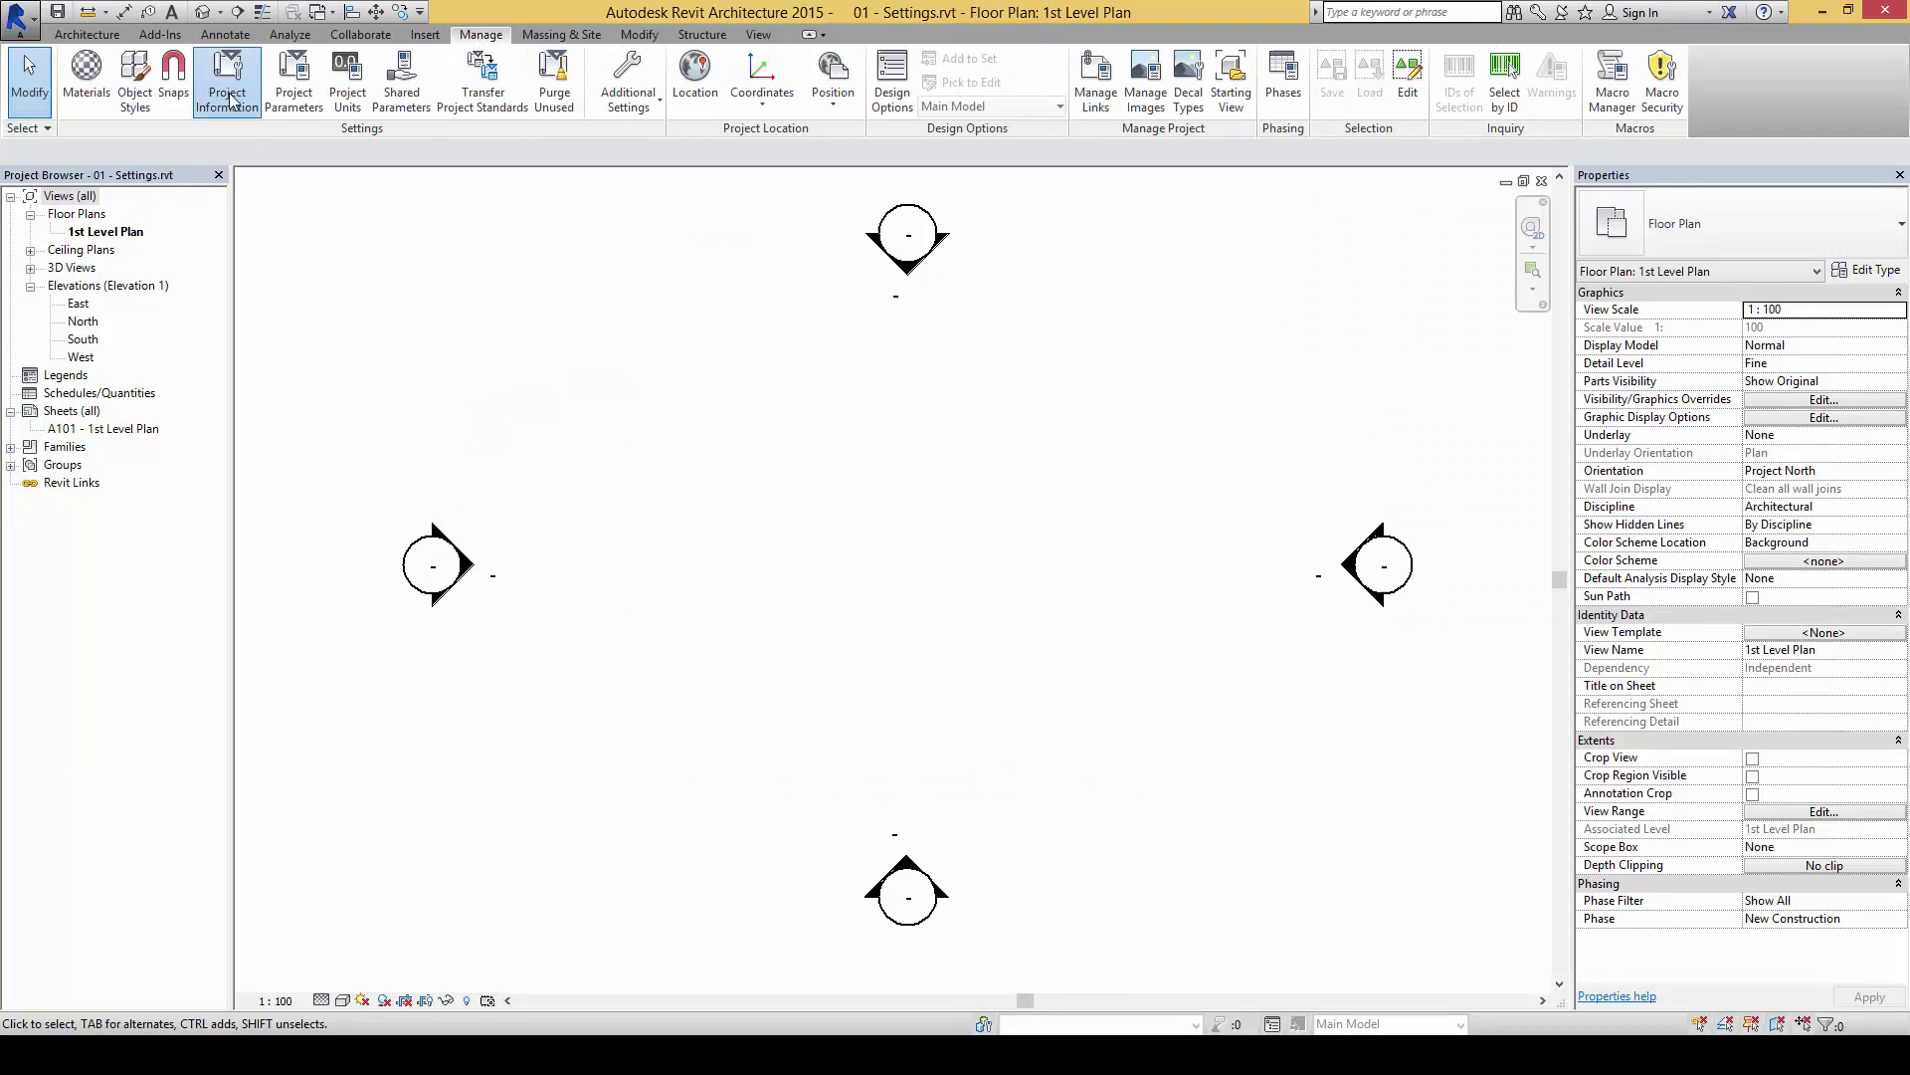
pyautogui.moveTo(1025, 229); pyautogui.dragTo(977, 242)
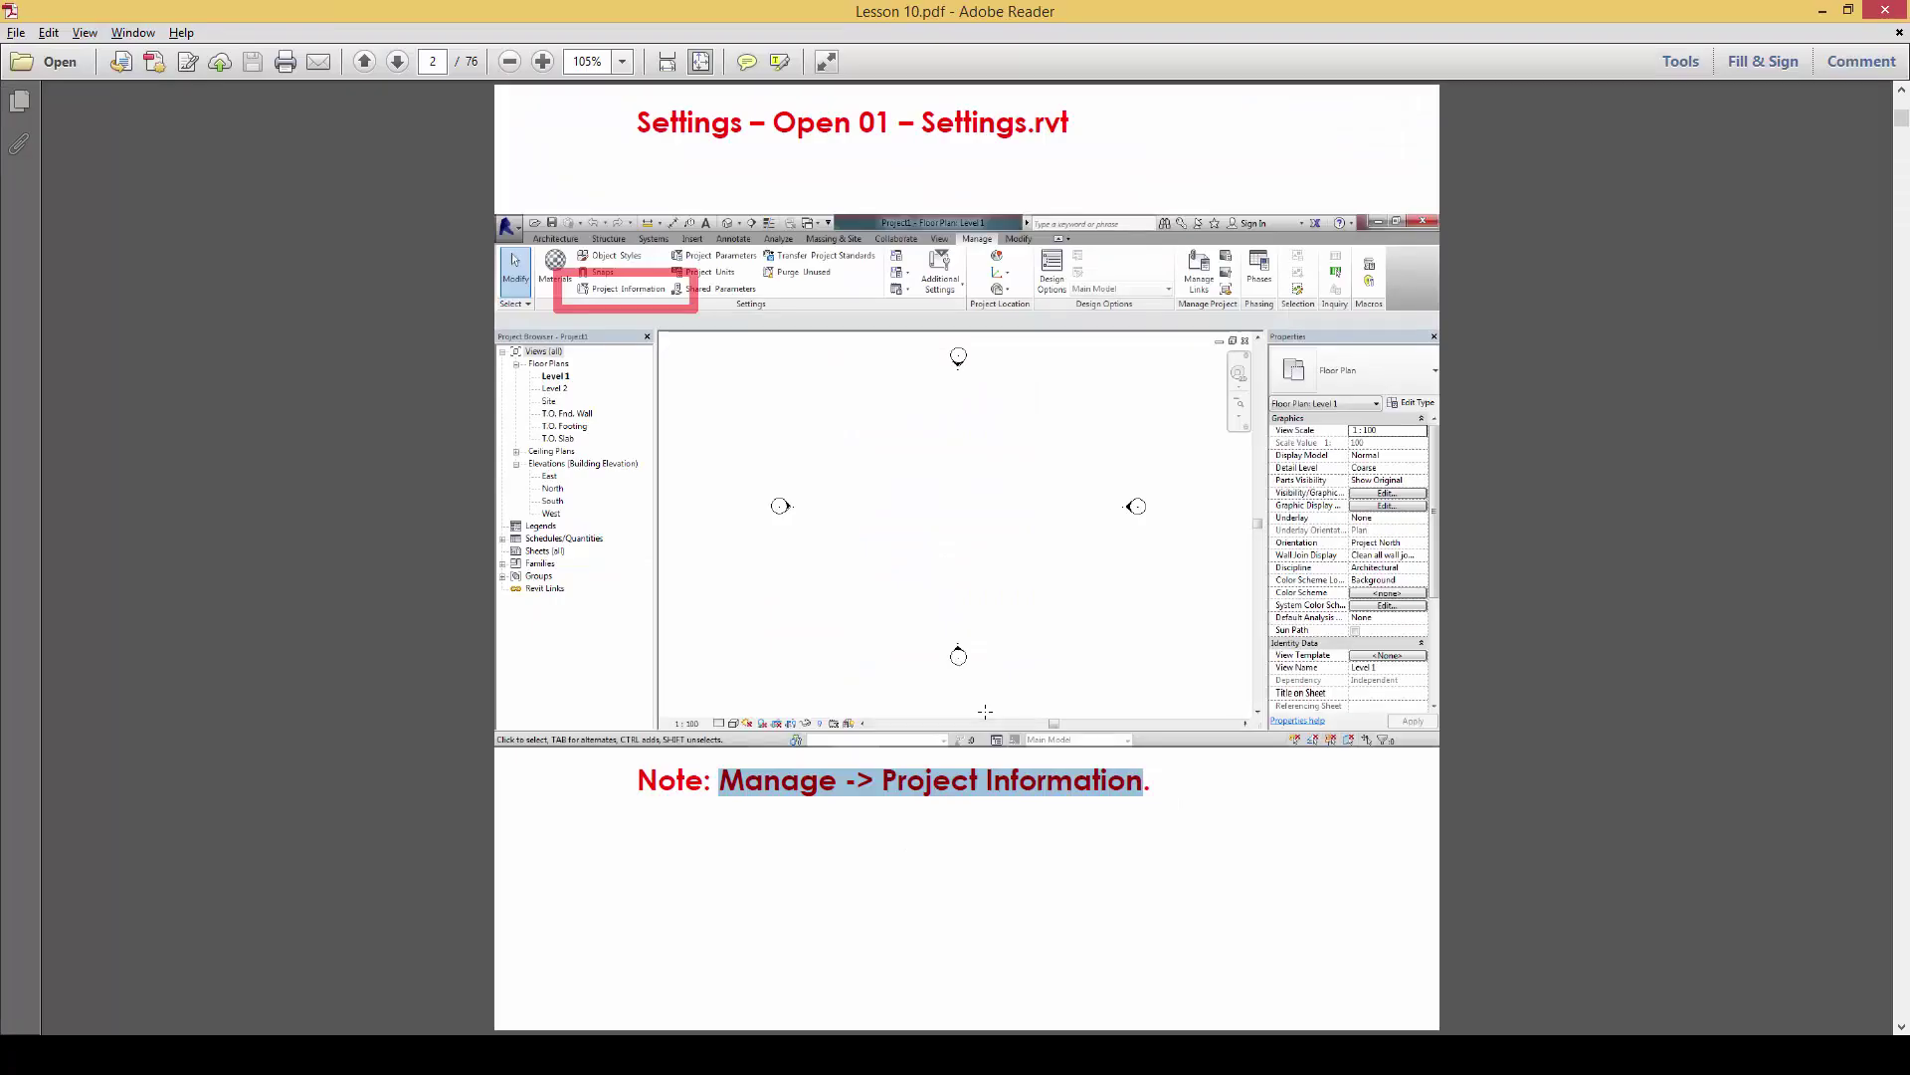
# Check the example's Other fields in the PDF, then enter Project Issue Date 13/07/2015.
pyautogui.scroll(-1, 1164, 791)
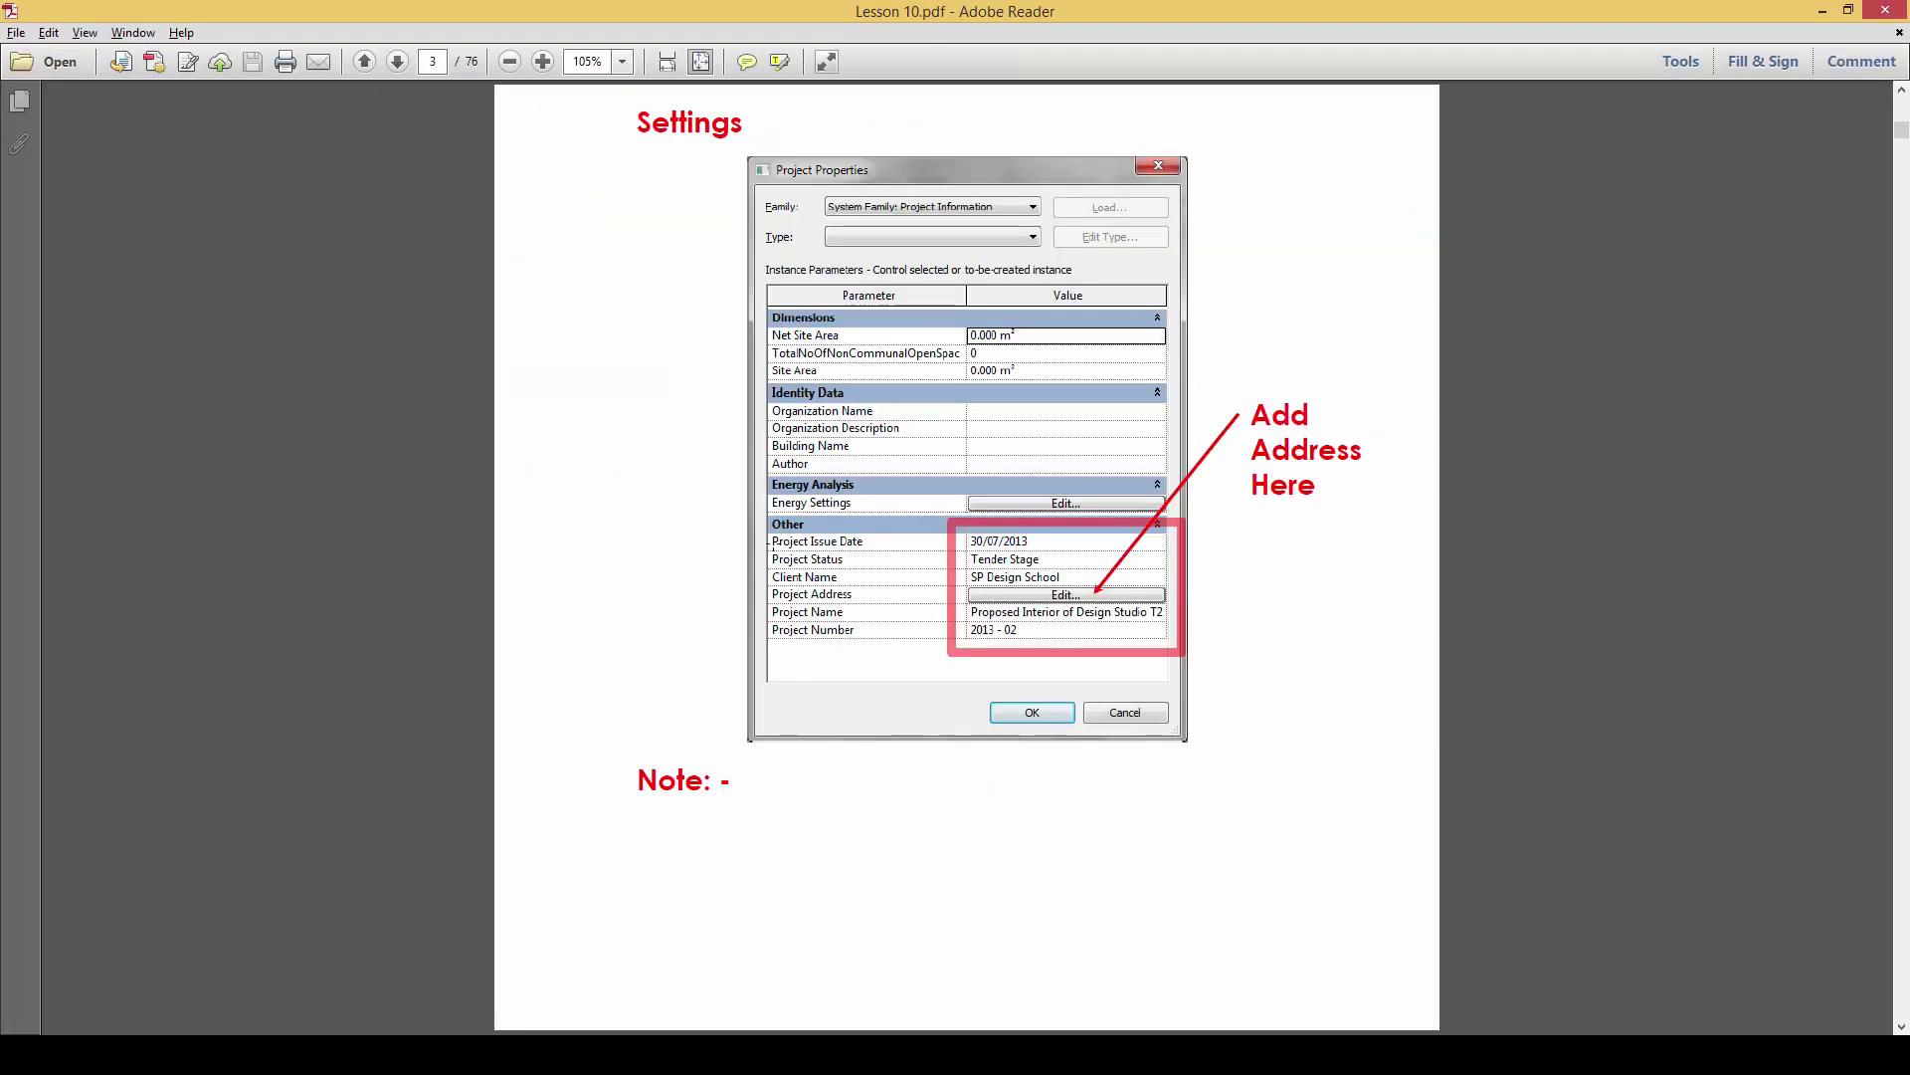
pyautogui.moveTo(744, 498)
pyautogui.mouseDown()
pyautogui.moveTo(789, 680)
pyautogui.moveTo(1135, 703)
pyautogui.moveTo(1273, 597)
pyautogui.moveTo(1155, 489)
pyautogui.moveTo(861, 478)
pyautogui.moveTo(746, 512)
pyautogui.mouseUp()
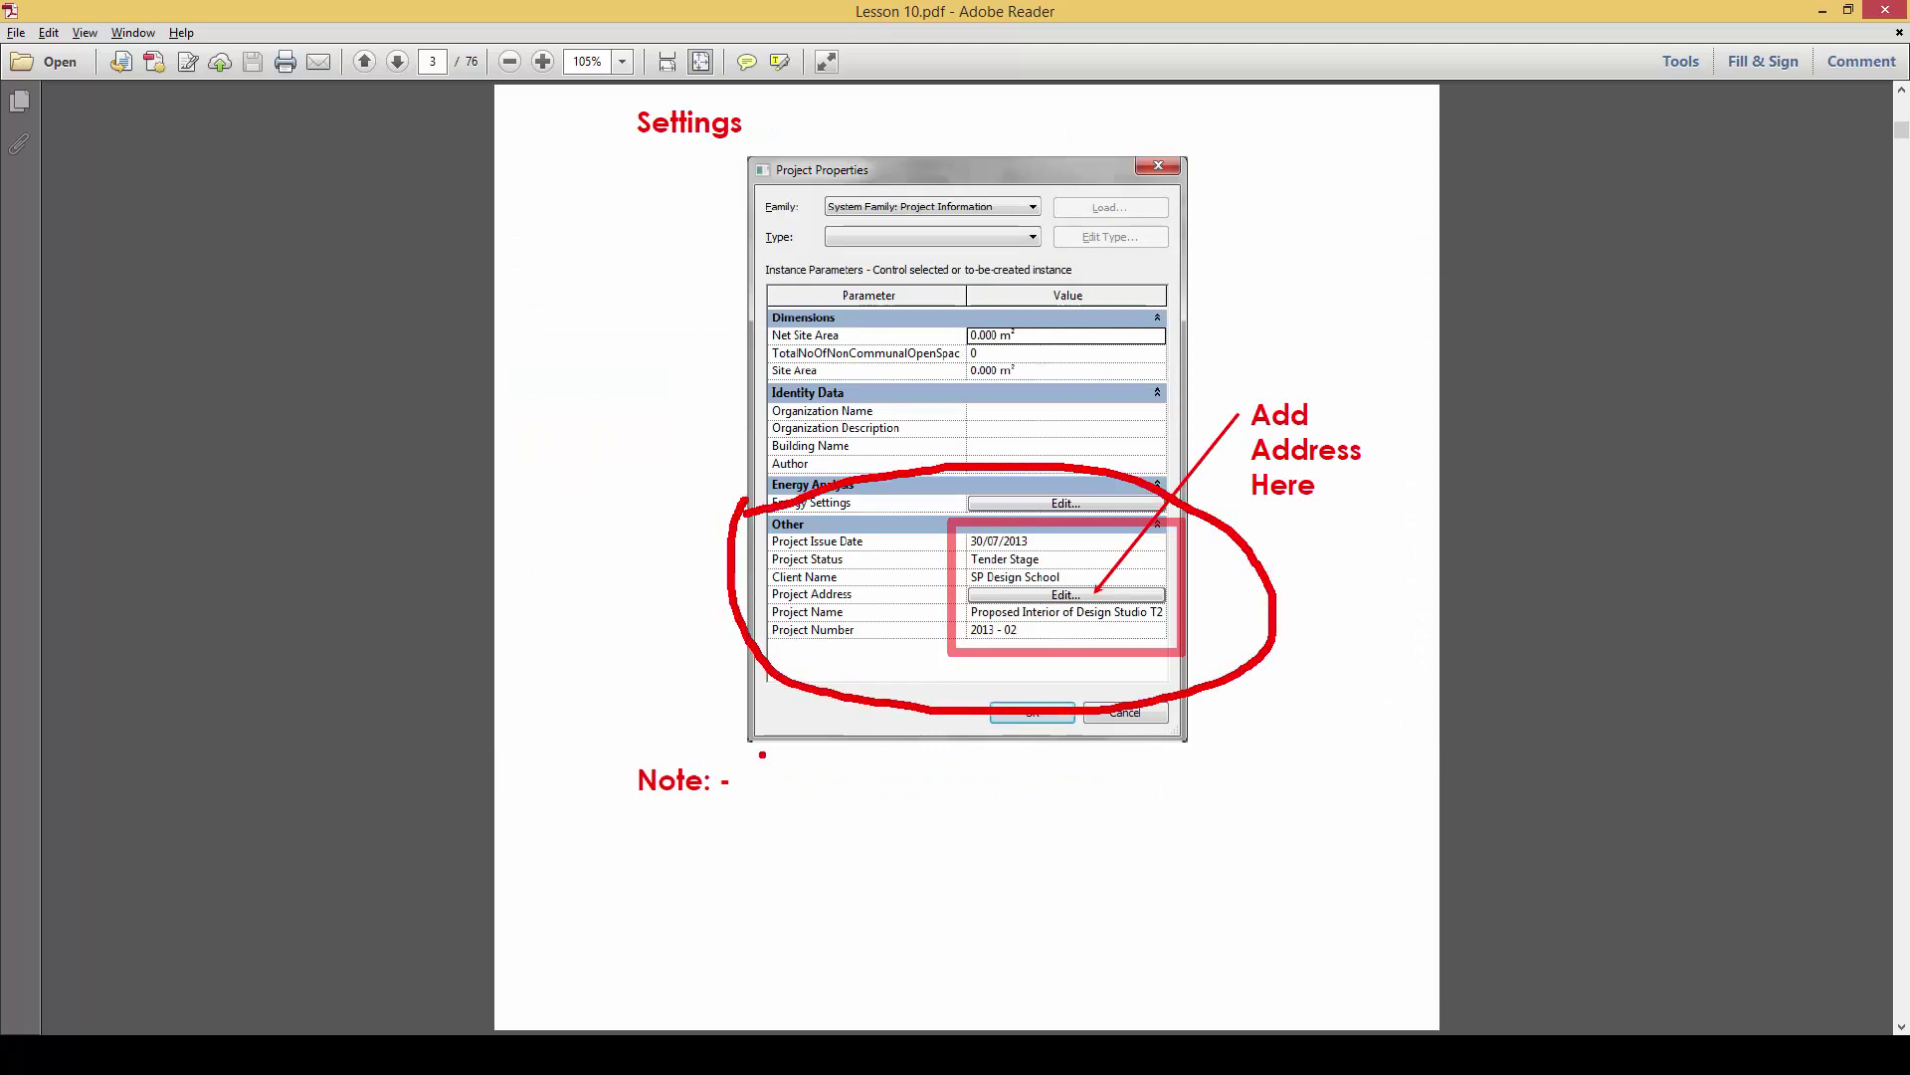
pyautogui.press('Escape')
pyautogui.hotkey('alt', 'Tab')
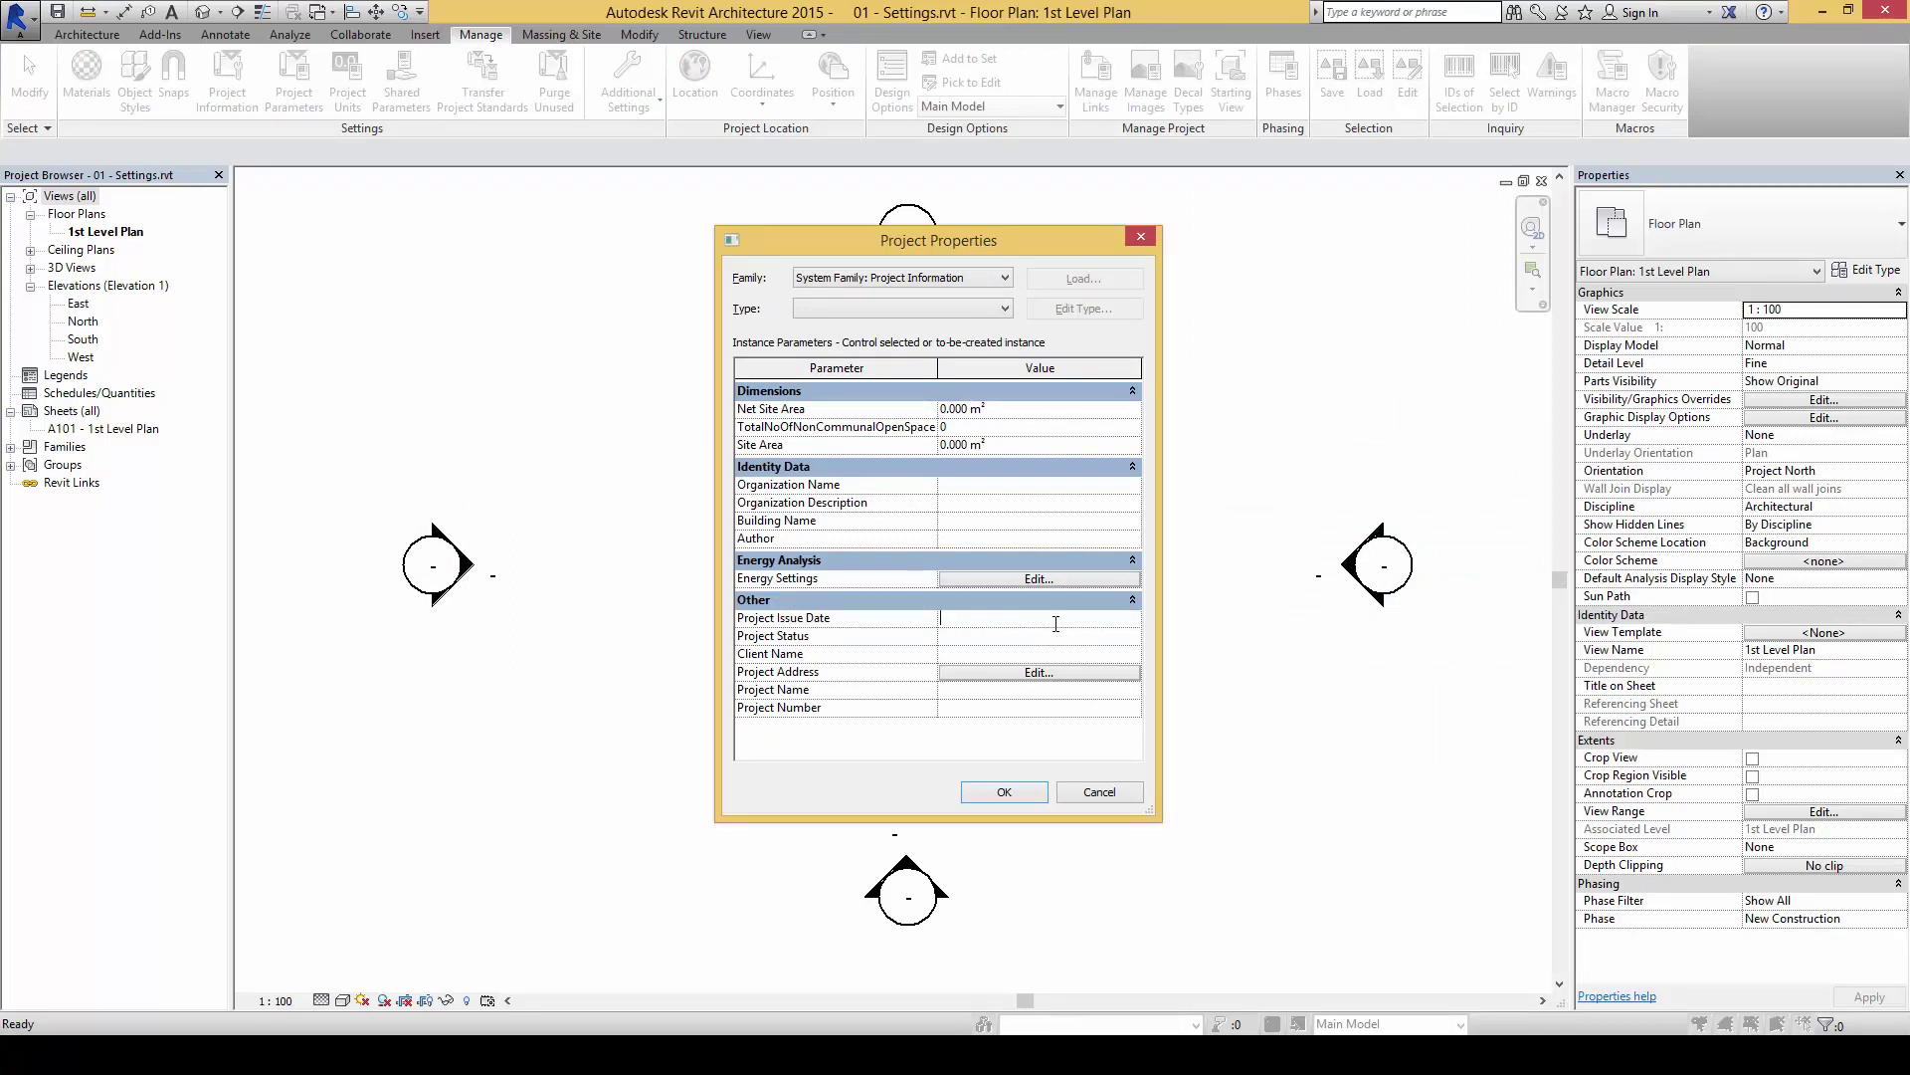
pyautogui.write('13')
pyautogui.write('/Jul')
pyautogui.press('BackSpace')
pyautogui.press('BackSpace')
pyautogui.press('BackSpace')
pyautogui.write('07/2015')
# Enter Project Status 'Tender Stage' and Client Name 'SP Design School'.
pyautogui.click(1028, 638)
pyautogui.write('Tn')
pyautogui.press('BackSpace')
pyautogui.write('ender Stage')
pyautogui.click(1035, 656)
pyautogui.write('SP Design School')
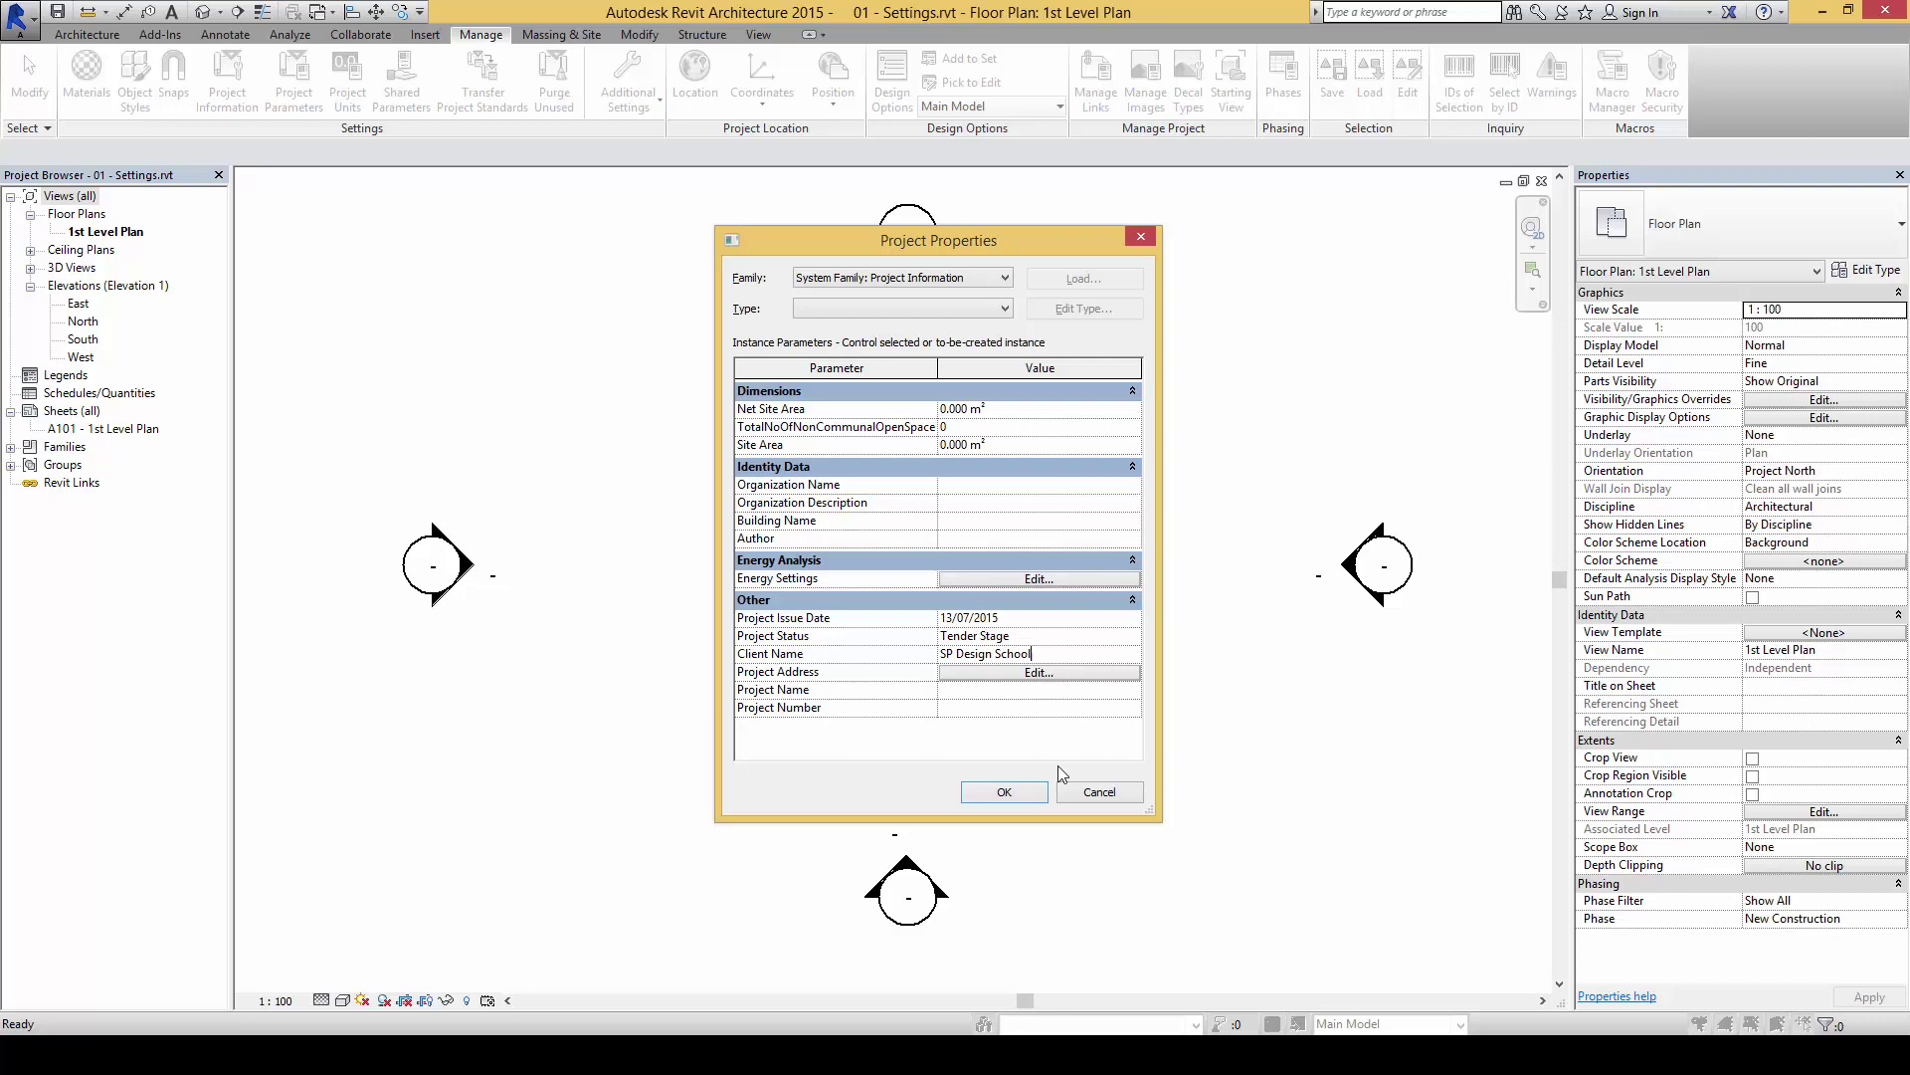
# Enter Project Name 'Proposed Interior of Design Studio SD', checking the PDF for wording.
pyautogui.click(1006, 697)
pyautogui.write('Proposed Interior of')
pyautogui.hotkey('alt', 'Tab')
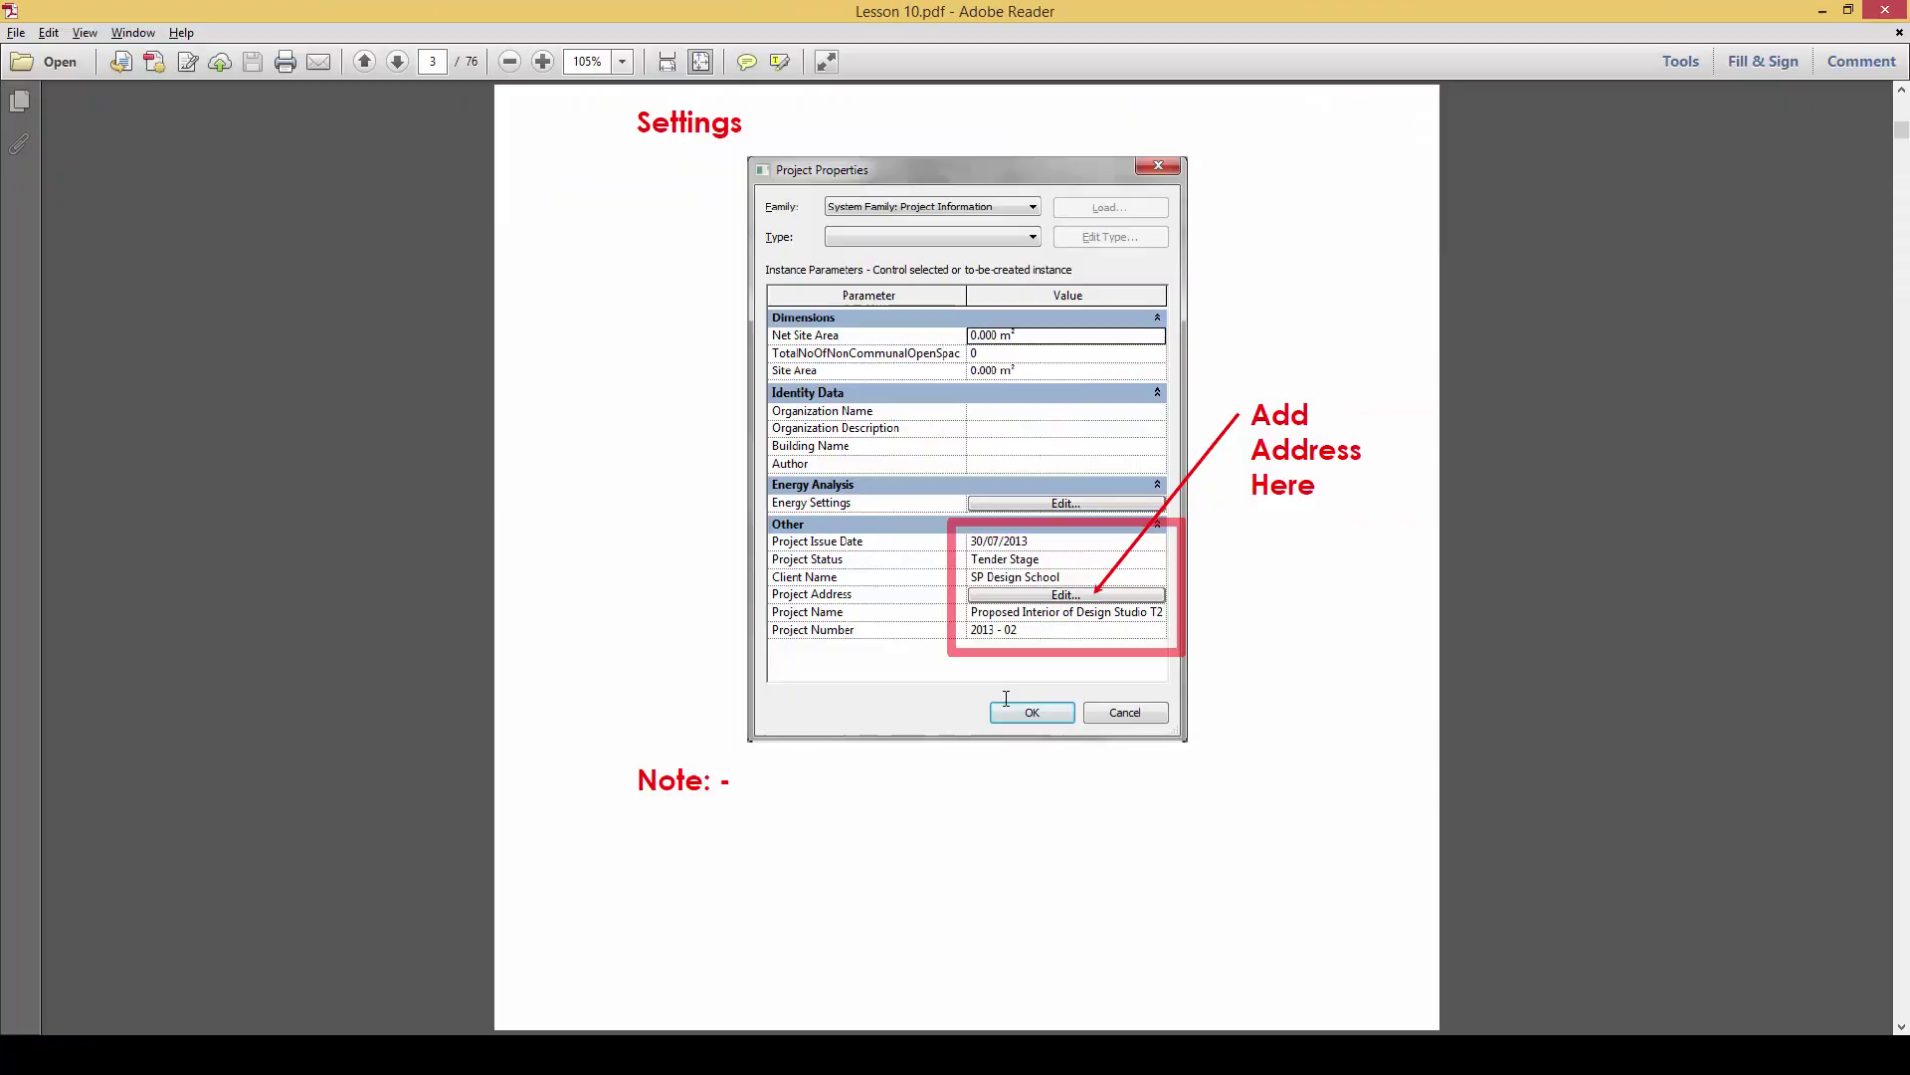
pyautogui.hotkey('alt', 'Tab')
pyautogui.write('Deisng')
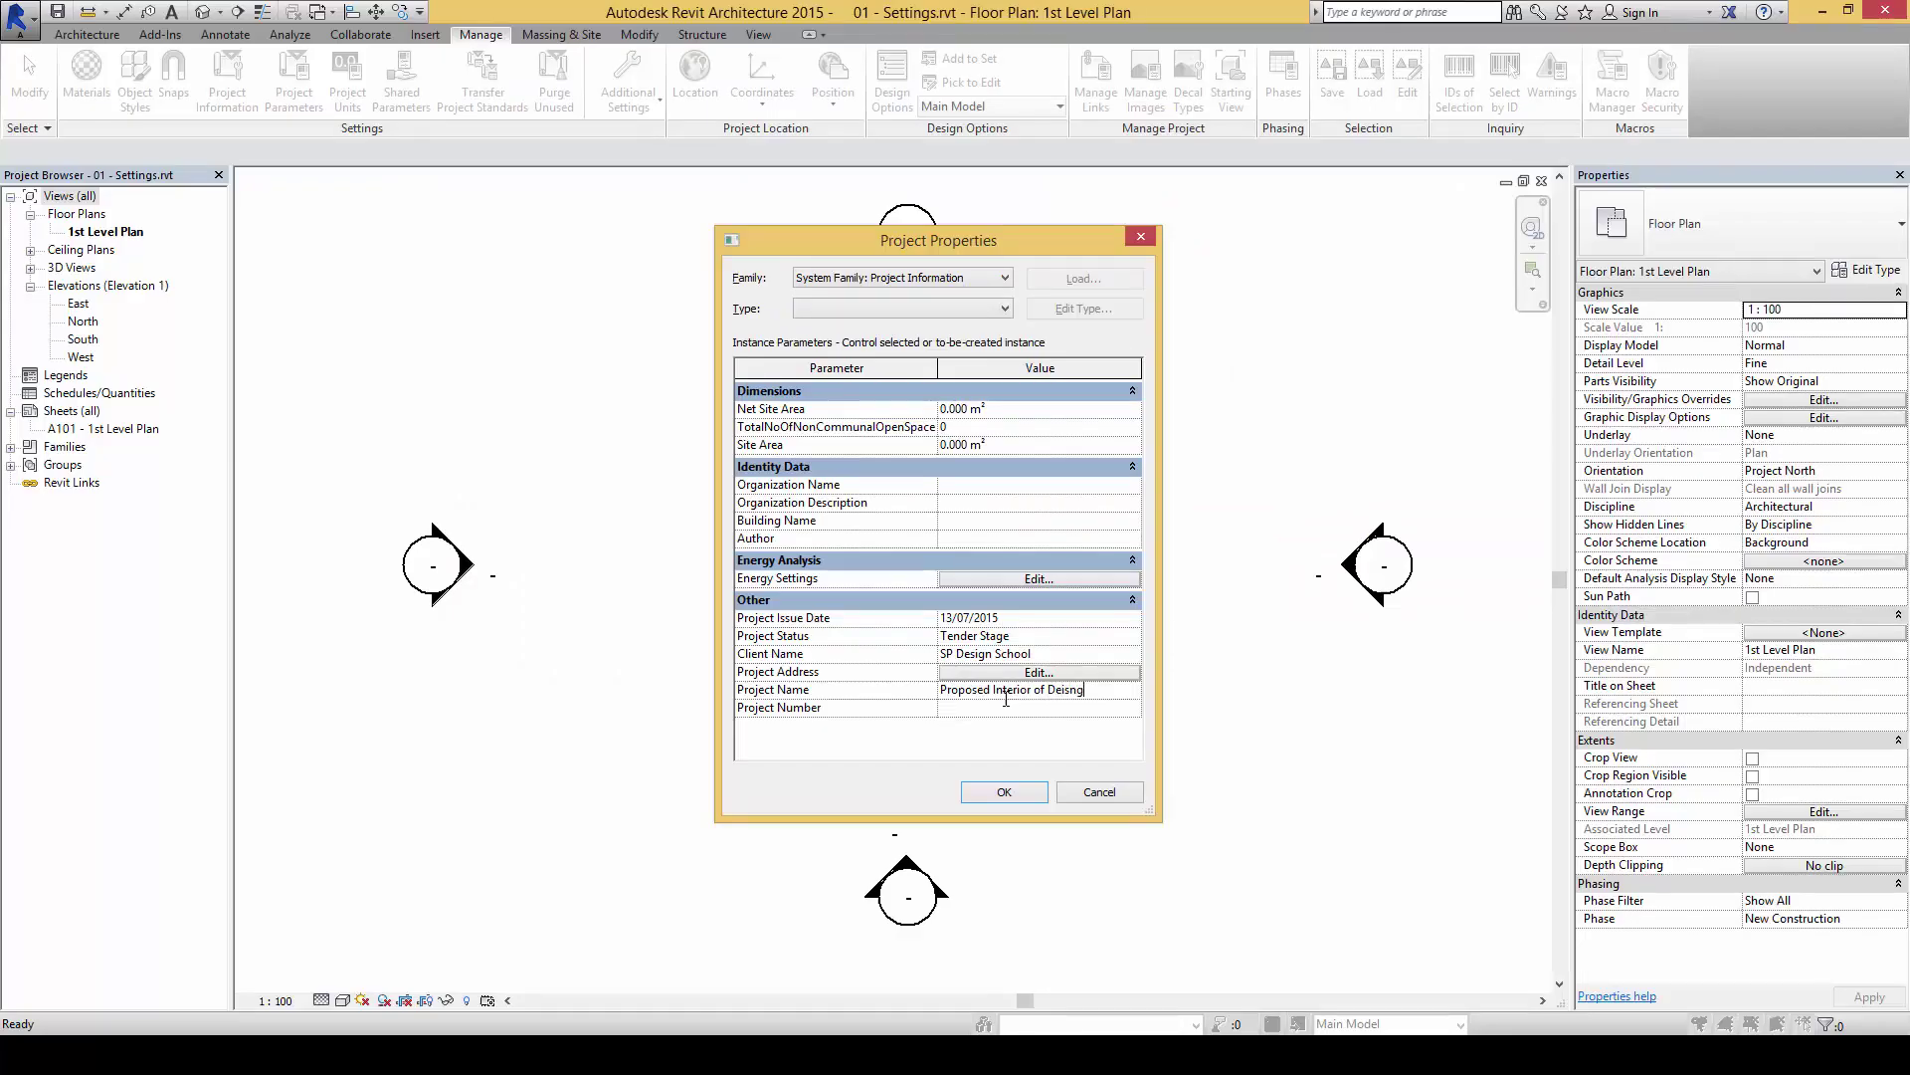
pyautogui.press('BackSpace')
pyautogui.press('BackSpace')
pyautogui.press('BackSpace')
pyautogui.press('BackSpace')
pyautogui.write('sign Studio')
pyautogui.hotkey('alt', 'Tab')
pyautogui.hotkey('alt', 'Tab')
pyautogui.write('SD505')
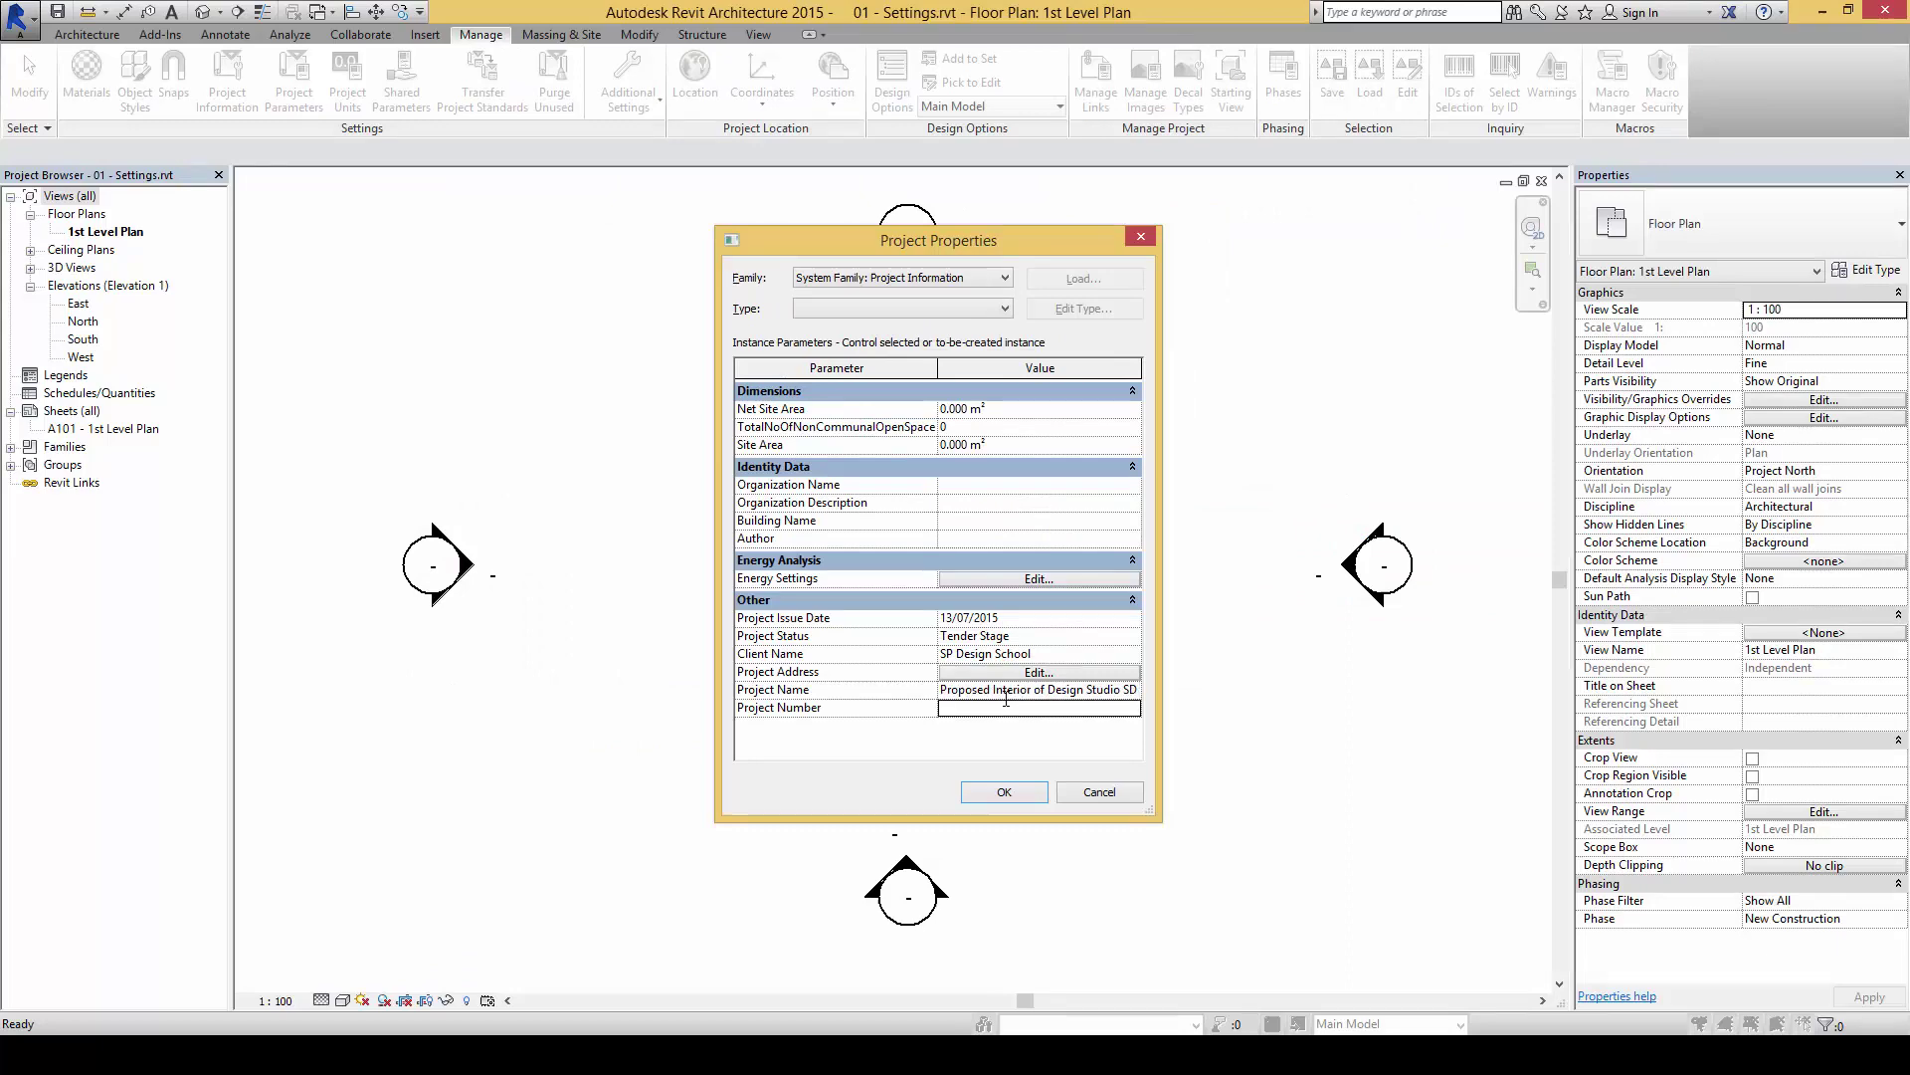
# Set Project Number to 2015 - 02 after checking the reference.
pyautogui.hotkey('alt', 'Tab')
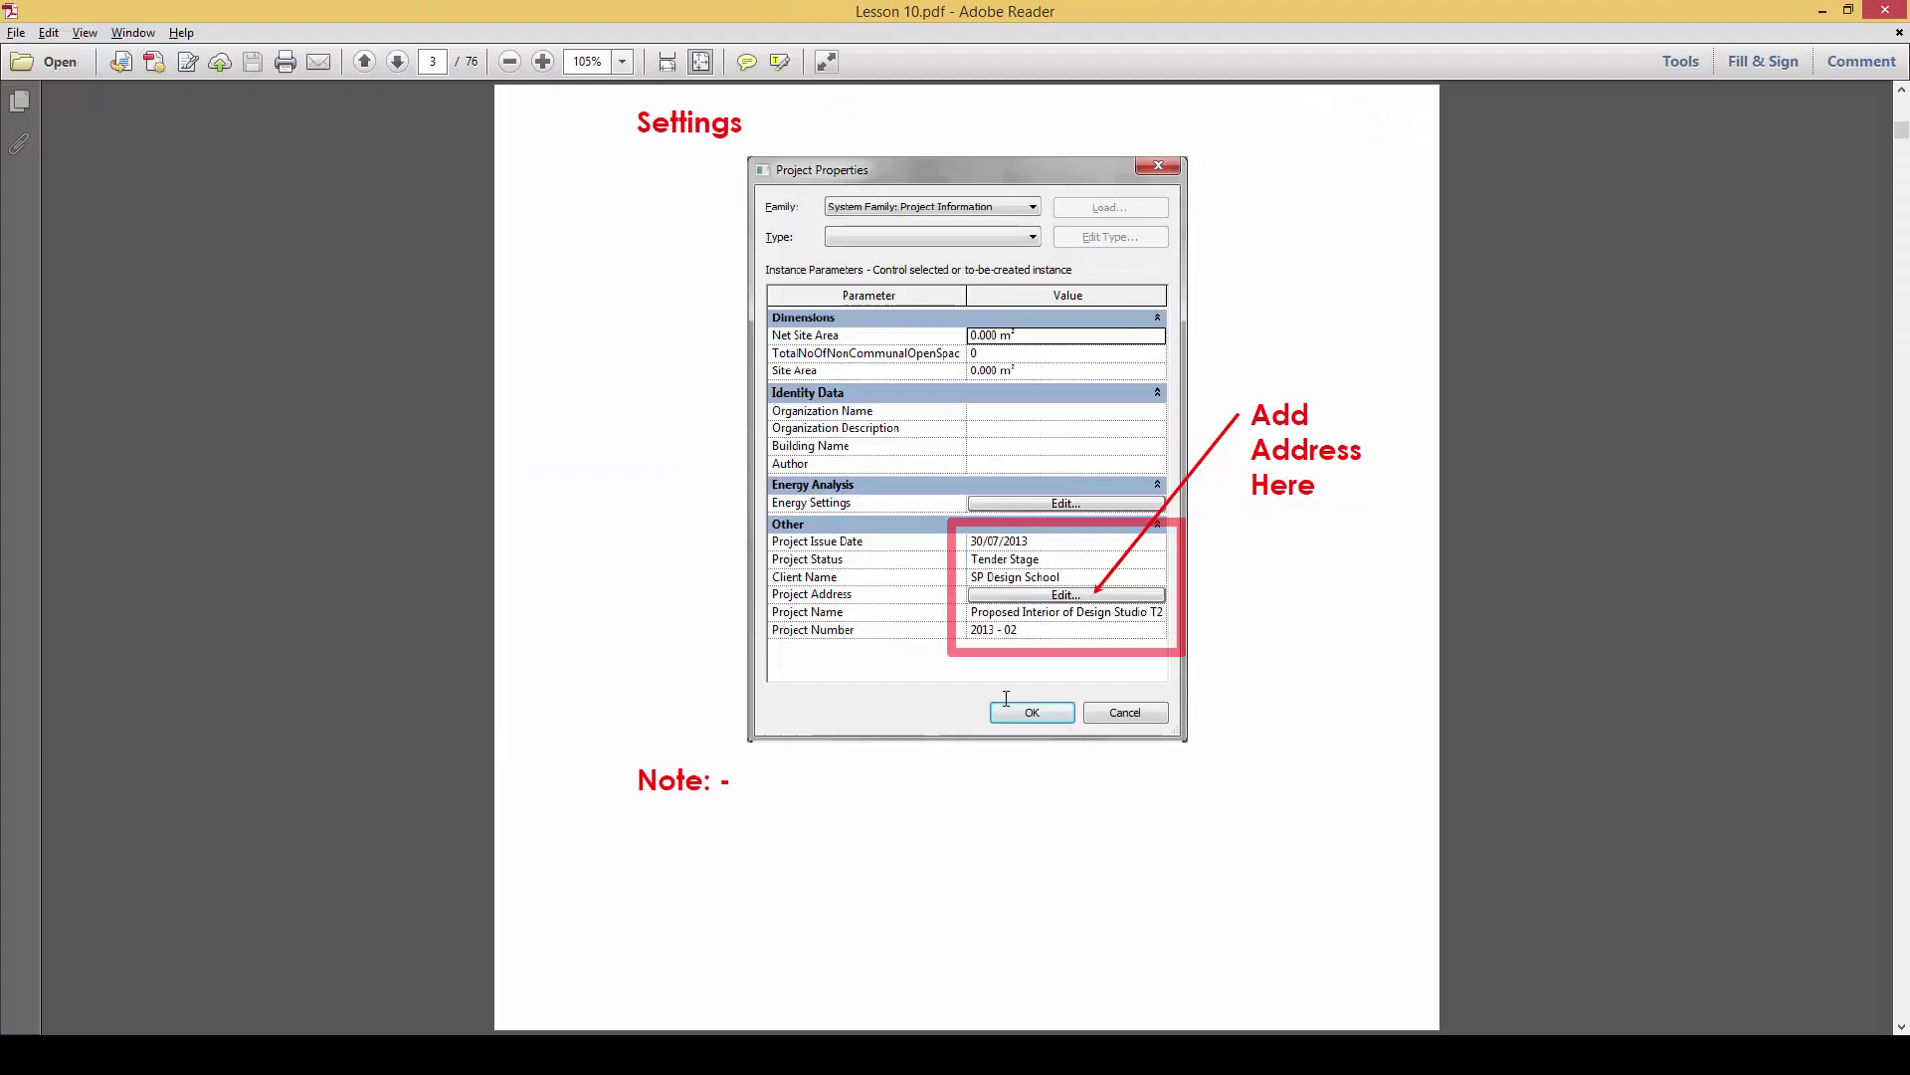
pyautogui.hotkey('alt', 'Tab')
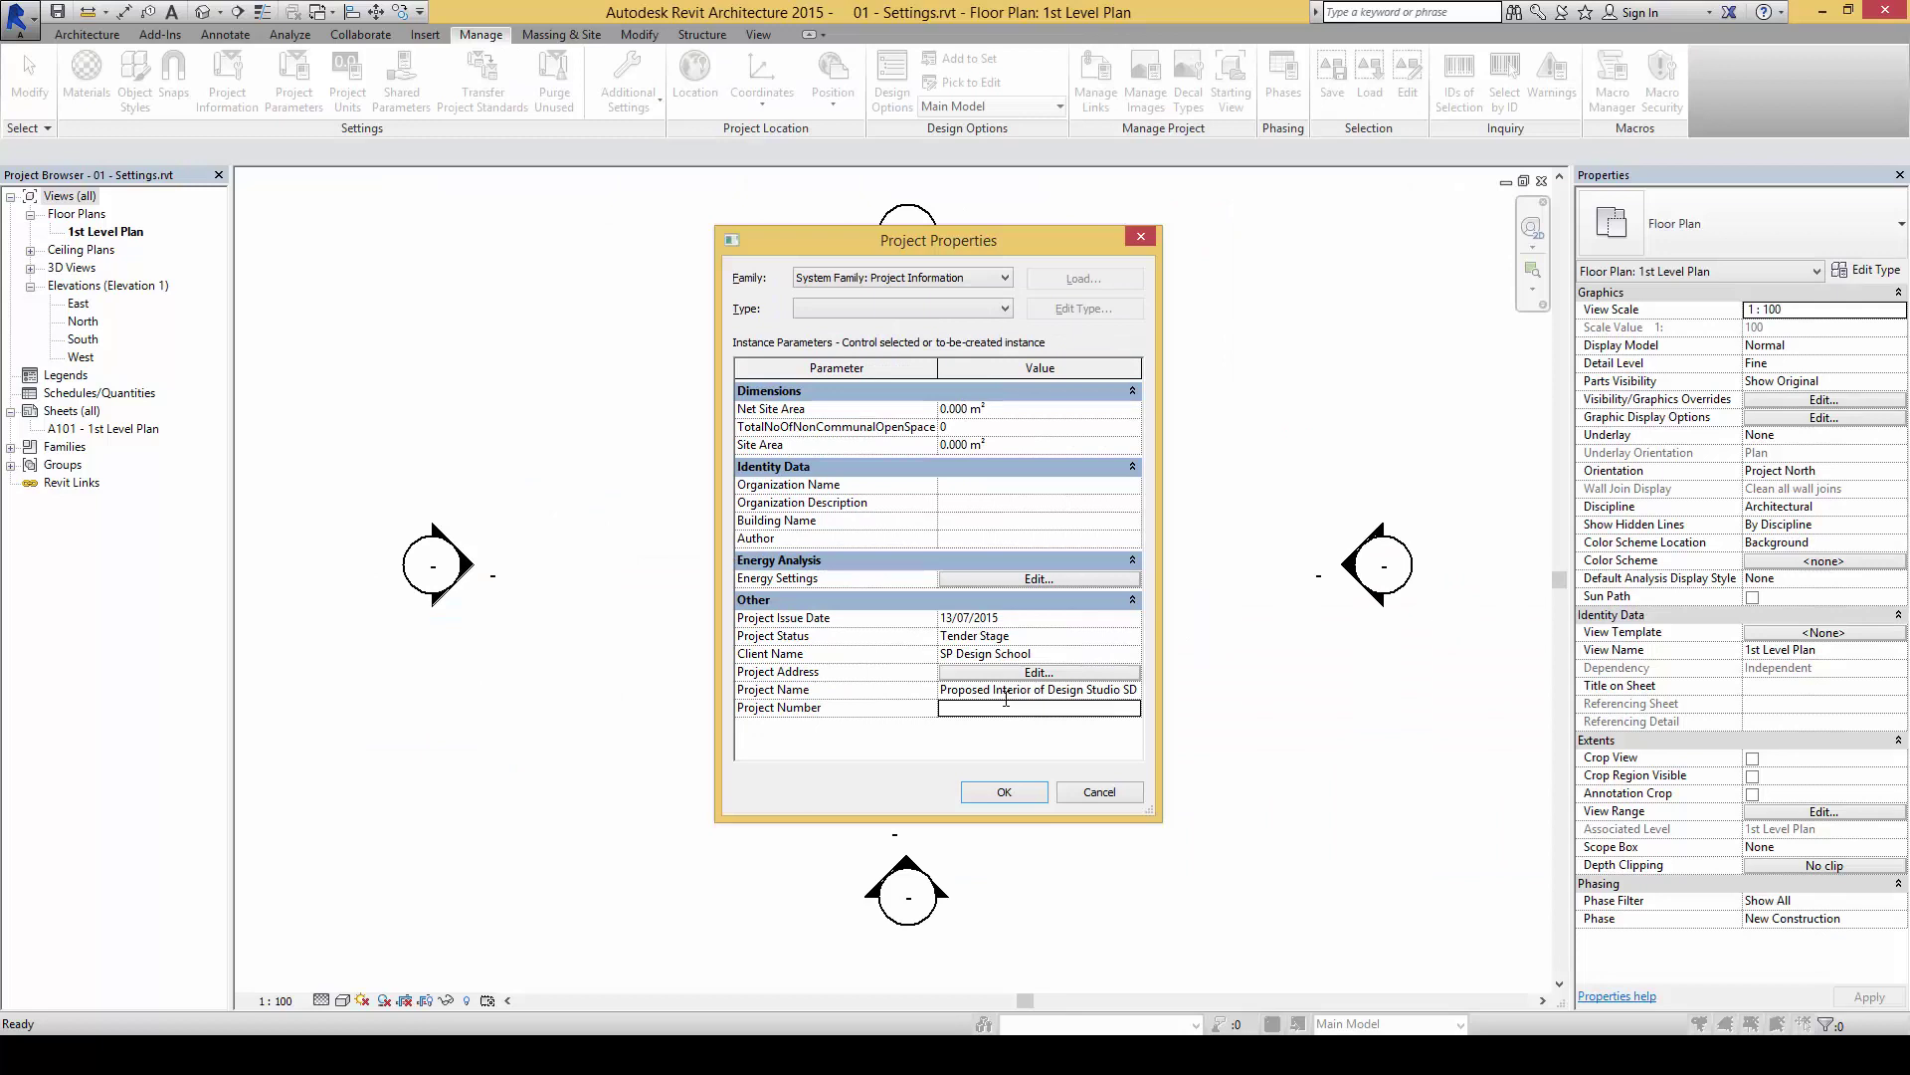
pyautogui.write('2015 - 02')
# Enter the school's two-line postal address as Project Address and apply the Project Properties.
pyautogui.click(1081, 673)
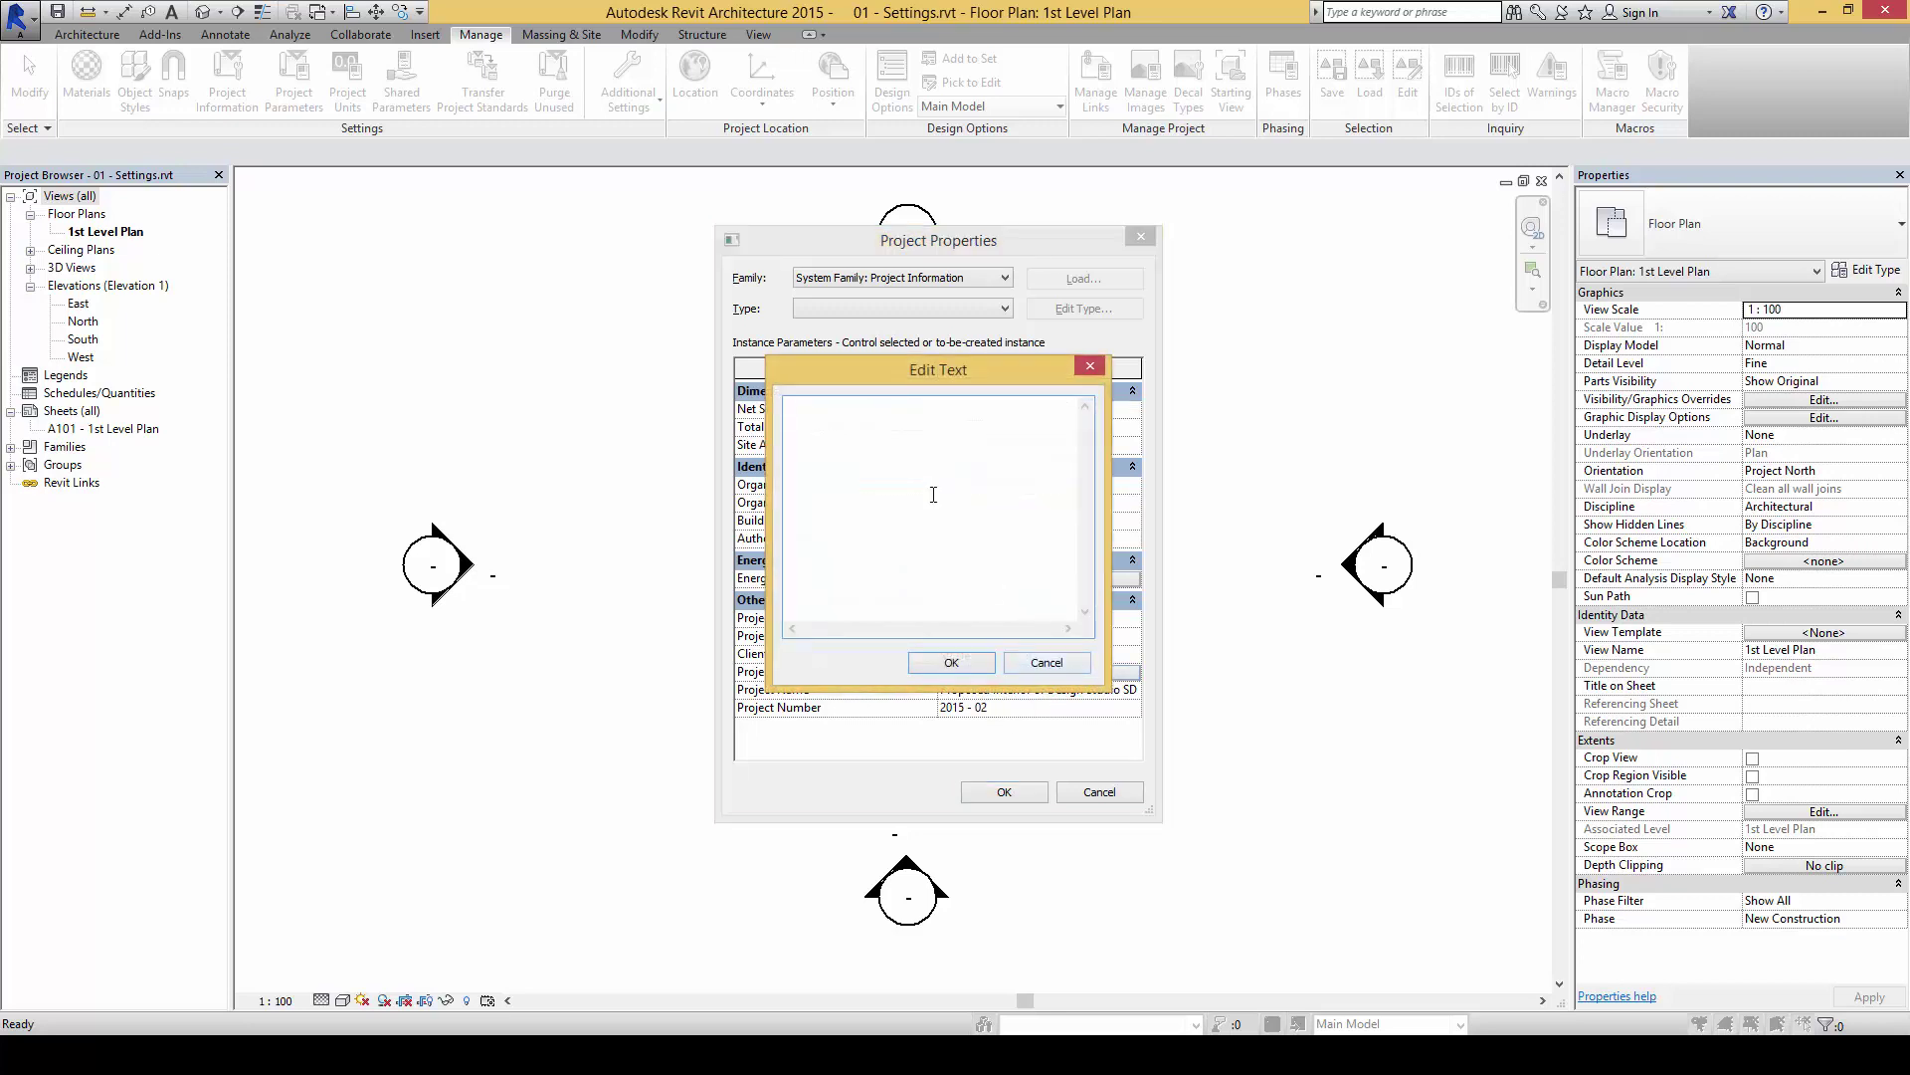
pyautogui.write('500 Dover Road, Design Schh')
pyautogui.press('BackSpace')
pyautogui.write('oo')
pyautogui.write('l Building ')
pyautogui.write('Singapore')
pyautogui.write(' 139651')
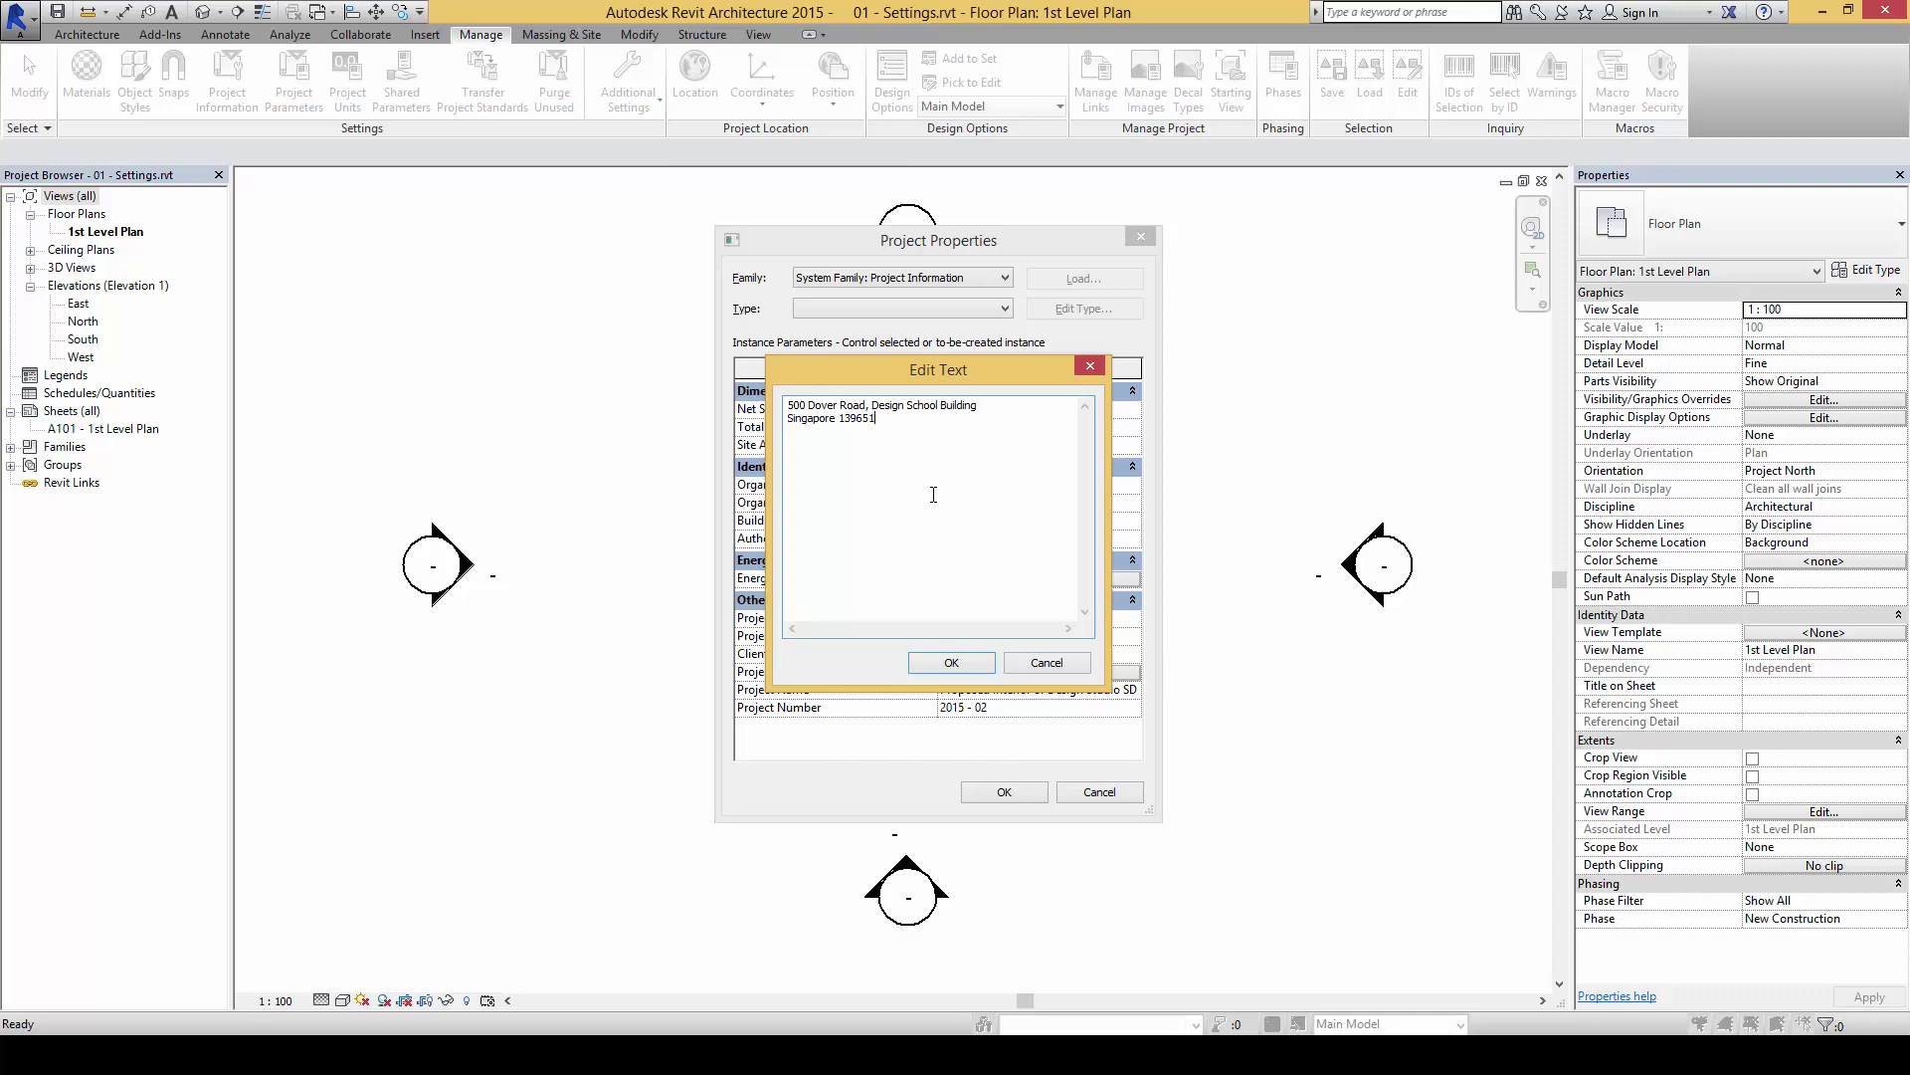
pyautogui.click(952, 661)
pyautogui.click(1001, 794)
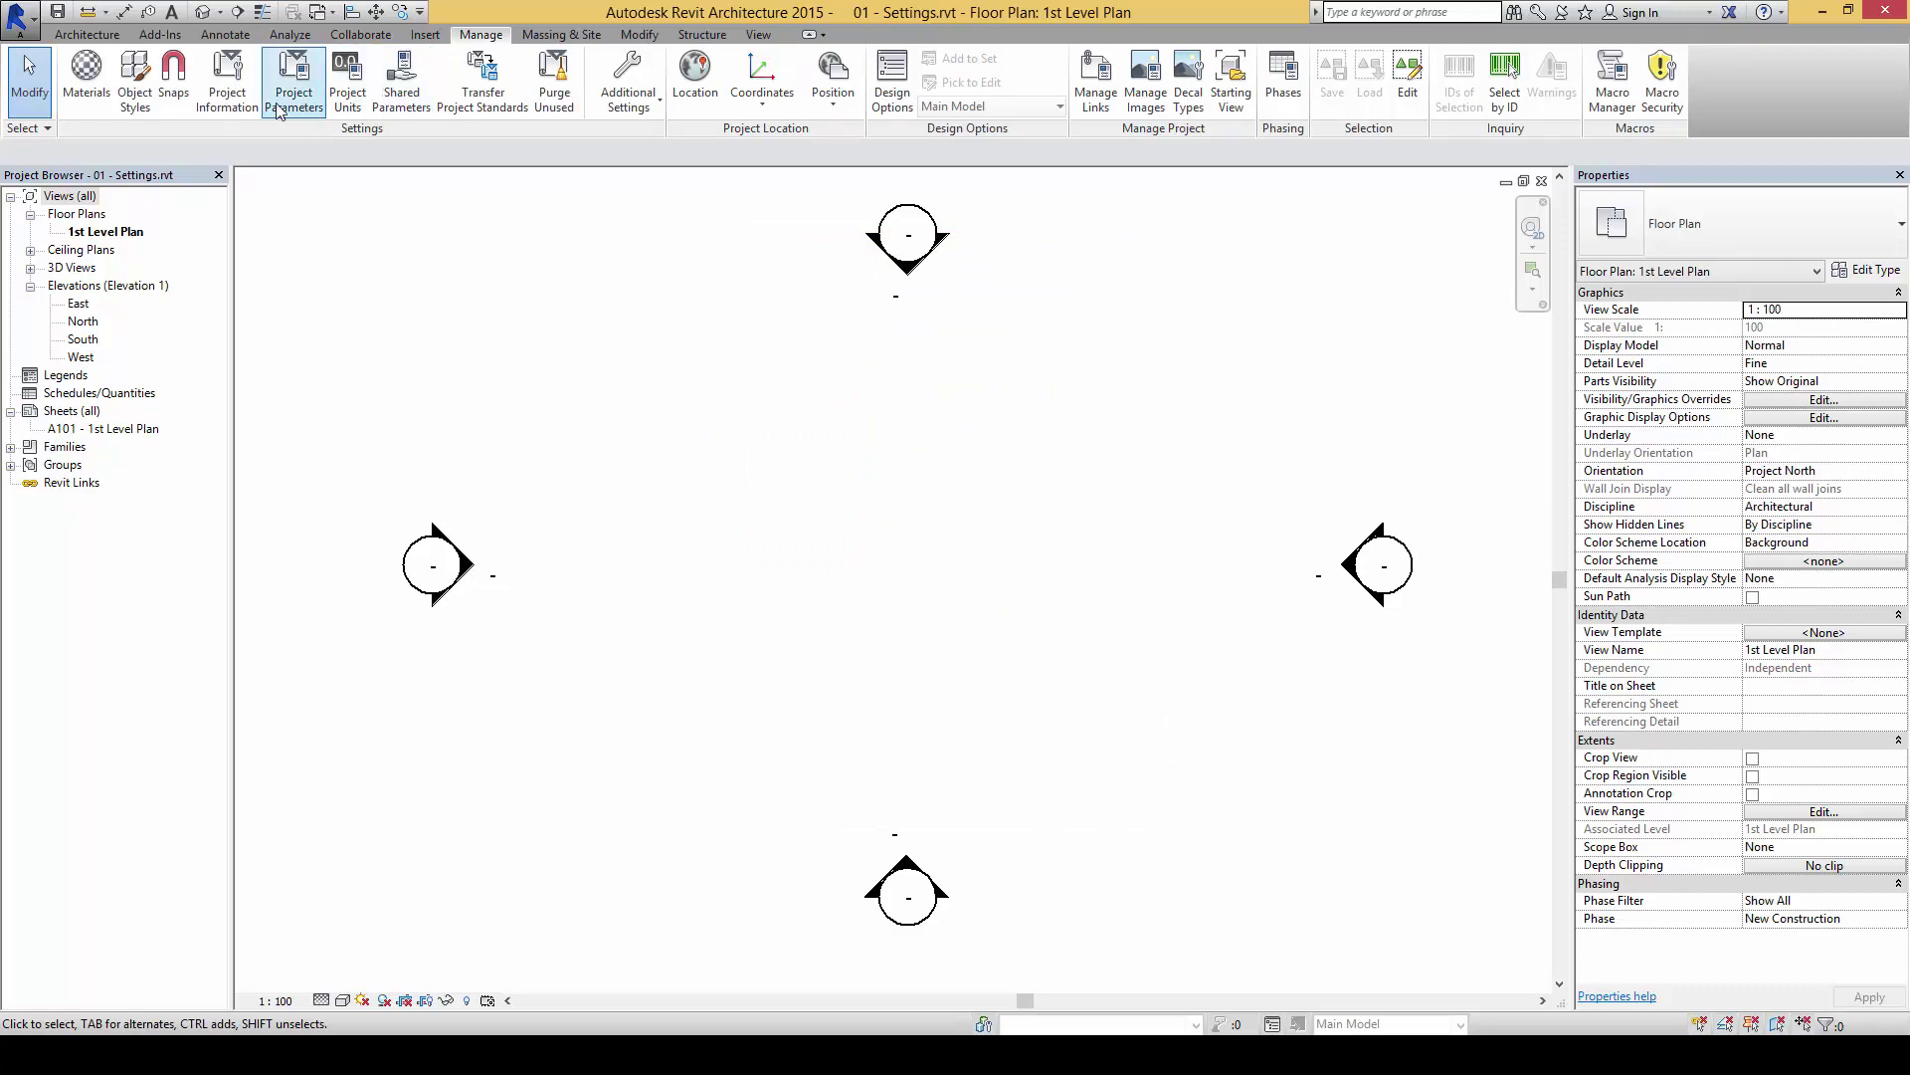
pyautogui.click(227, 81)
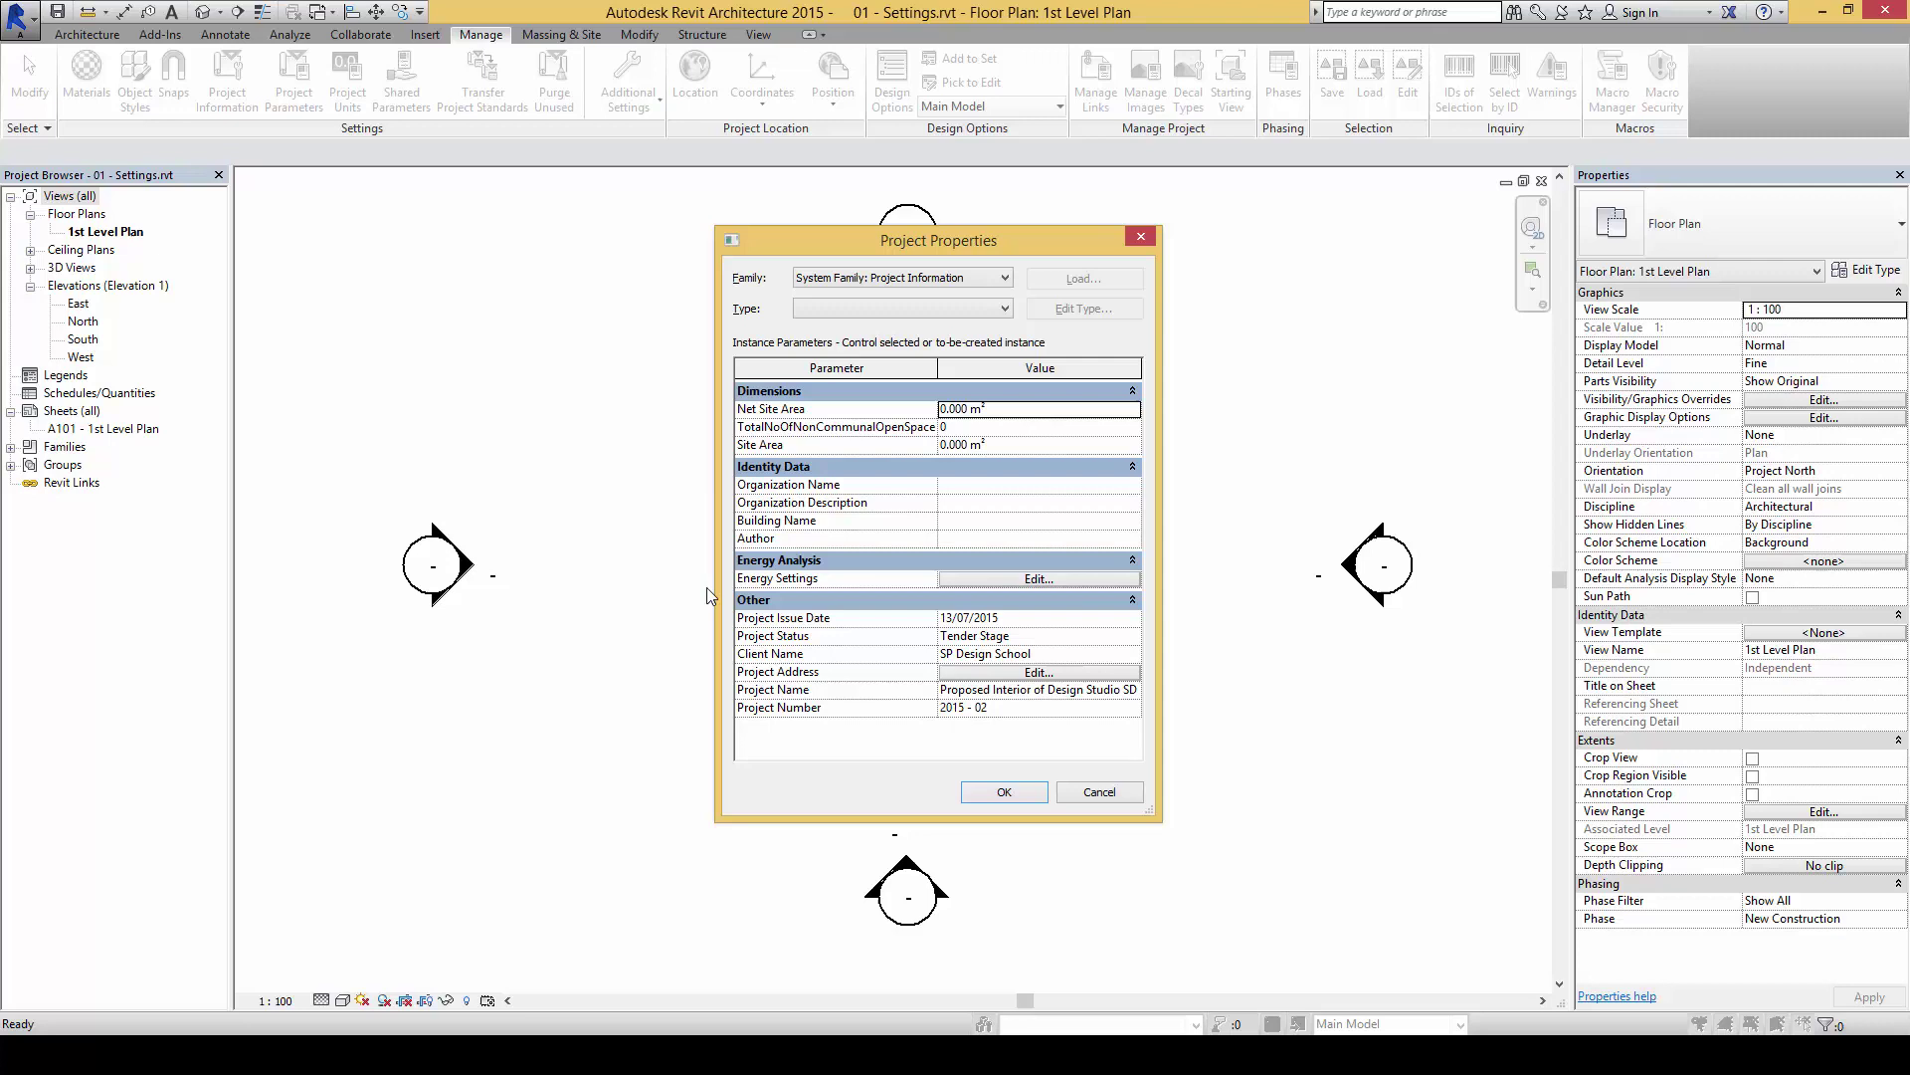
pyautogui.moveTo(708, 570)
pyautogui.mouseDown()
pyautogui.moveTo(678, 670)
pyautogui.moveTo(852, 819)
pyautogui.moveTo(1112, 827)
pyautogui.moveTo(1197, 740)
pyautogui.moveTo(1211, 625)
pyautogui.moveTo(1044, 561)
pyautogui.moveTo(700, 534)
pyautogui.moveTo(658, 607)
pyautogui.moveTo(794, 741)
pyautogui.moveTo(1064, 773)
pyautogui.moveTo(1160, 732)
pyautogui.mouseUp()
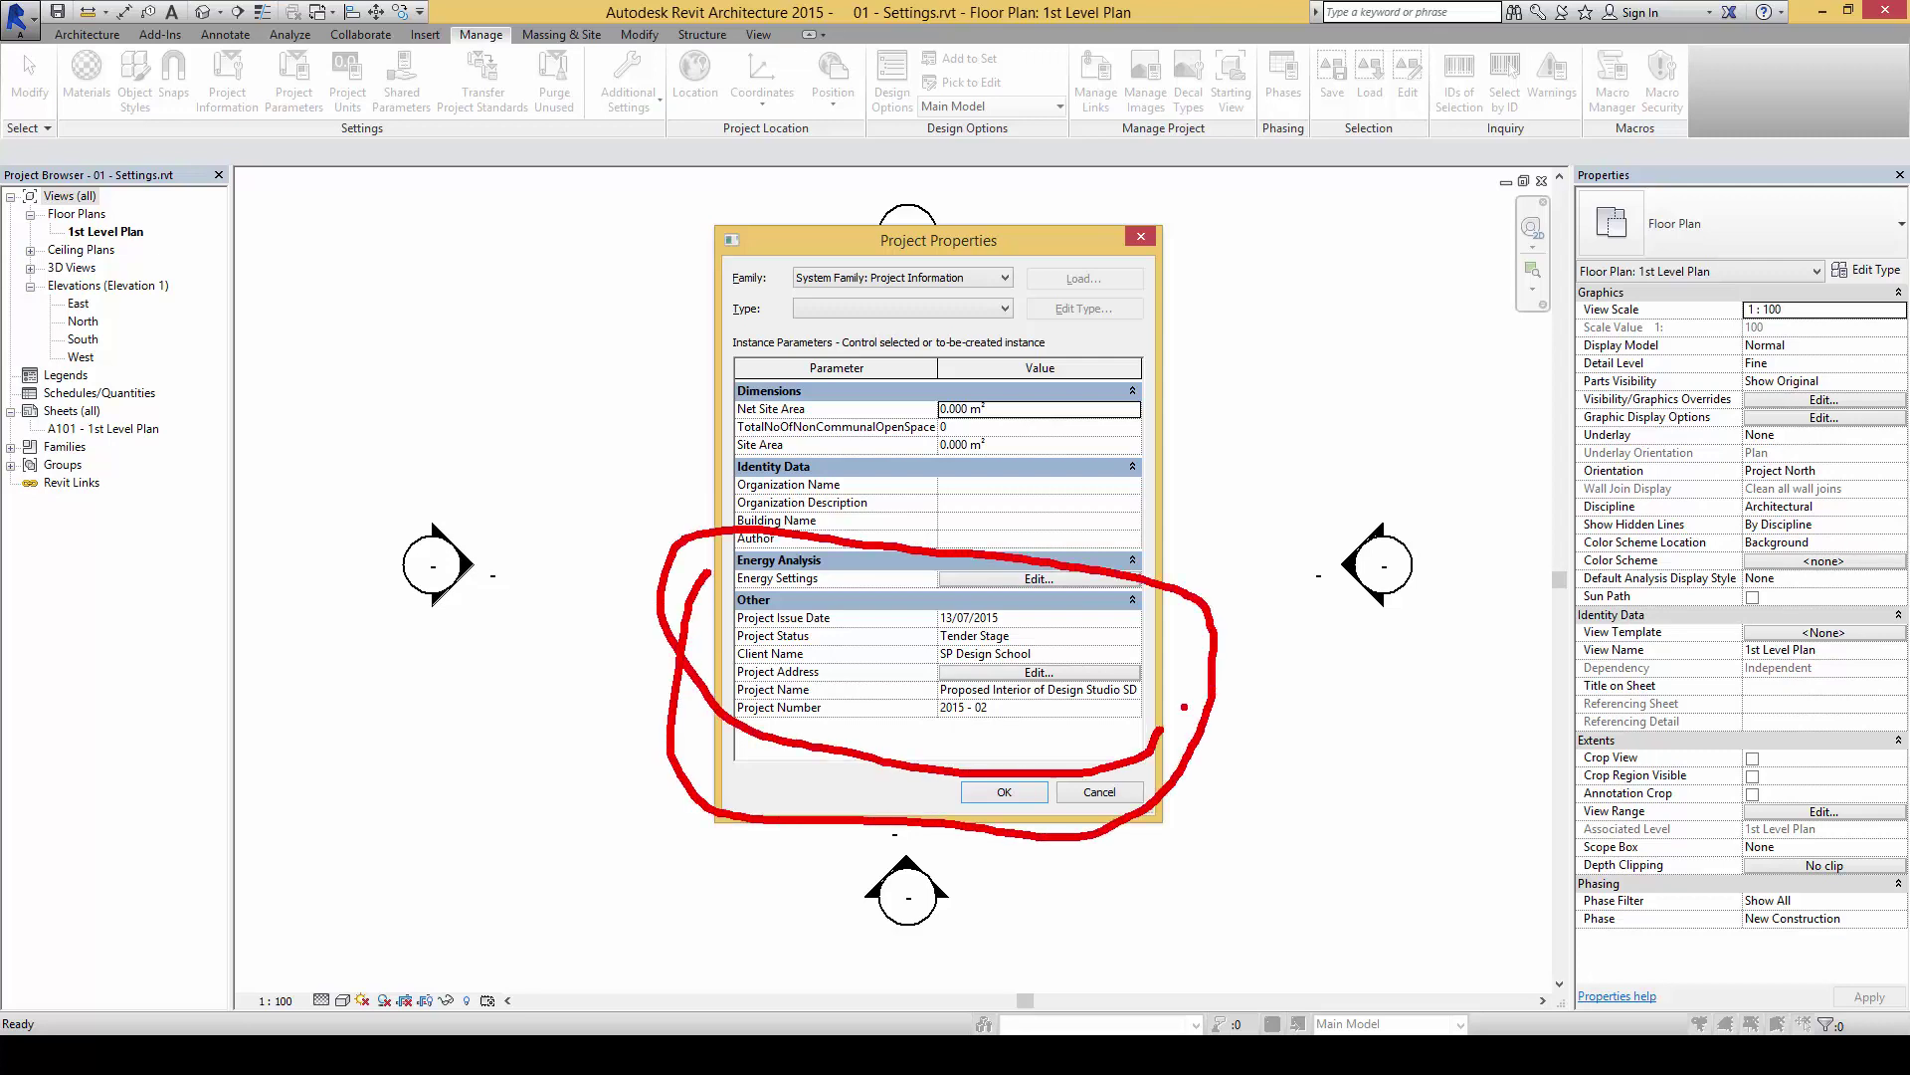
pyautogui.press('Escape')
pyautogui.click(1005, 792)
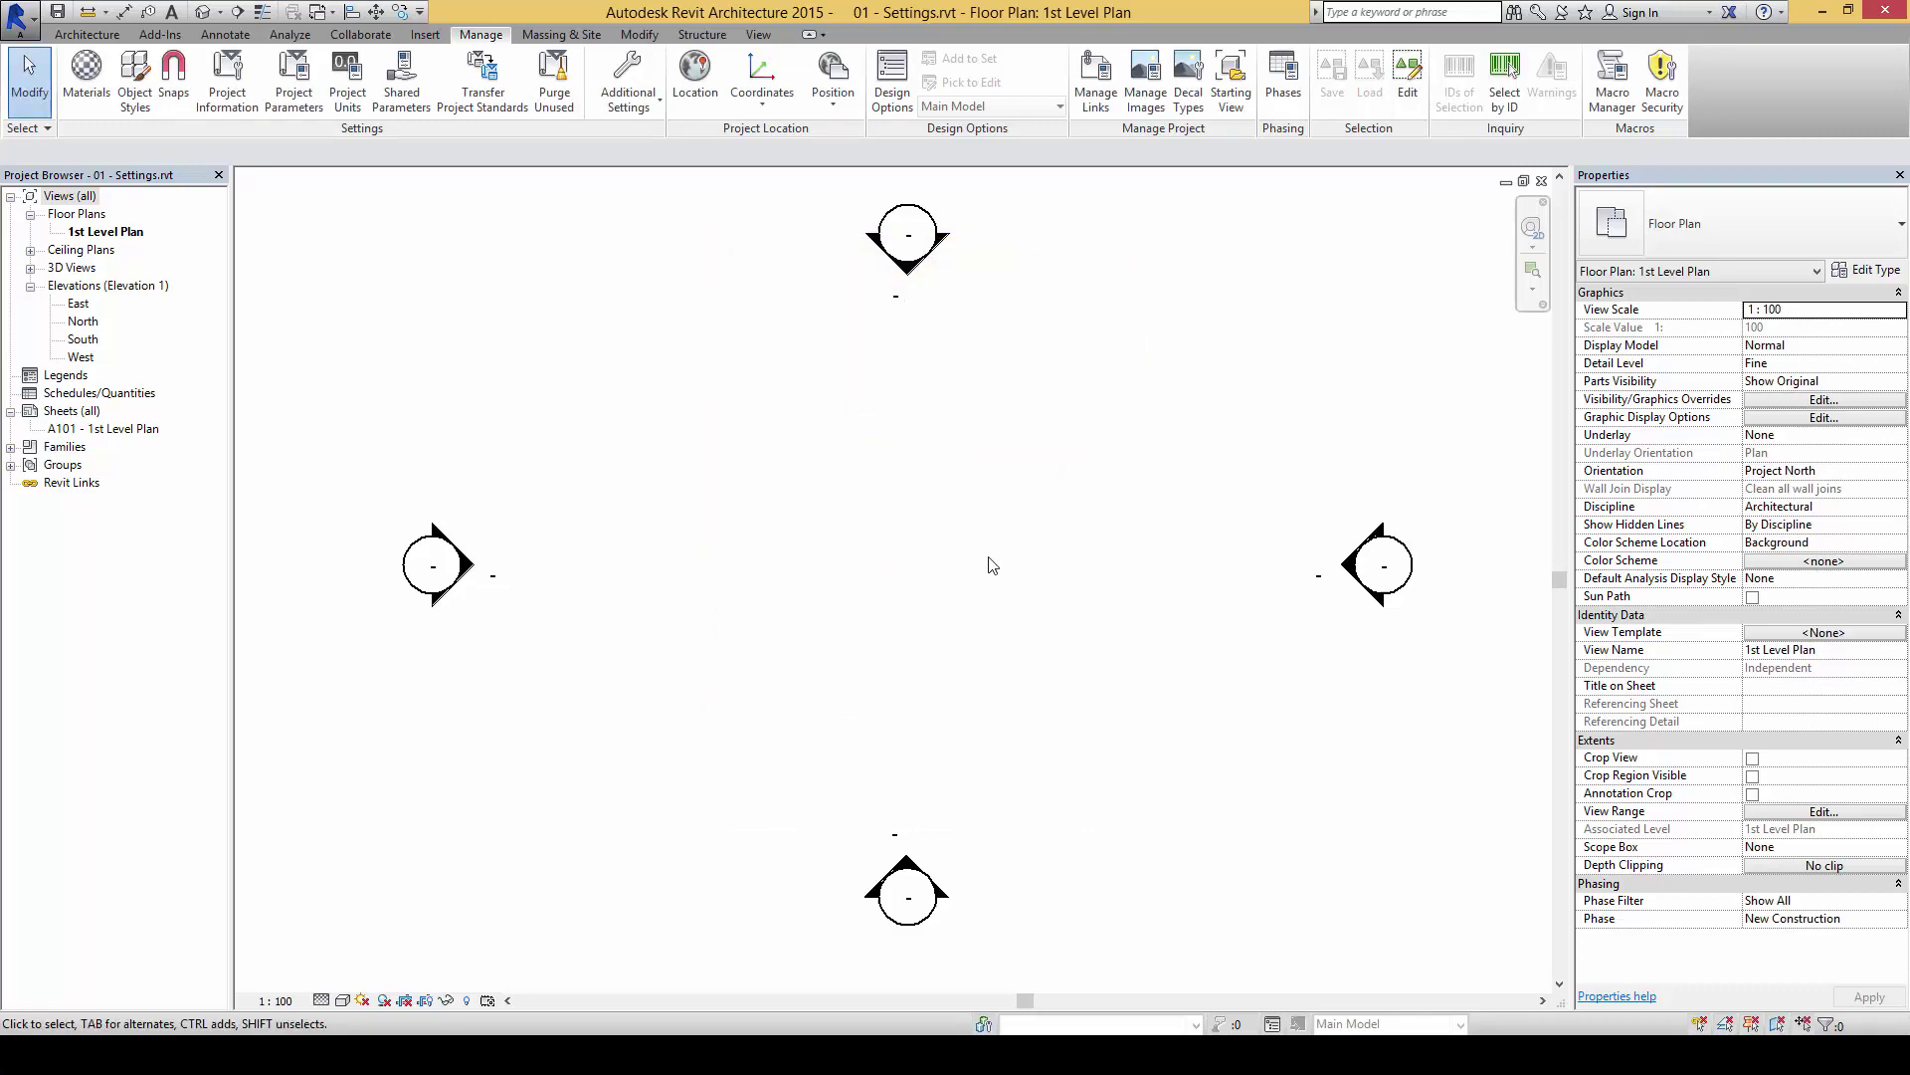
pyautogui.click(159, 522)
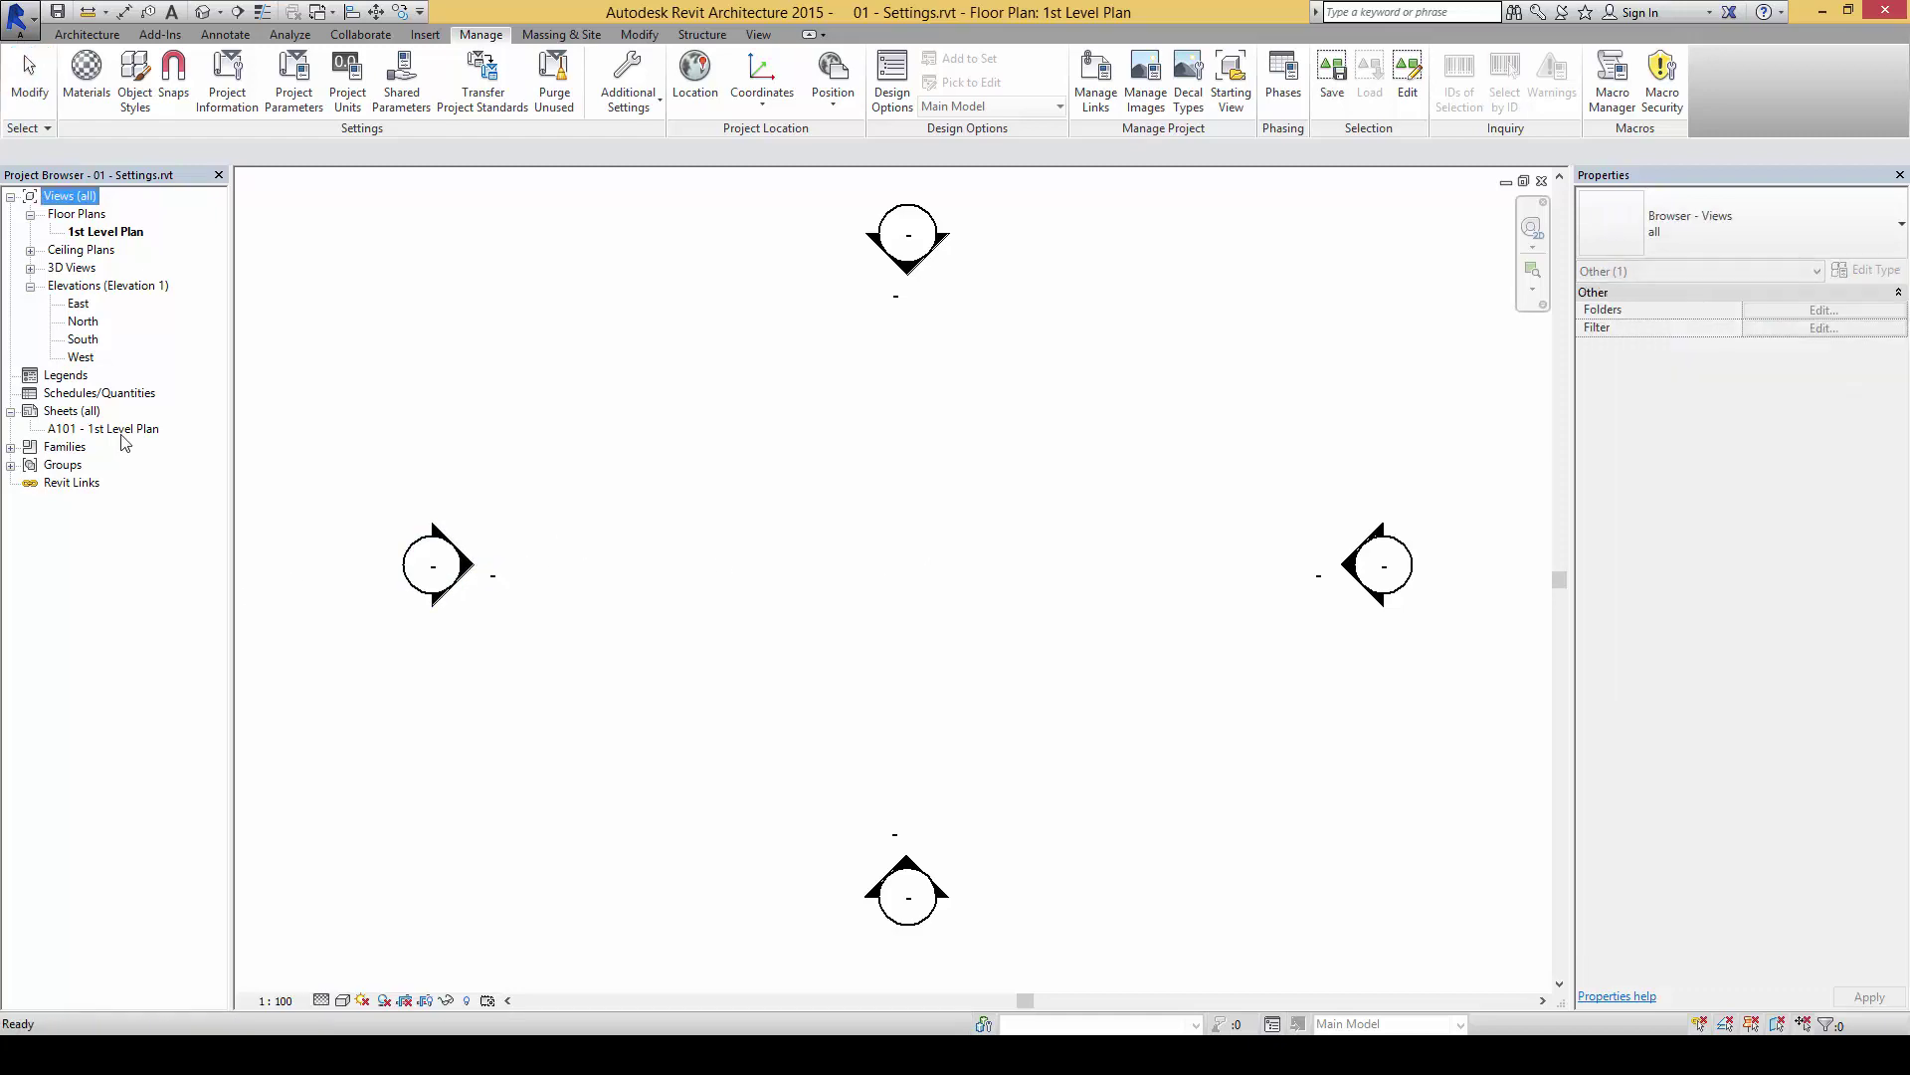
pyautogui.doubleClick(121, 432)
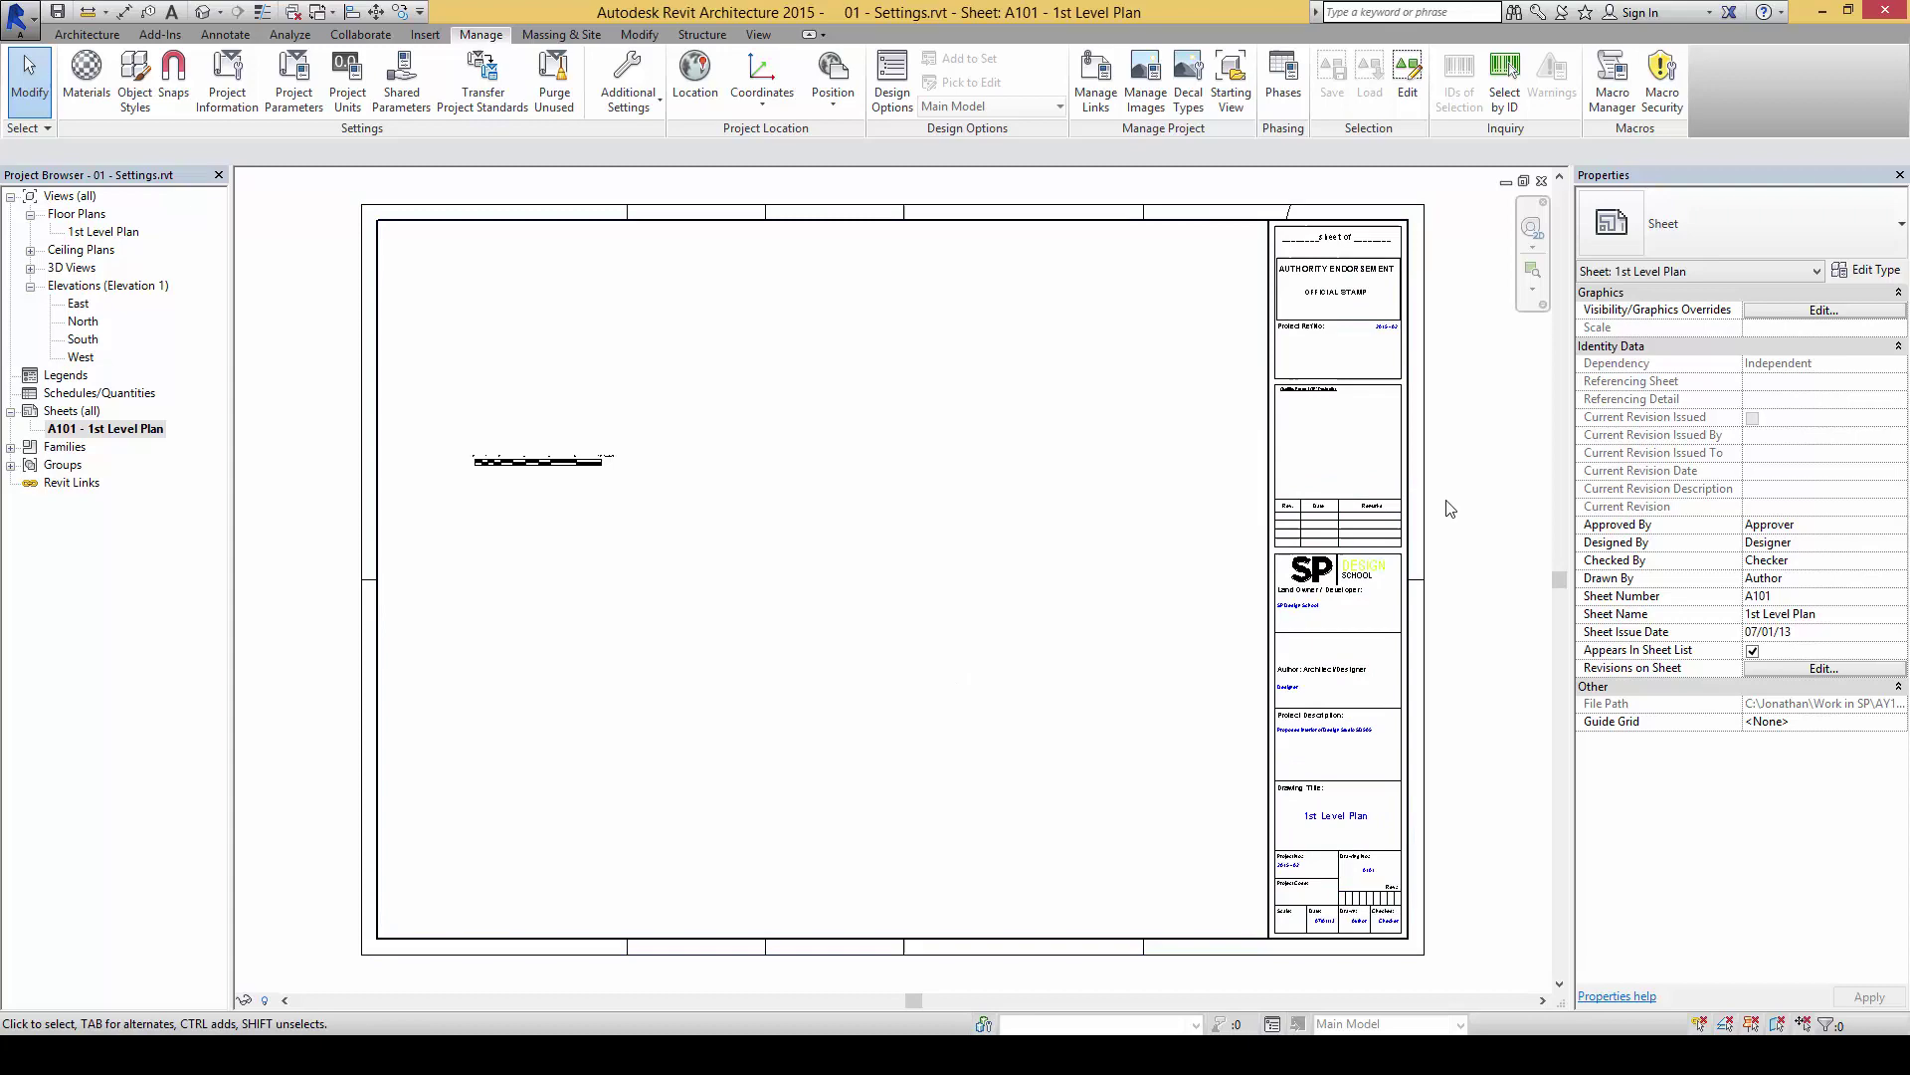
pyautogui.scroll(3, 1389, 334)
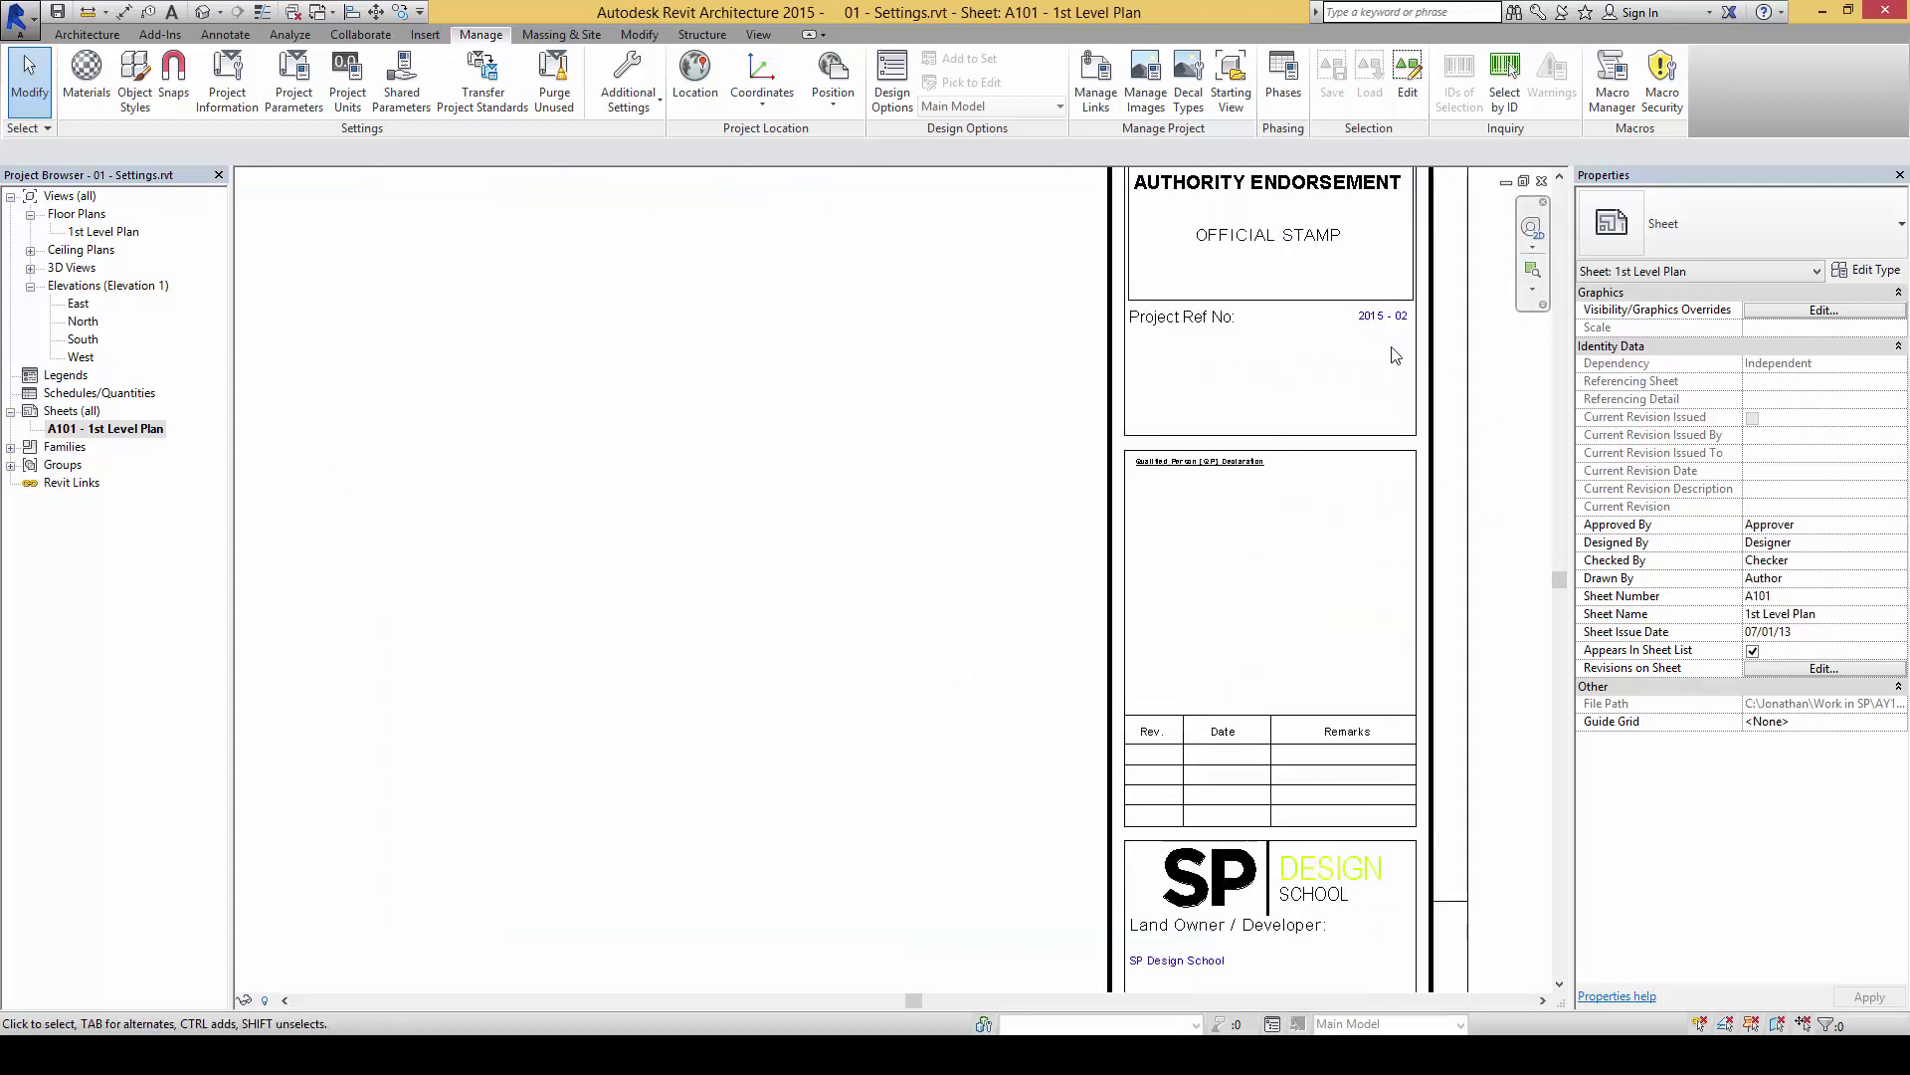
pyautogui.scroll(4, 1396, 355)
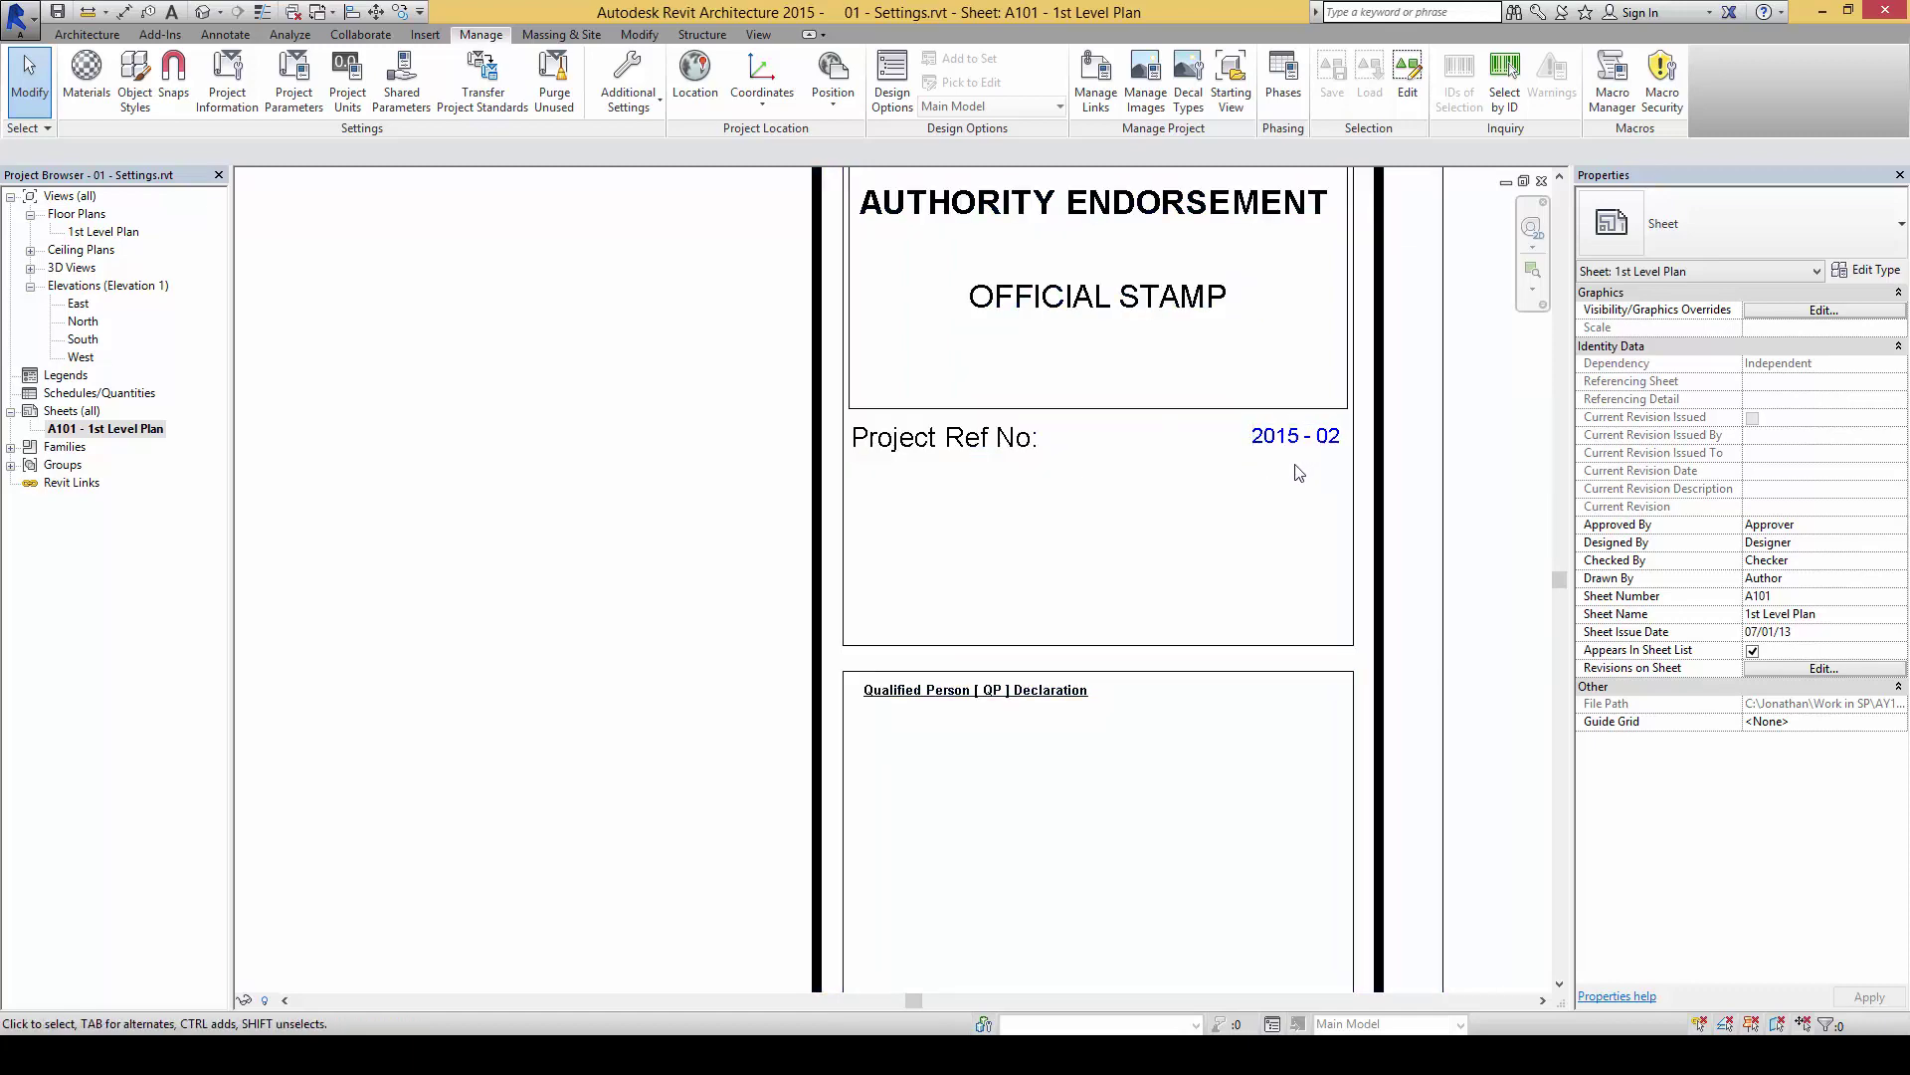
pyautogui.scroll(-5, 1287, 483)
pyautogui.moveTo(1263, 597); pyautogui.dragTo(1149, 324, button='middle')
pyautogui.moveTo(1154, 597); pyautogui.dragTo(1154, 318, button='middle')
pyautogui.moveTo(1160, 558); pyautogui.dragTo(1161, 438, button='middle')
pyautogui.scroll(3, 1161, 493)
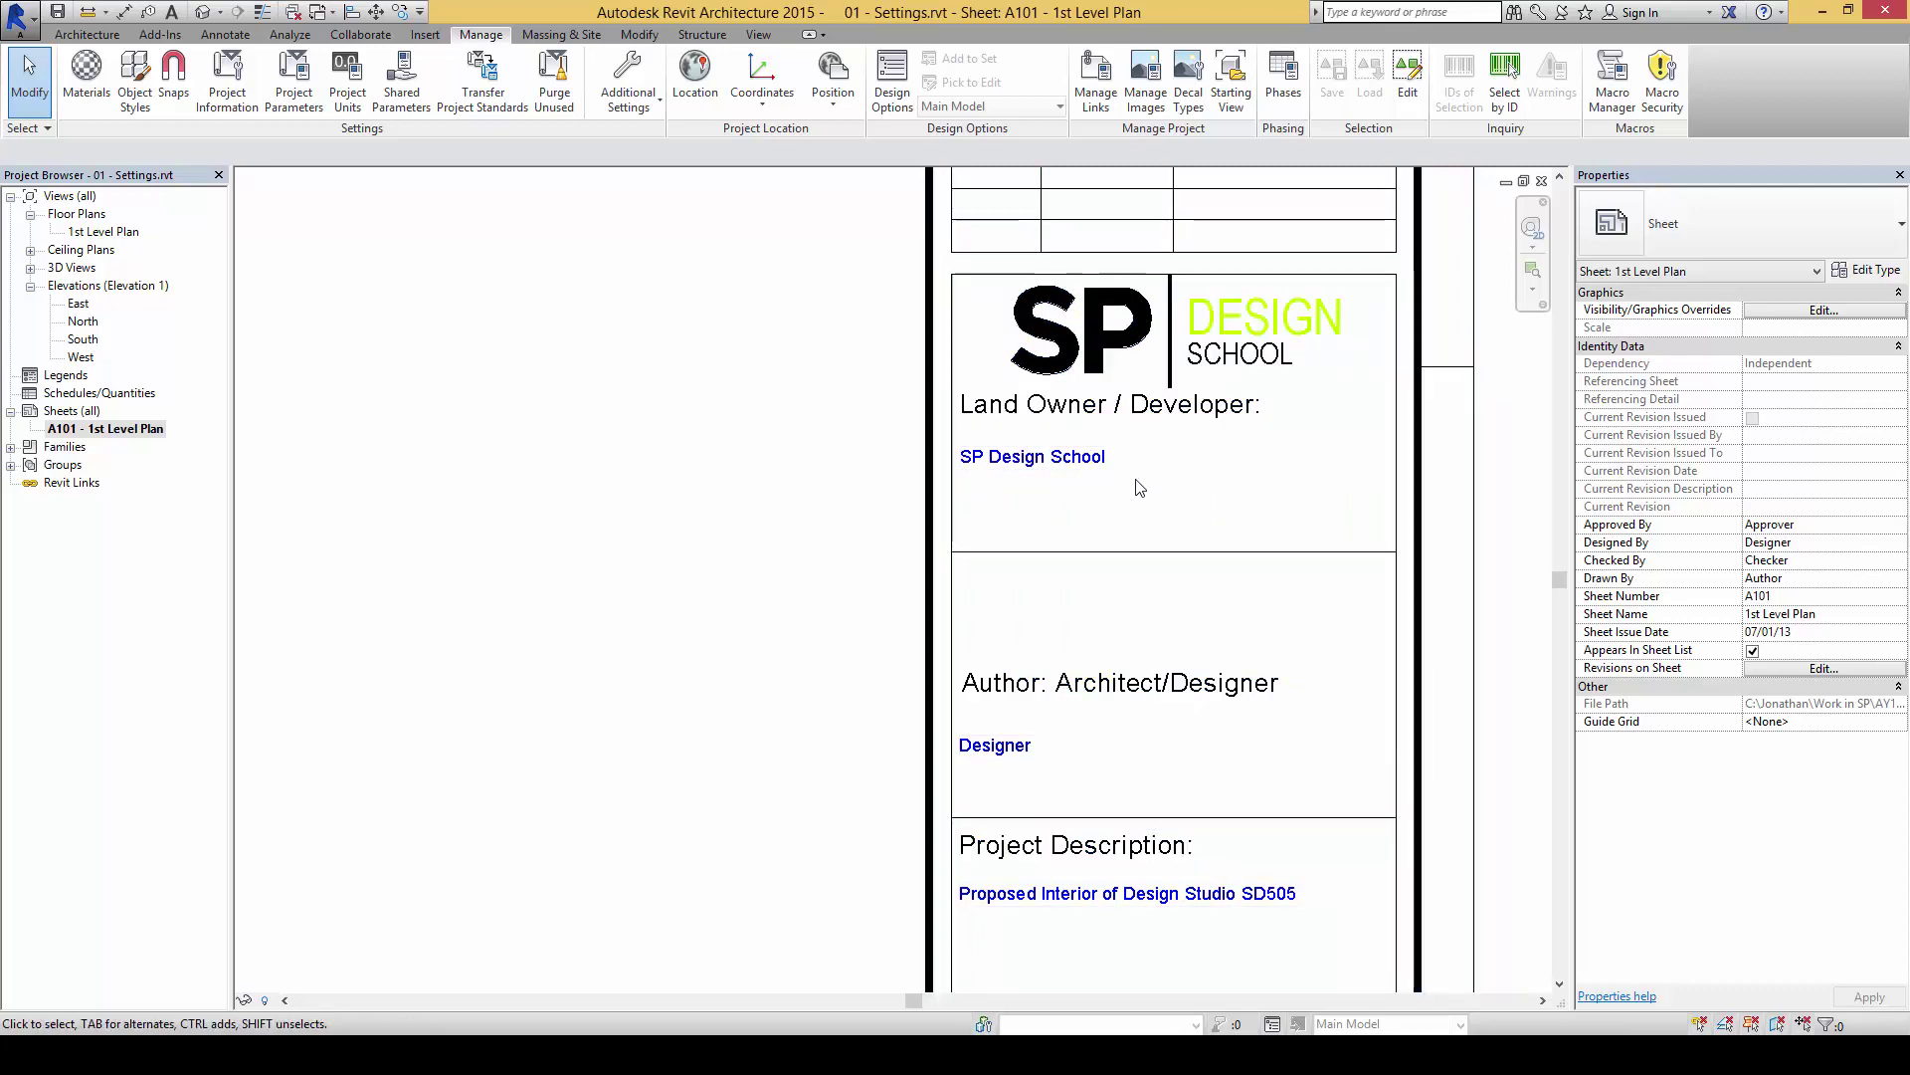
pyautogui.scroll(-1, 1199, 683)
pyautogui.moveTo(1199, 682); pyautogui.dragTo(1122, 438, button='middle')
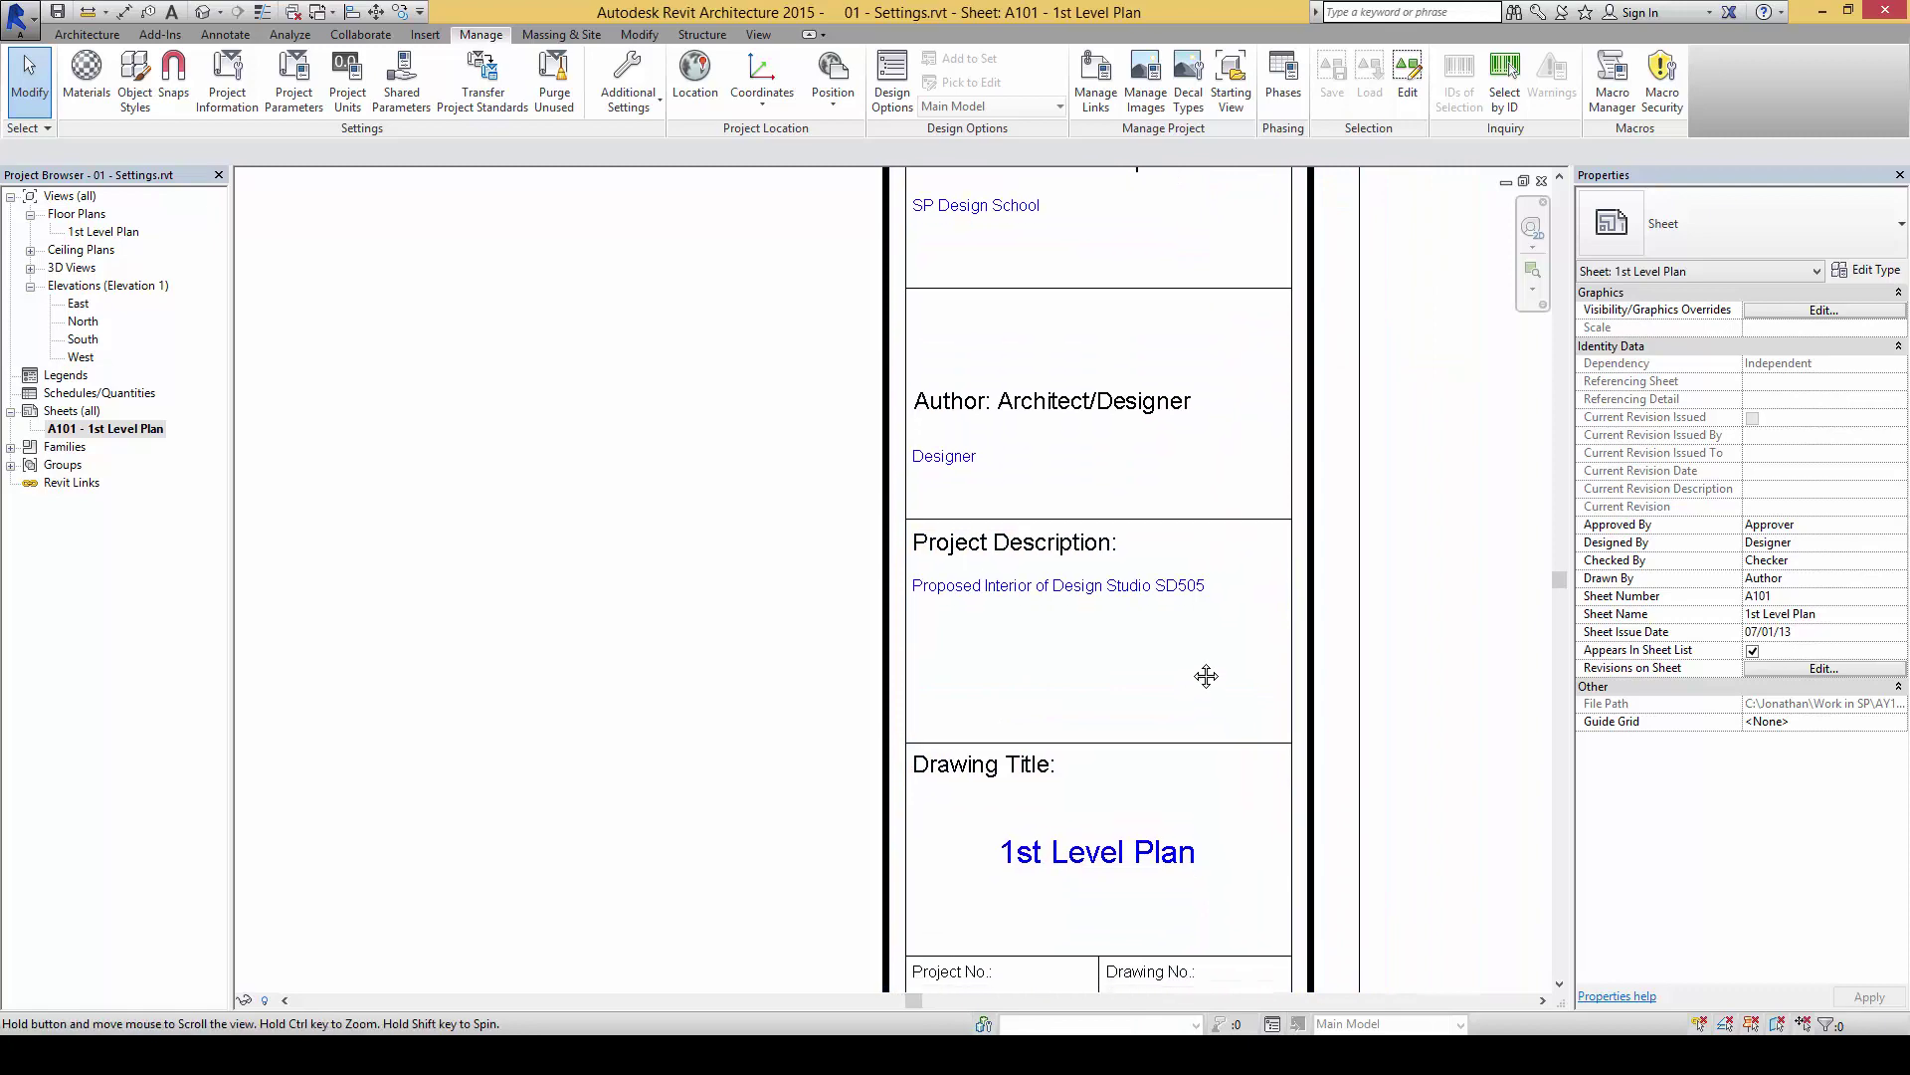
pyautogui.moveTo(1207, 674); pyautogui.dragTo(1220, 526, button='middle')
pyautogui.scroll(1, 1115, 430)
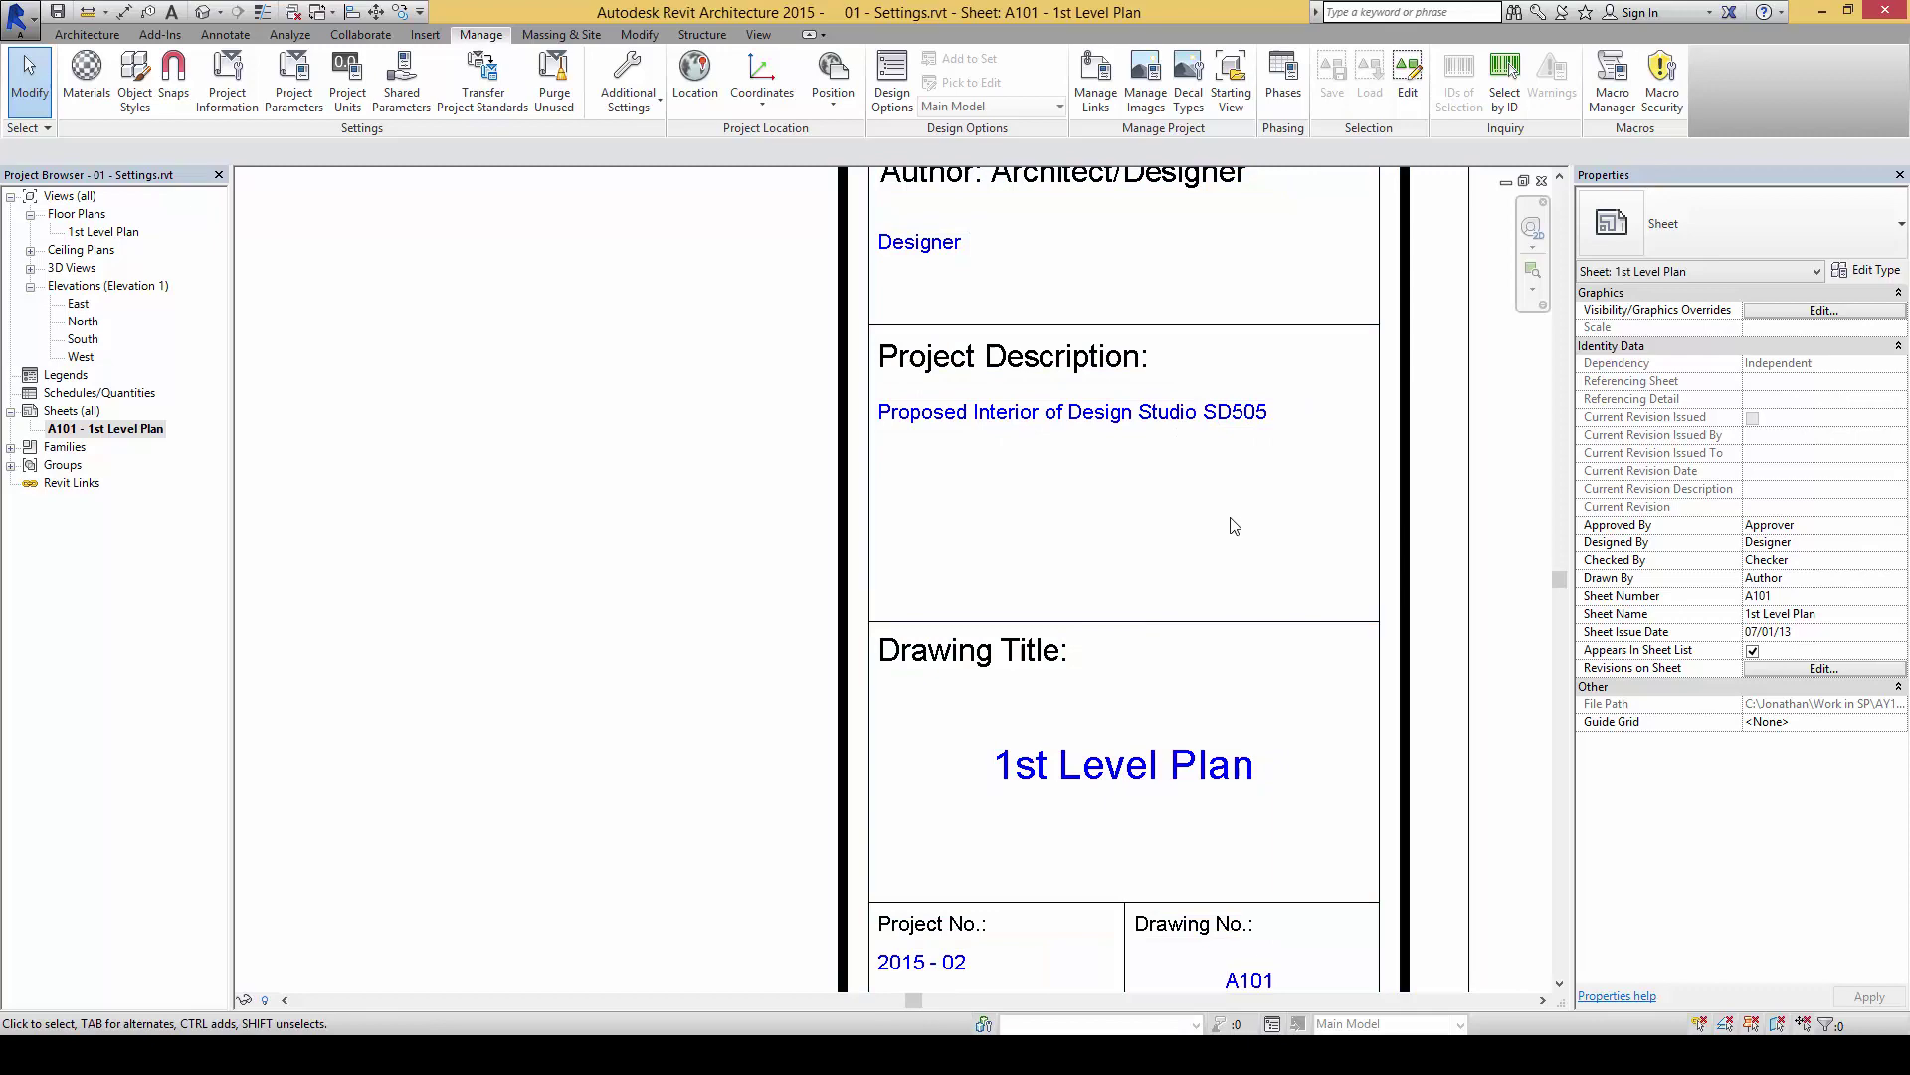
pyautogui.scroll(-3, 1210, 435)
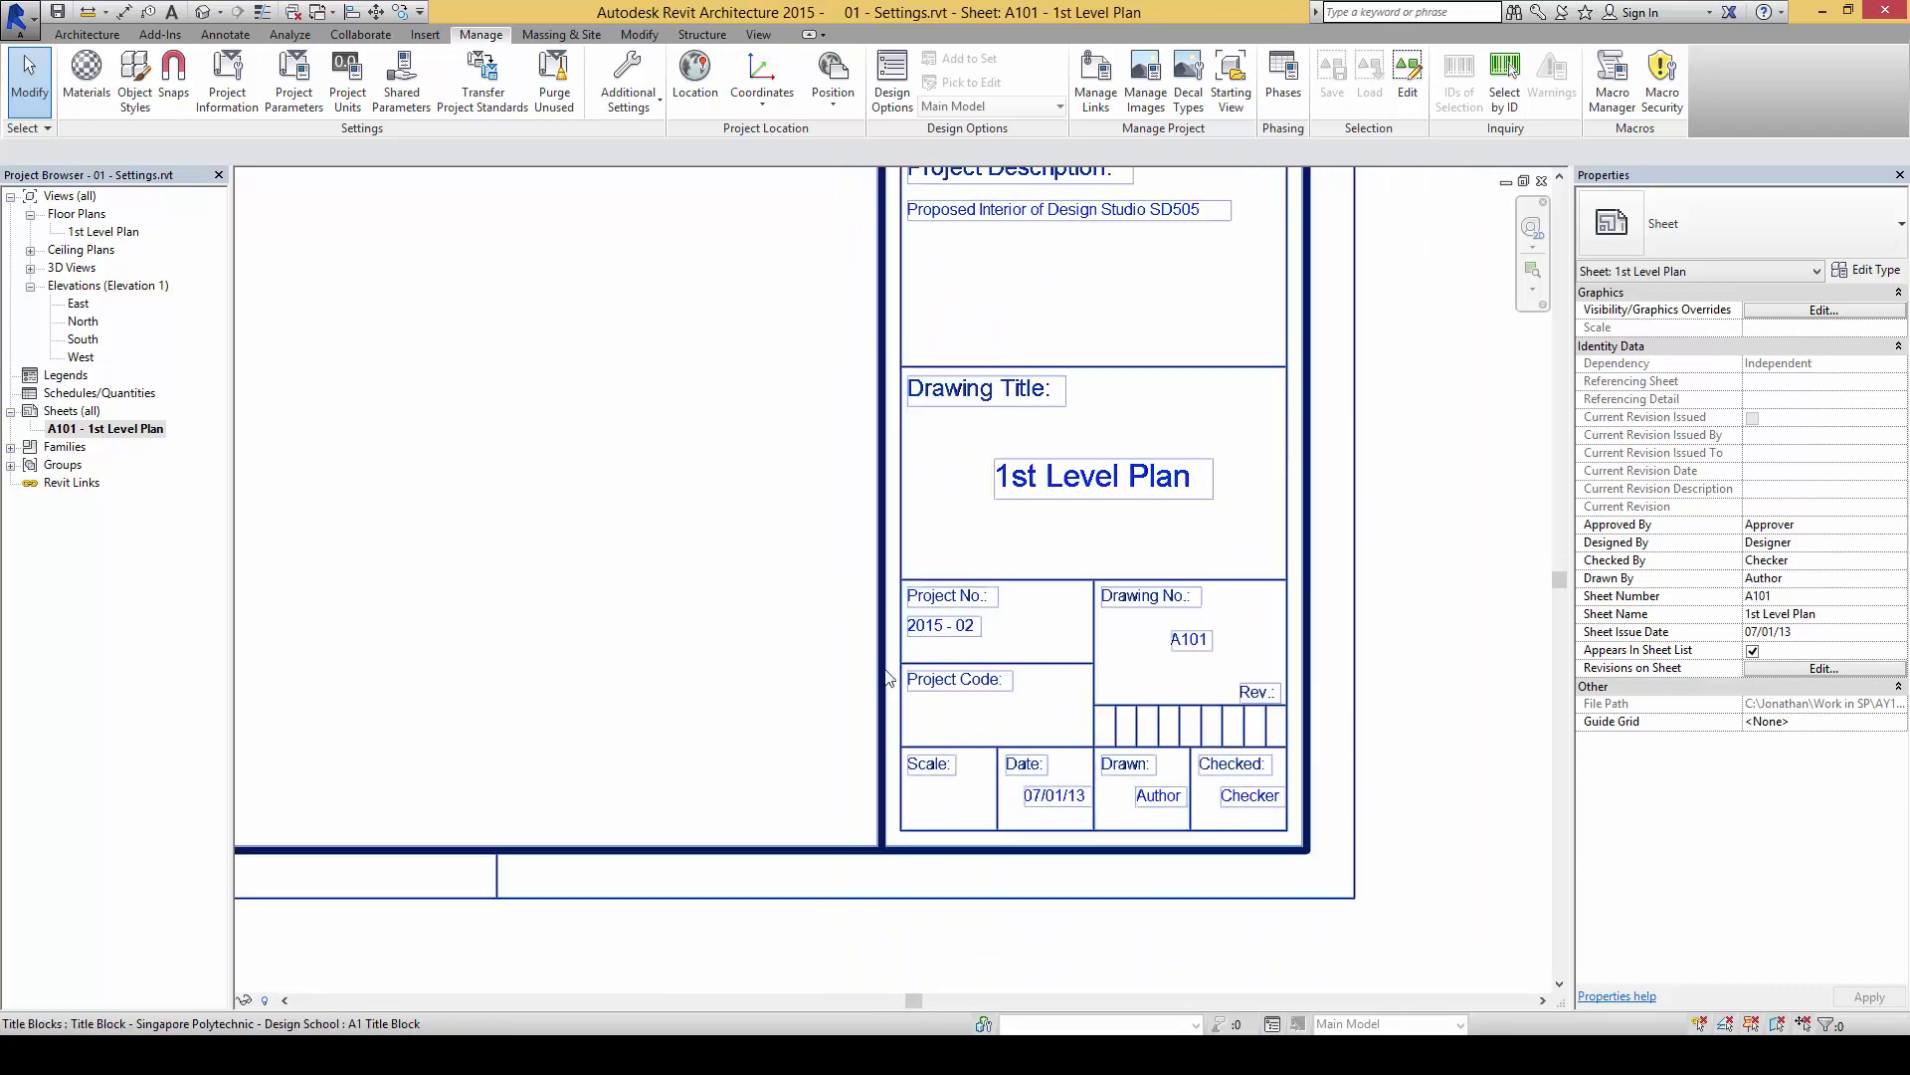
pyautogui.scroll(-5, 1259, 838)
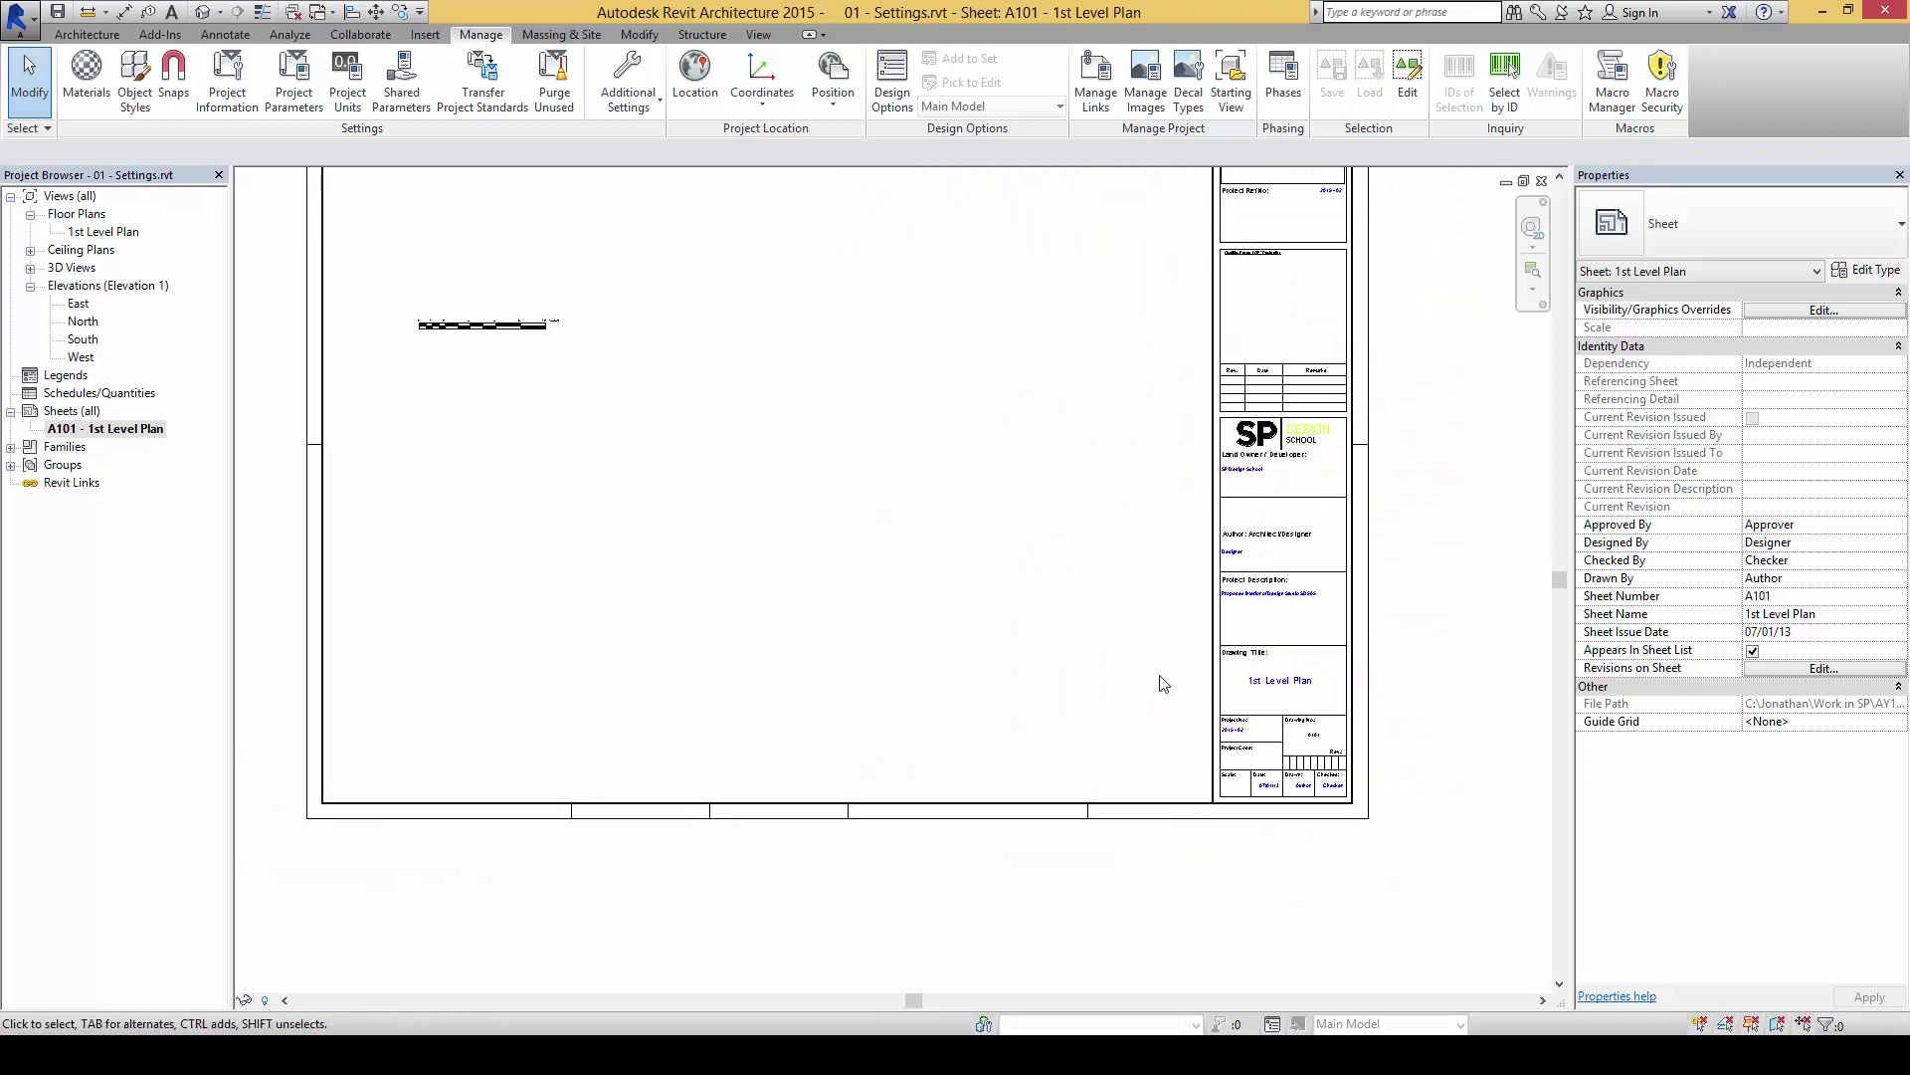
pyautogui.moveTo(1160, 674); pyautogui.dragTo(994, 576, button='middle')
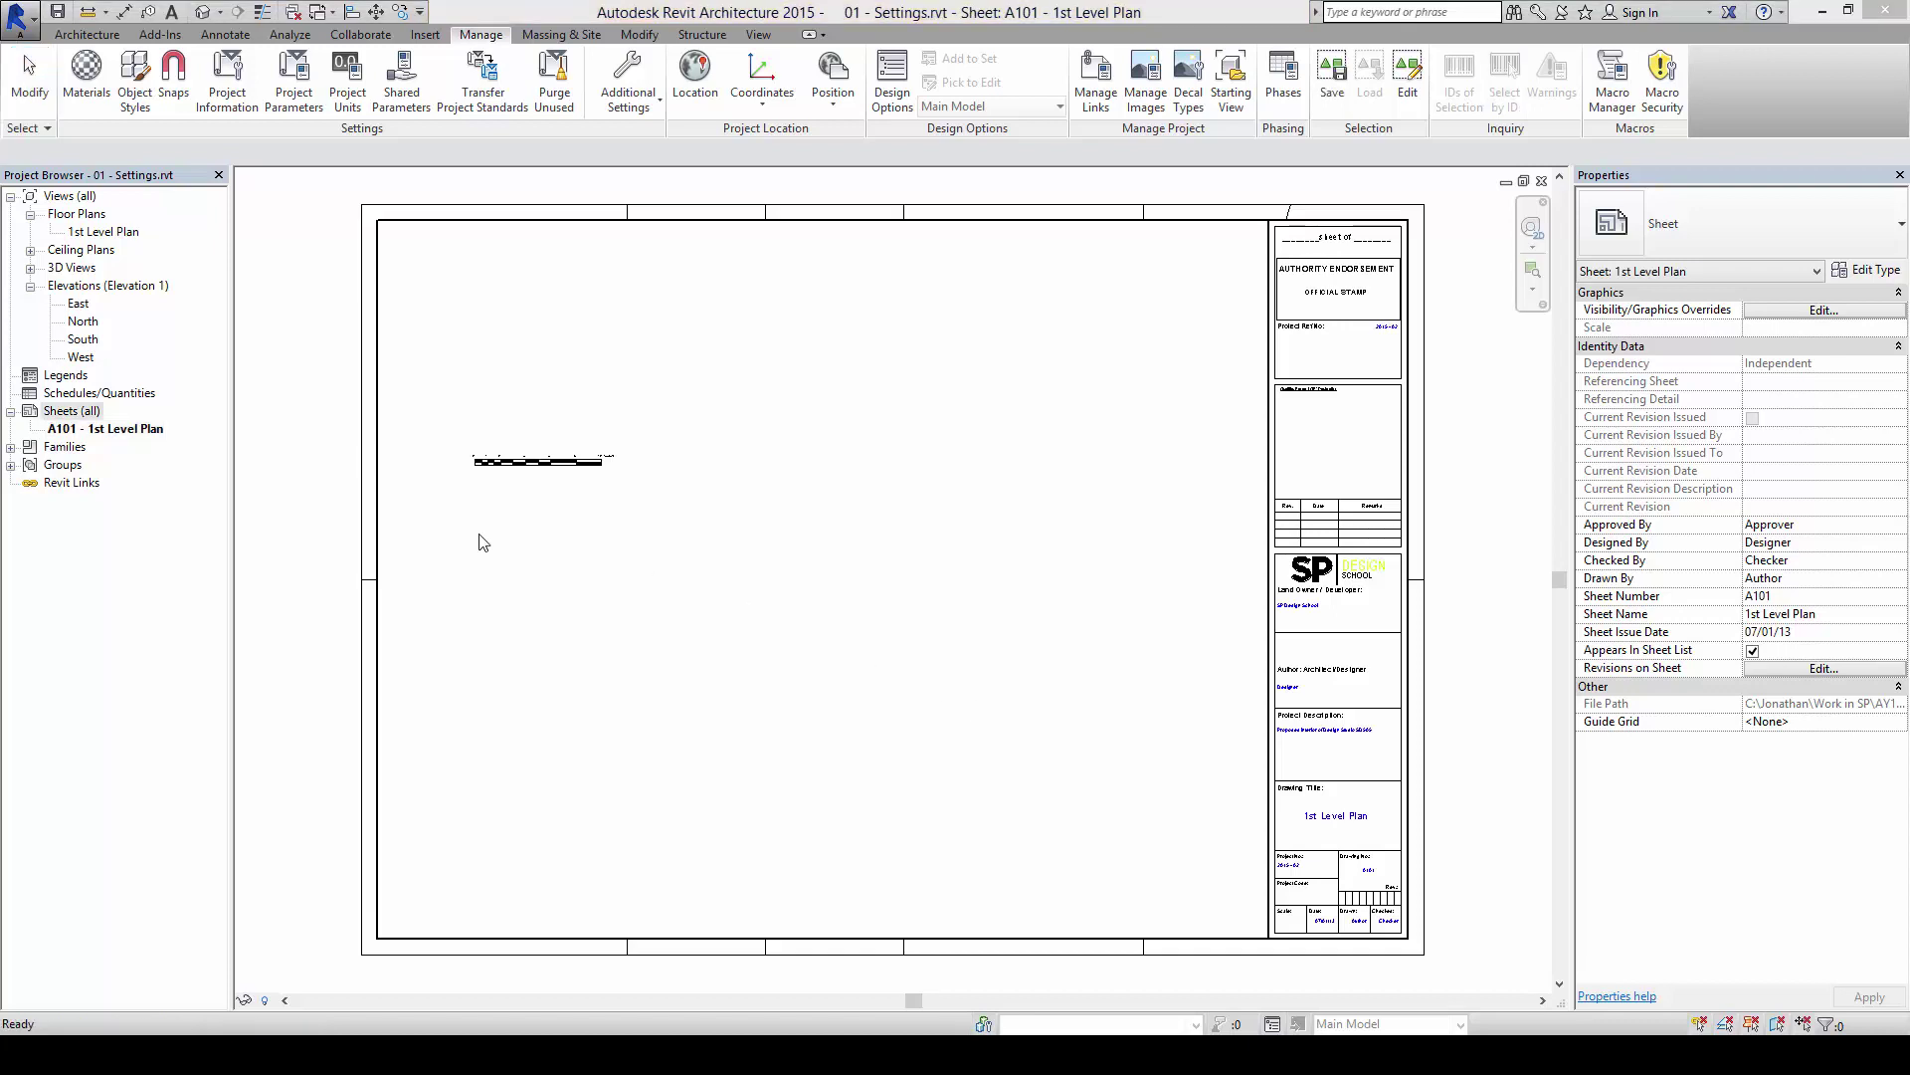
# Create a new sheet from Sheets (all) using the A1 Title Block rather than A2.
pyautogui.rightClick(84, 416)
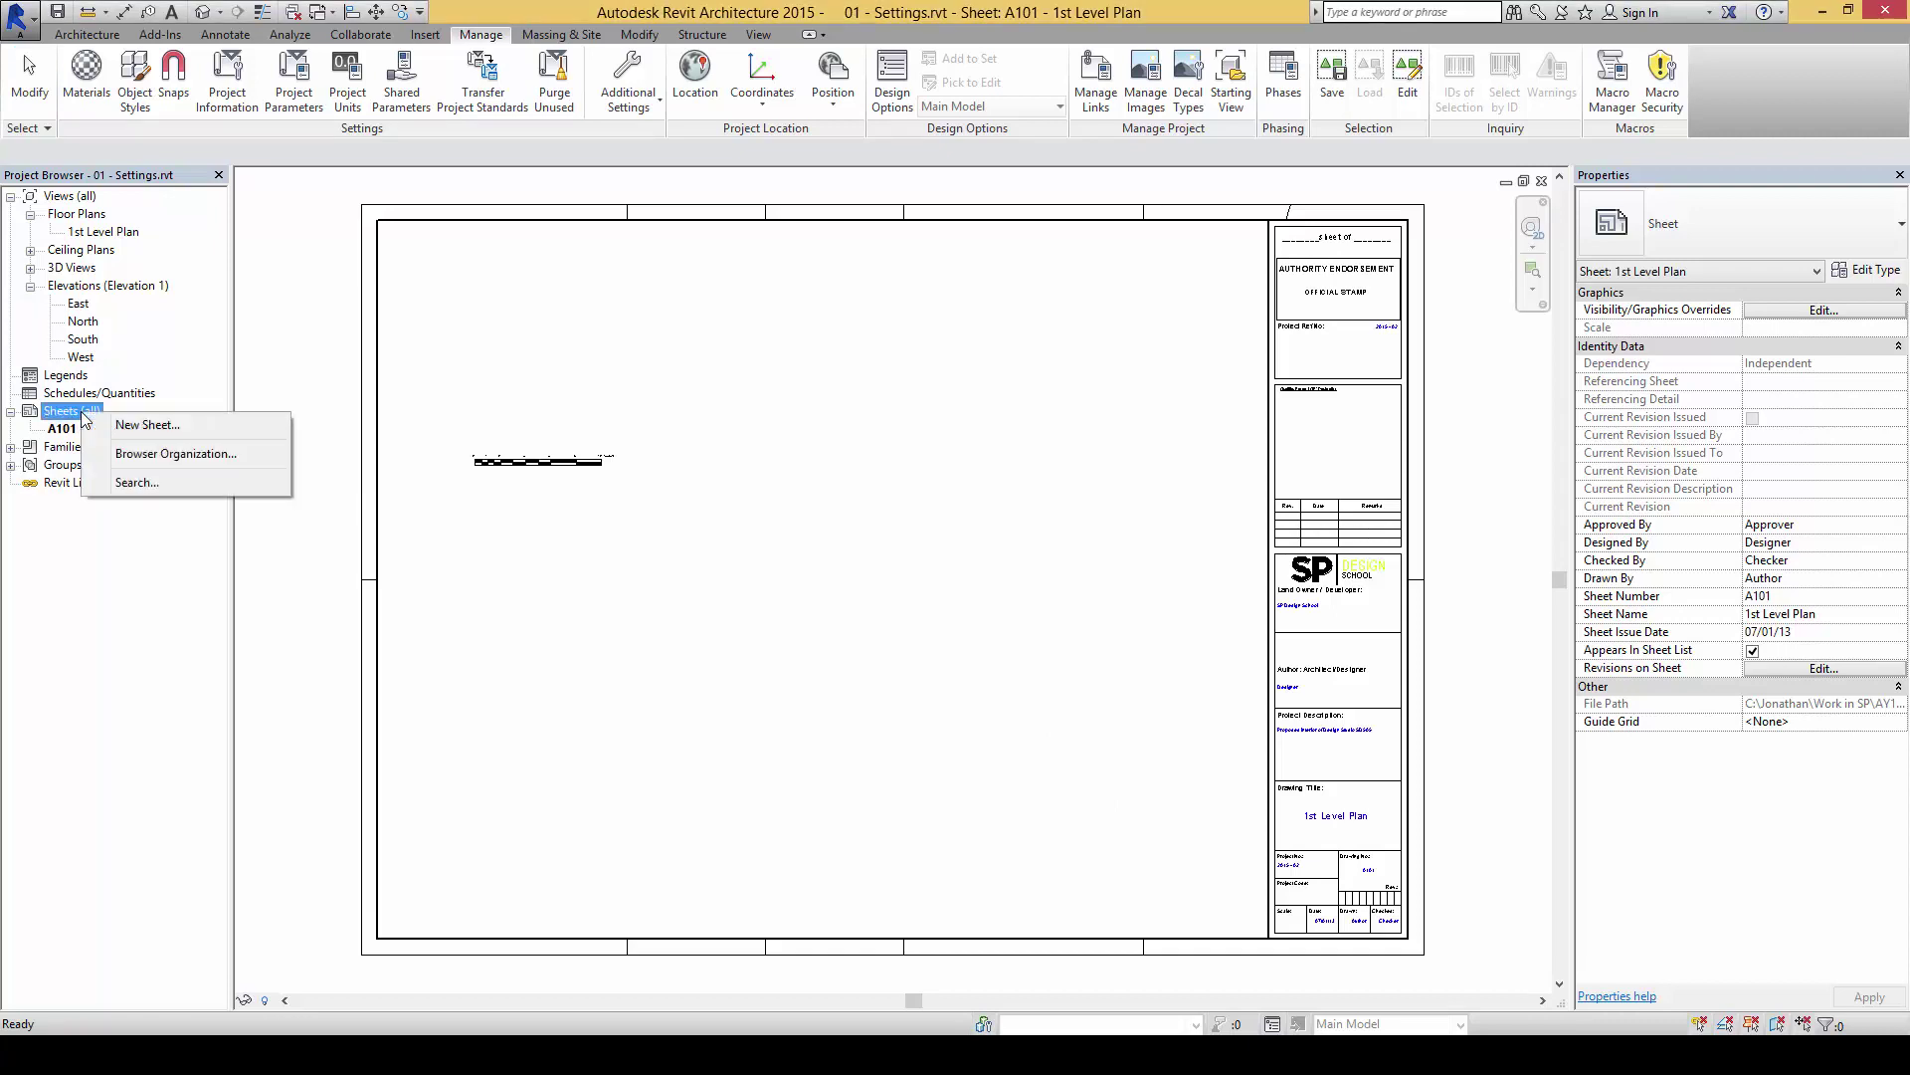
pyautogui.click(131, 426)
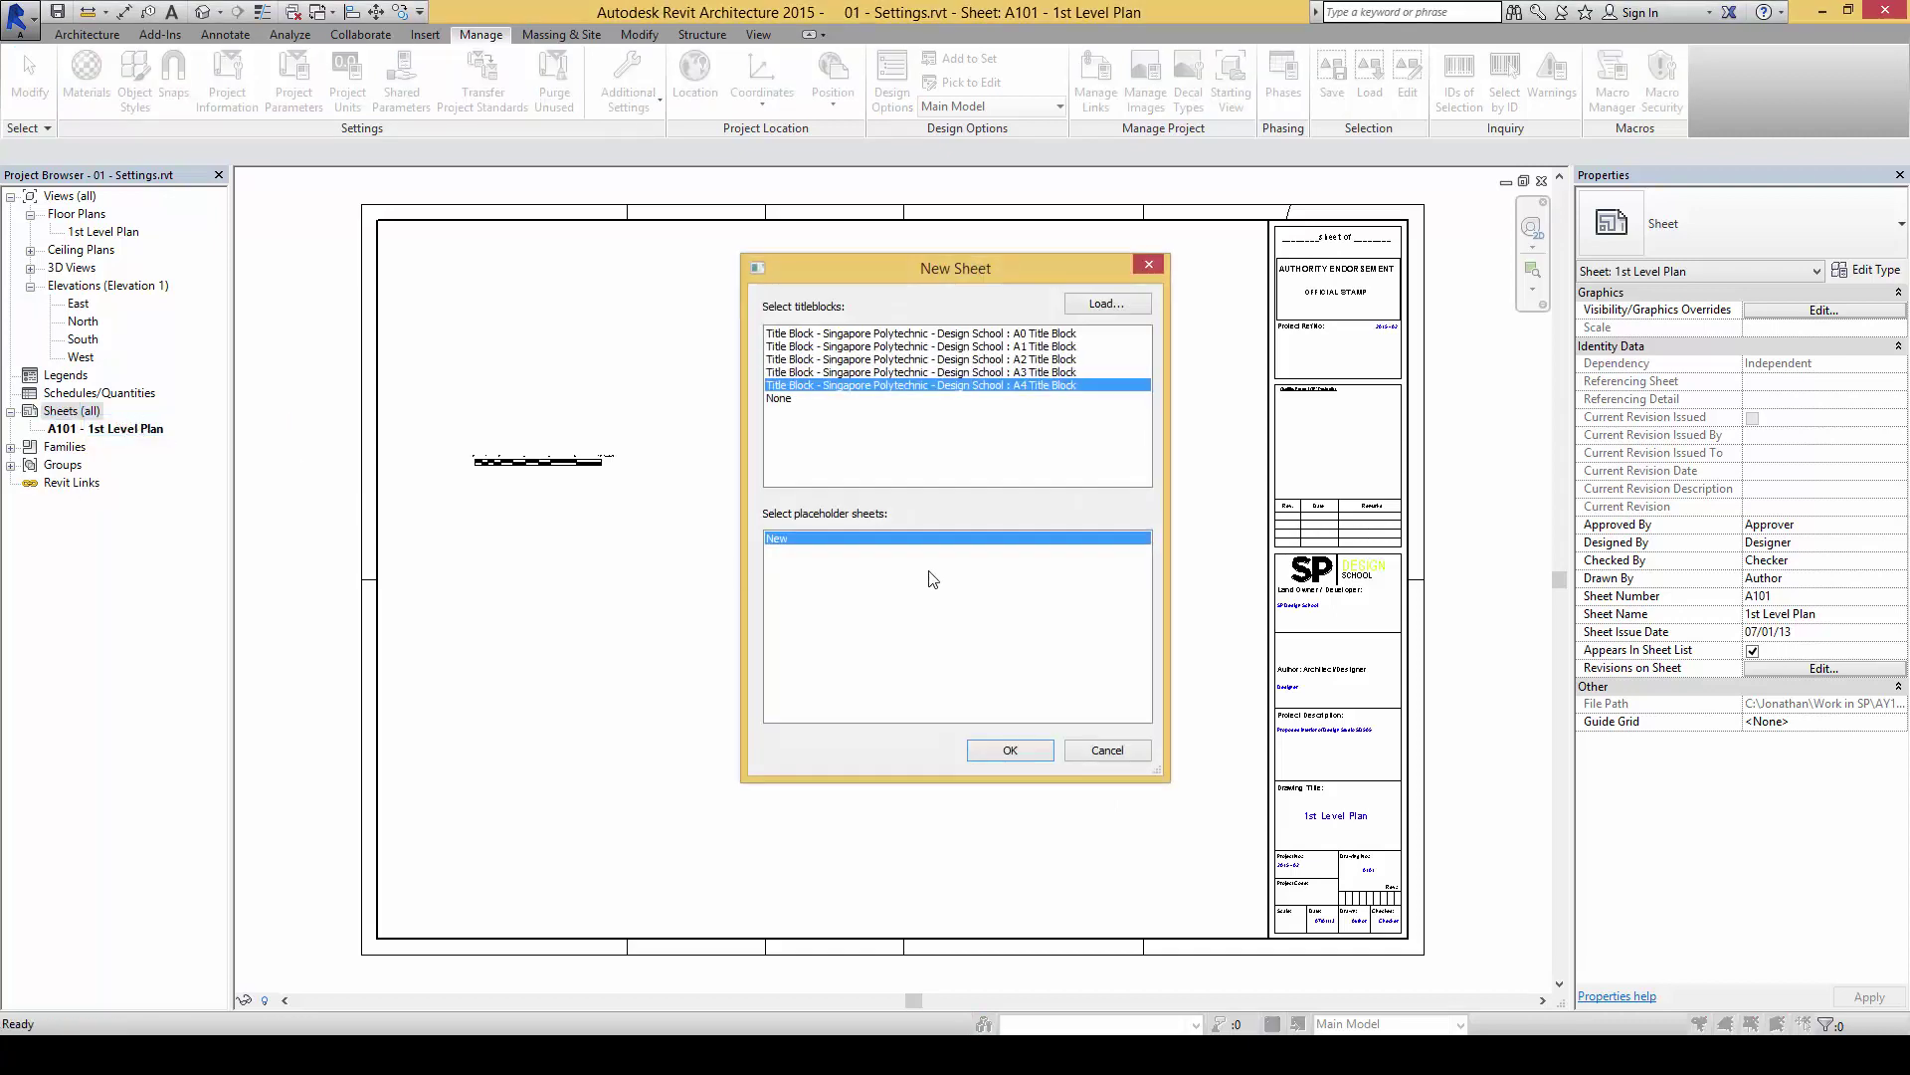
pyautogui.click(1029, 359)
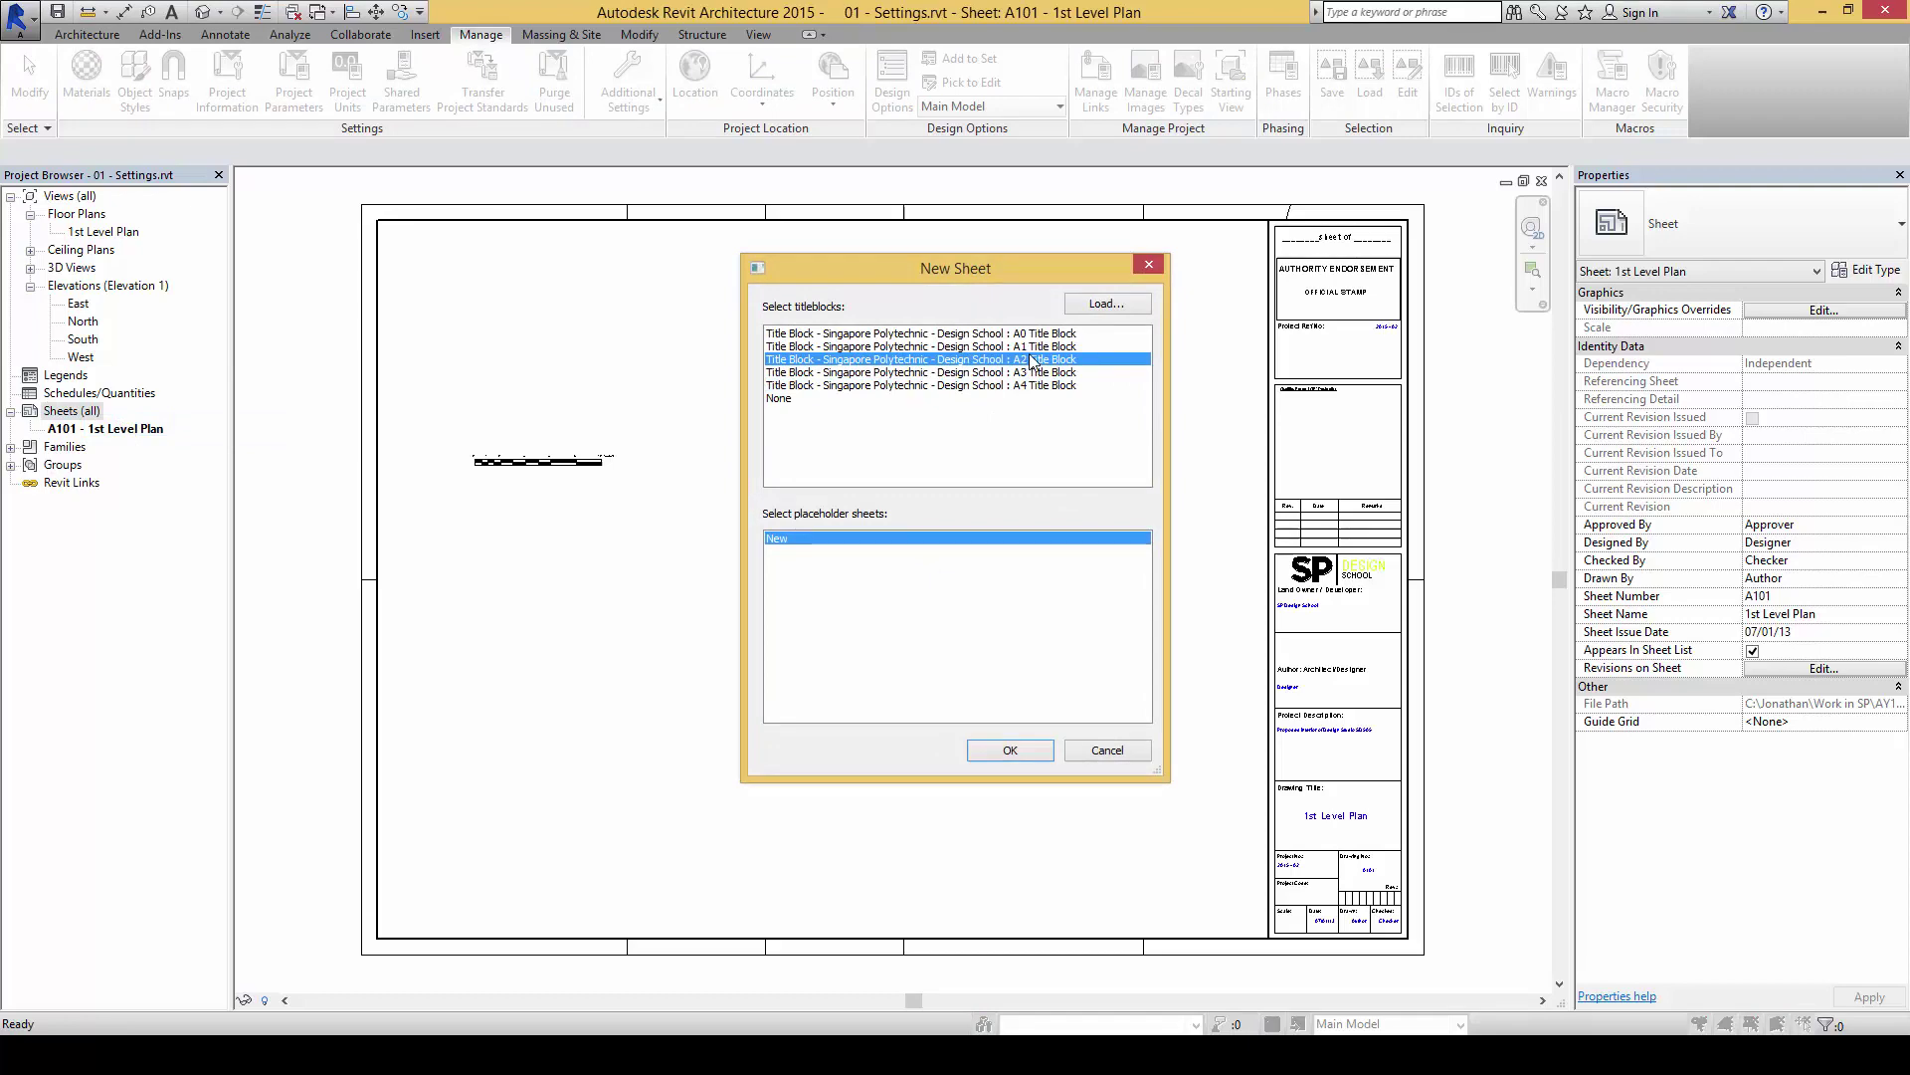
pyautogui.click(1034, 347)
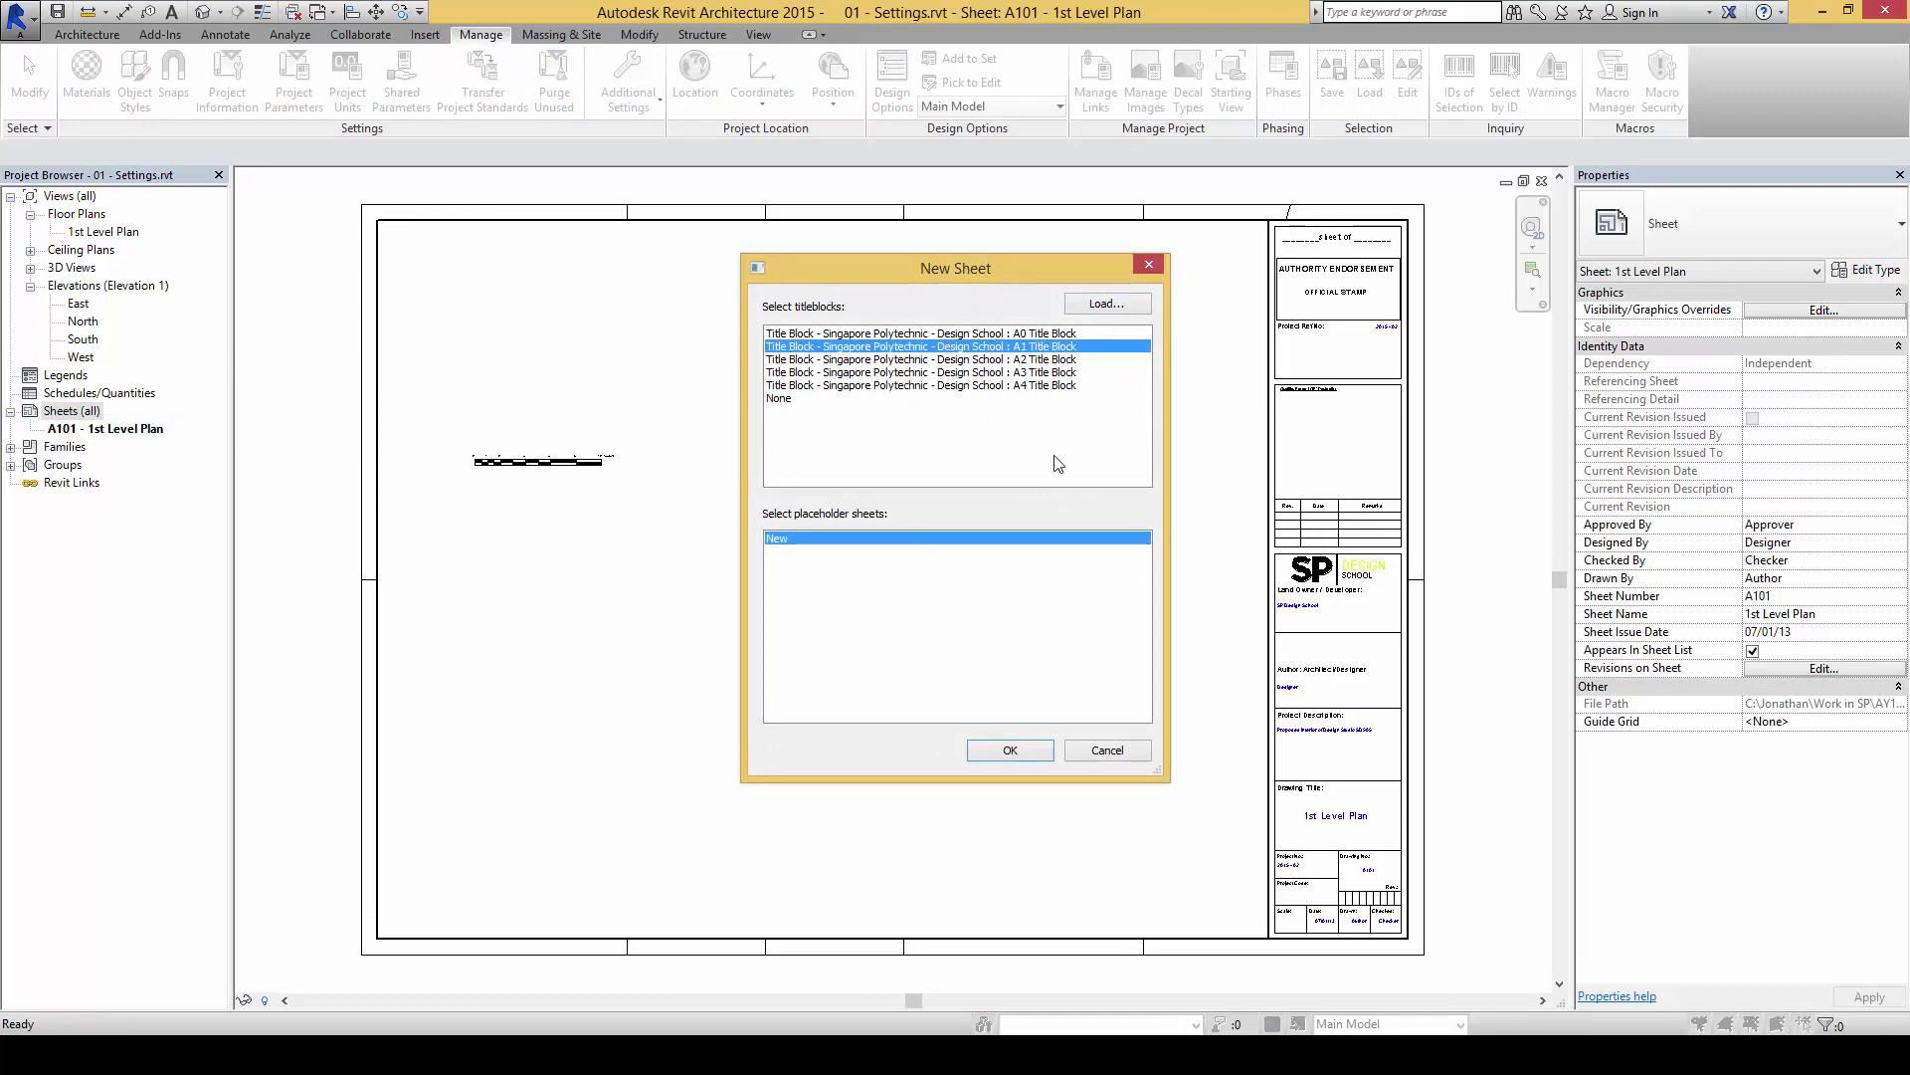
pyautogui.click(1021, 751)
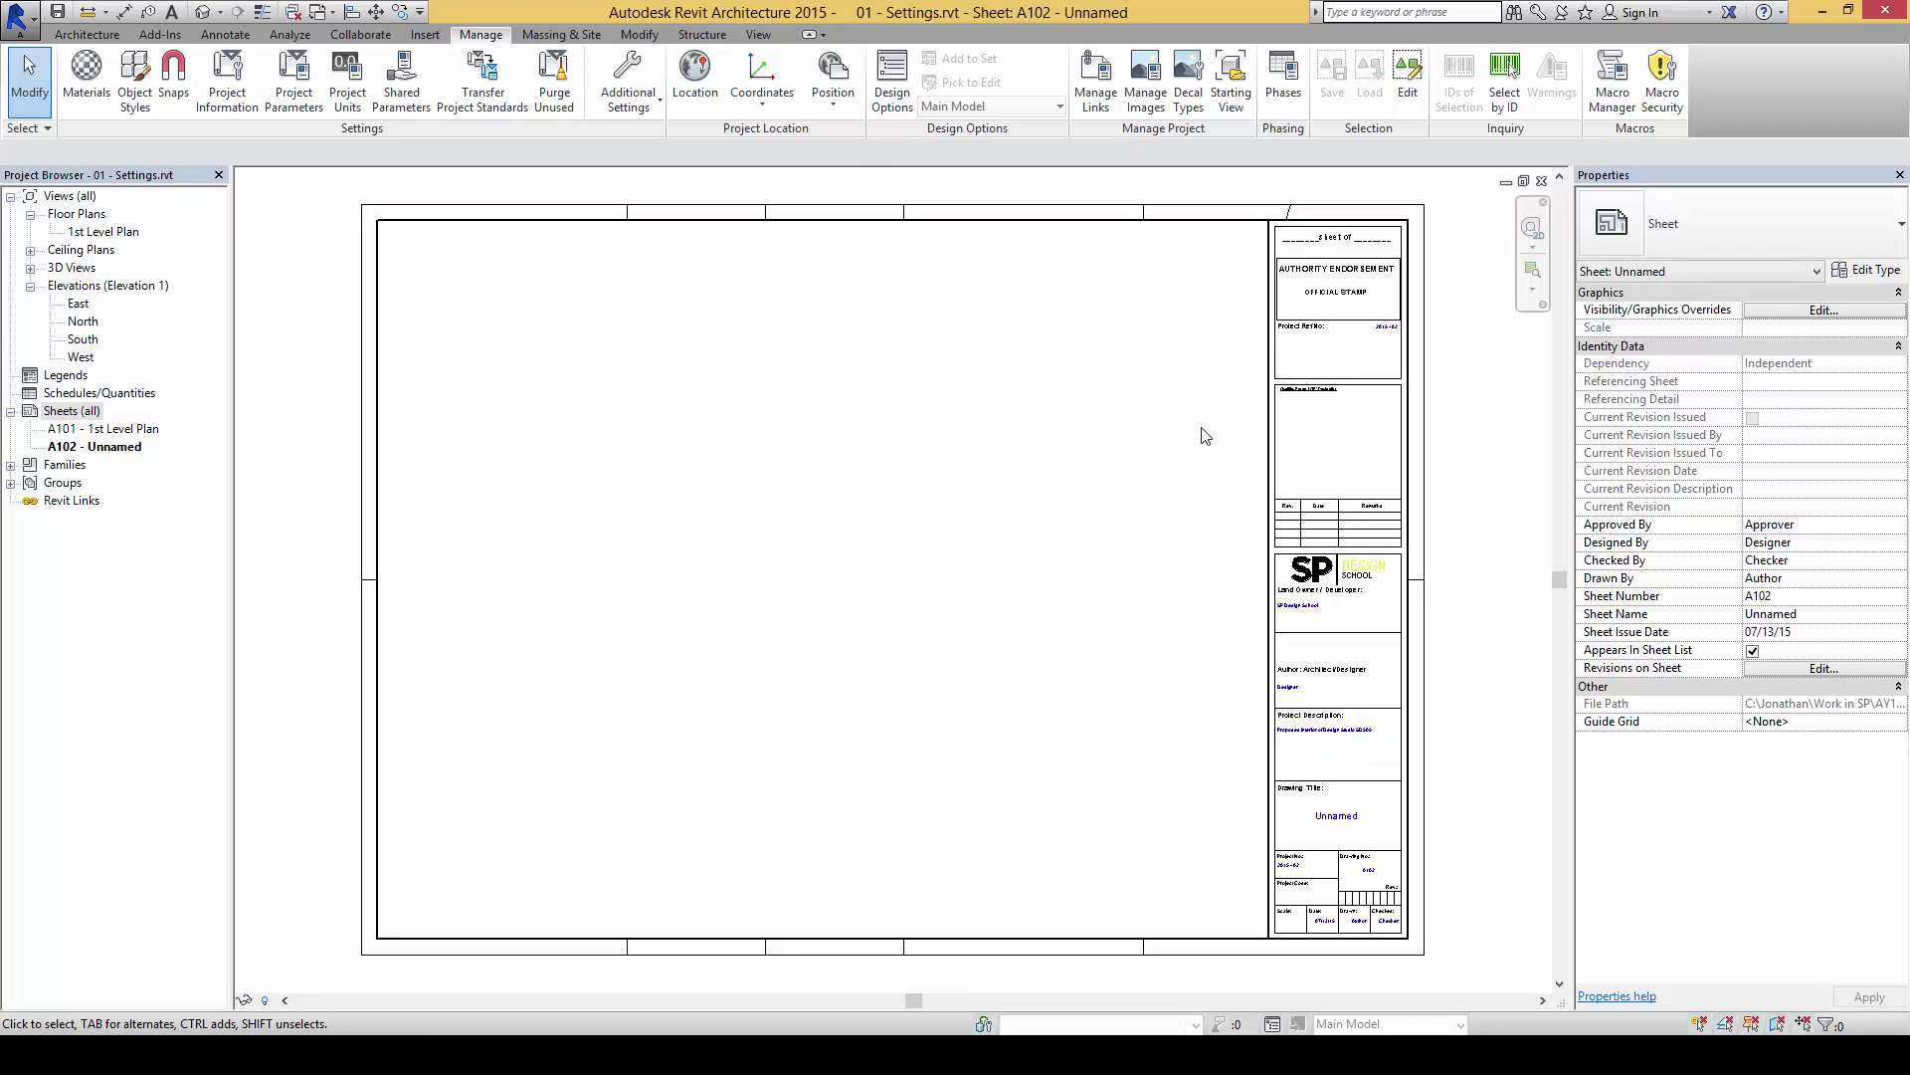
pyautogui.scroll(4, 1427, 337)
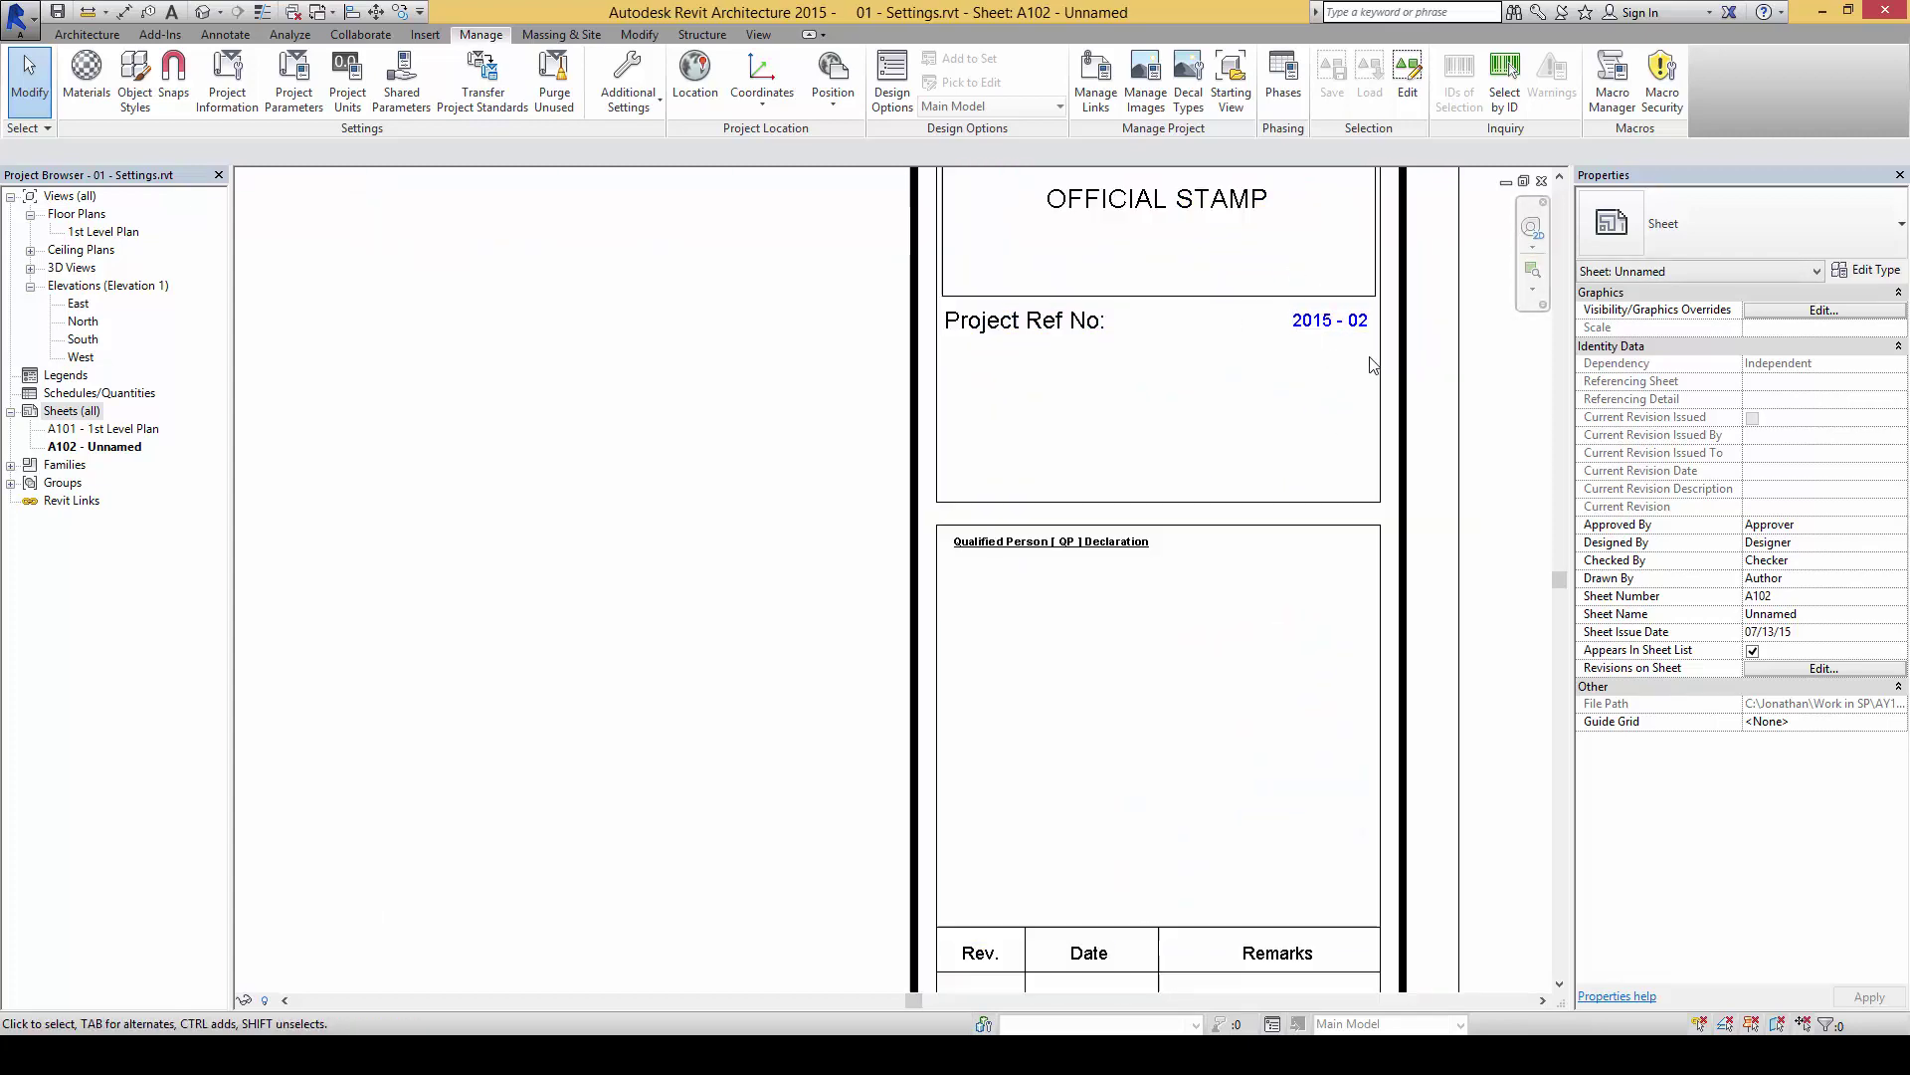
pyautogui.scroll(-3, 1298, 438)
pyautogui.moveTo(1285, 529); pyautogui.dragTo(1263, 308, button='middle')
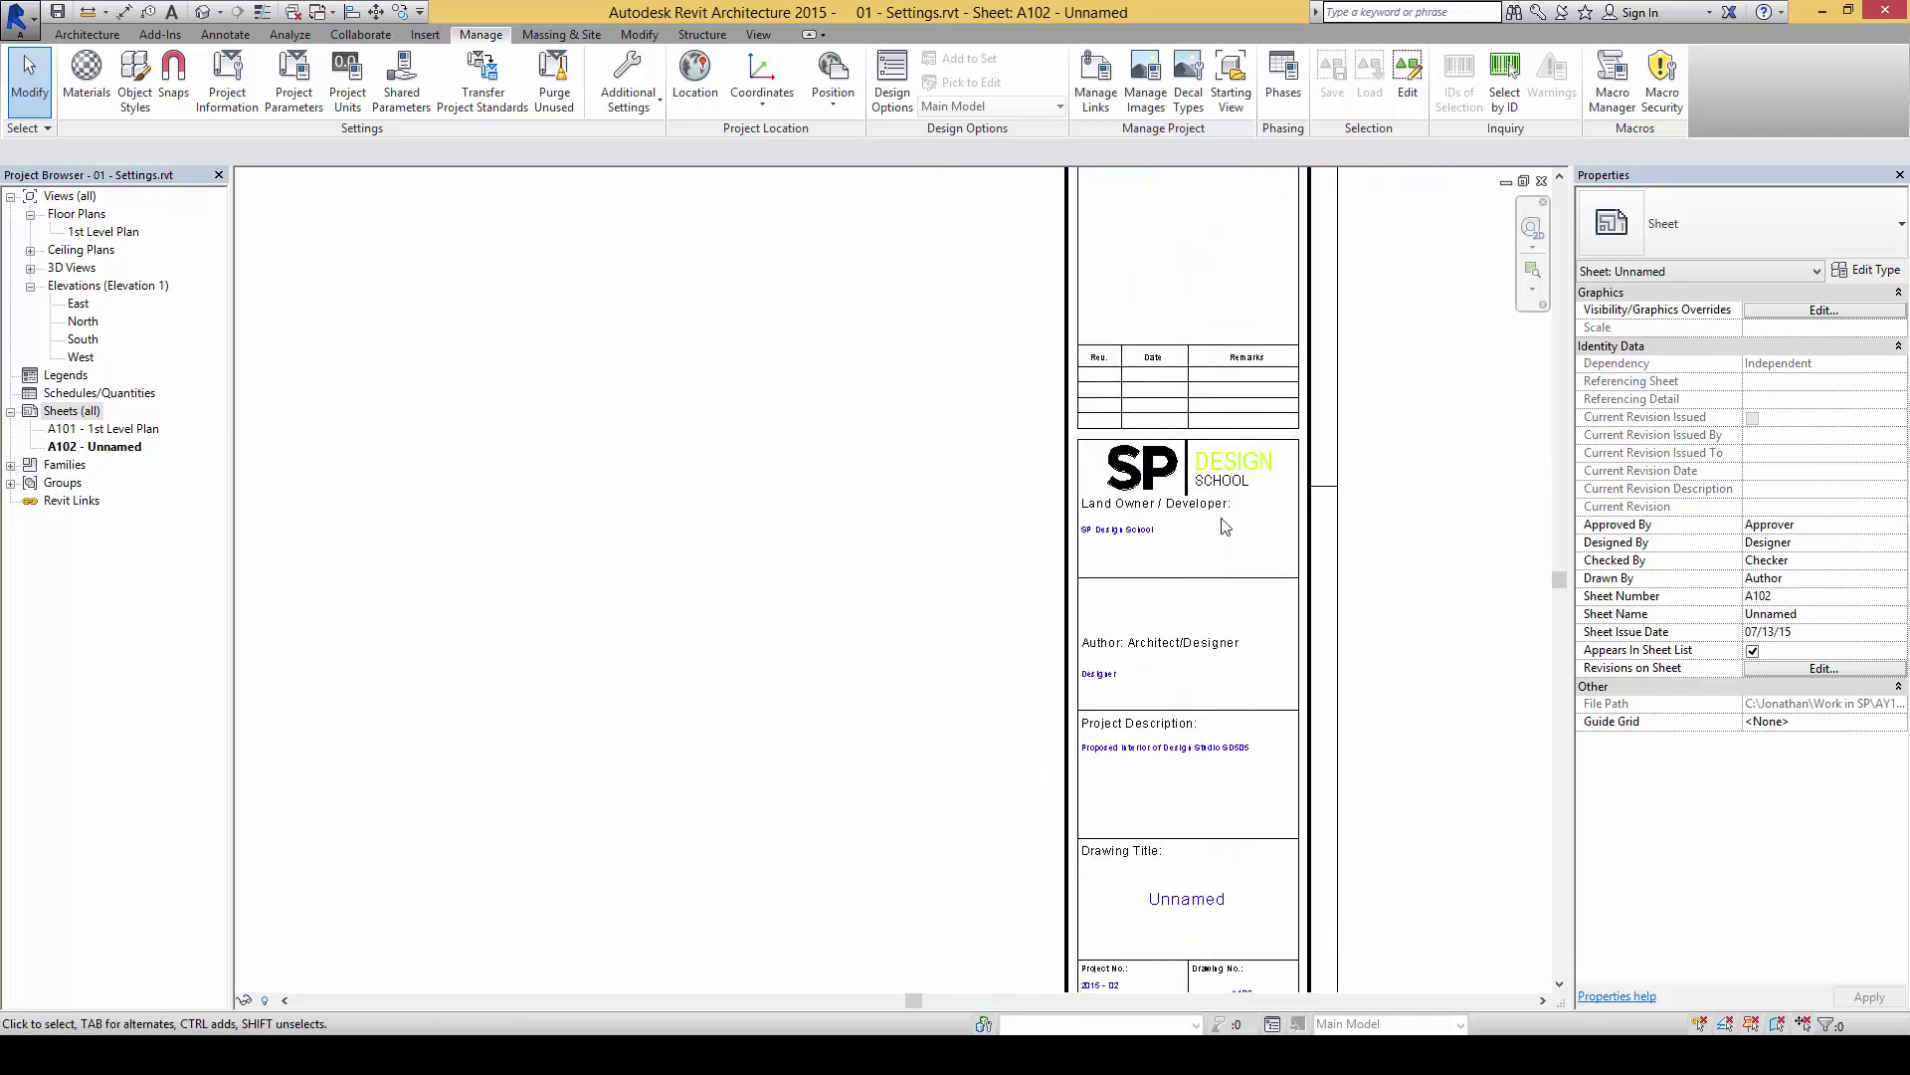
pyautogui.scroll(4, 1252, 799)
pyautogui.moveTo(1252, 830)
pyautogui.mouseDown(button='middle')
pyautogui.moveTo(1167, 707)
pyautogui.moveTo(1130, 589)
pyautogui.mouseUp(button='middle')
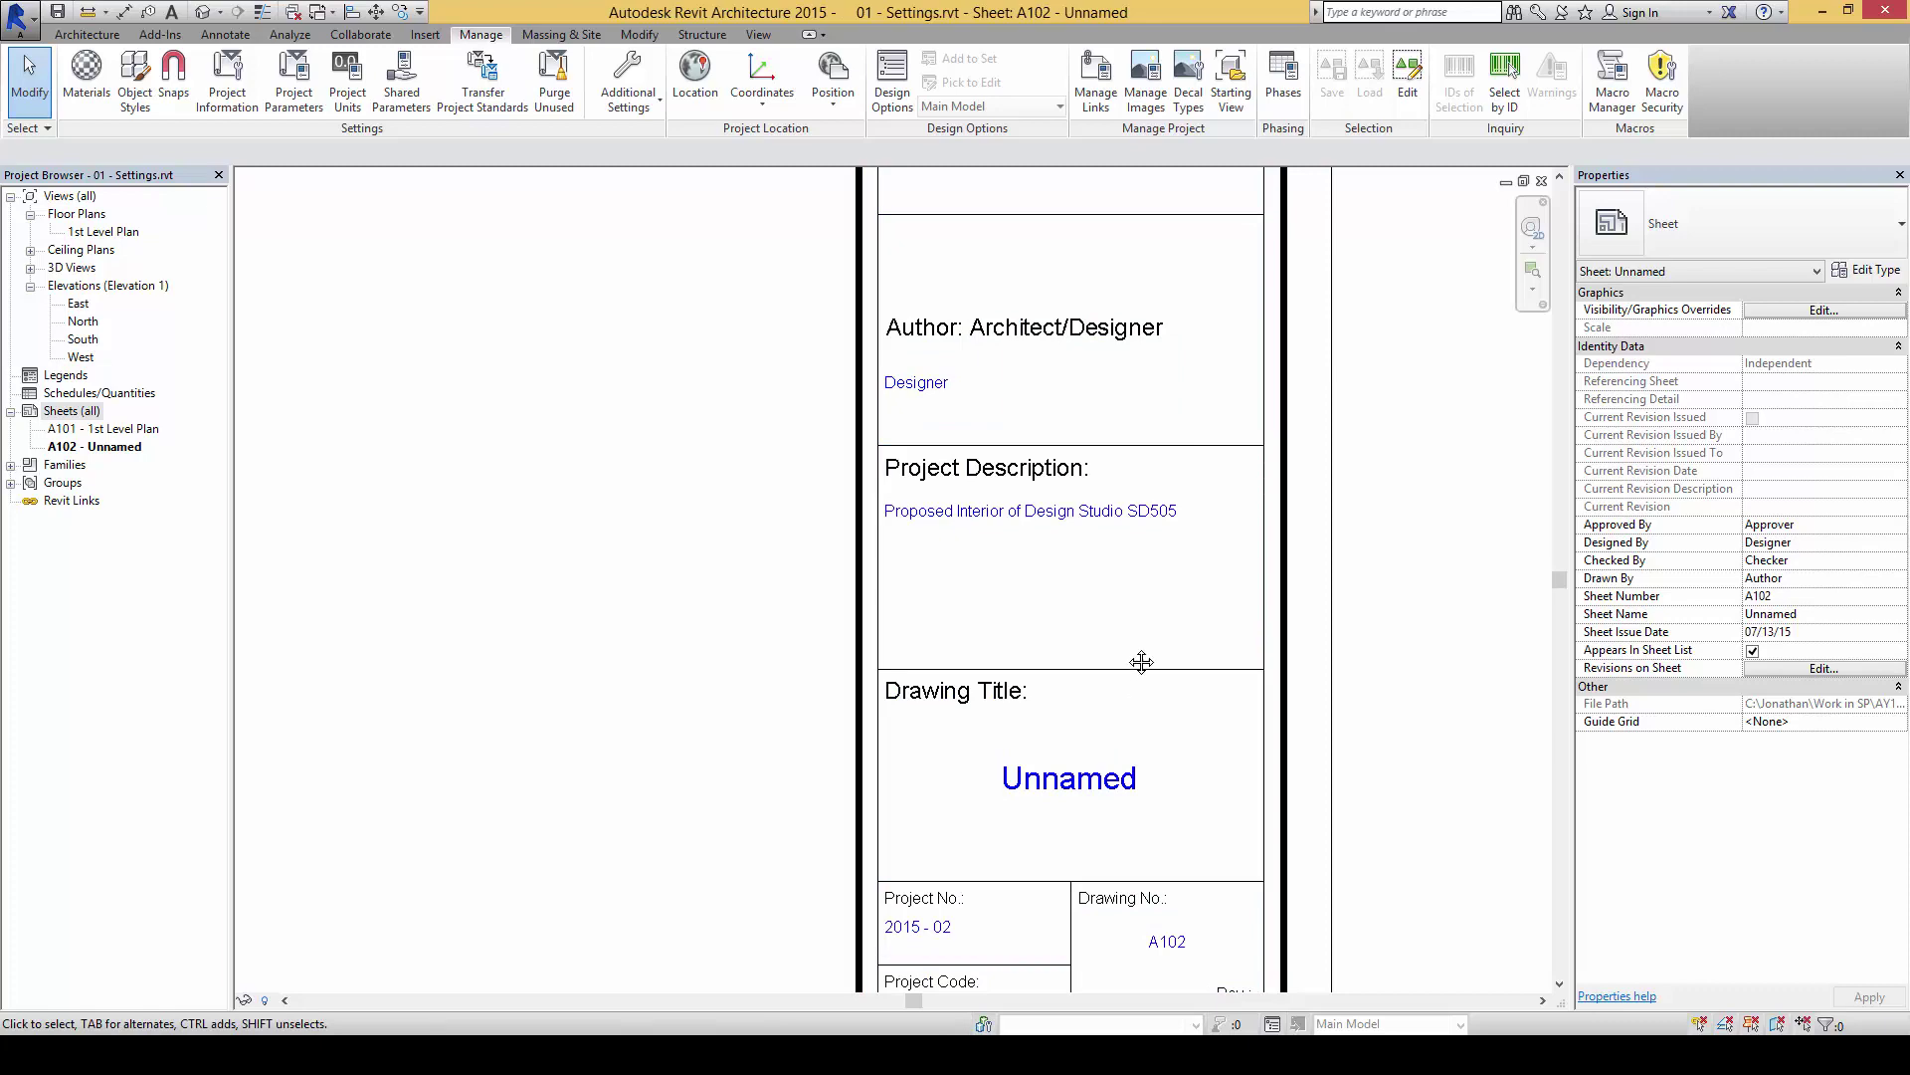
pyautogui.moveTo(1142, 657); pyautogui.dragTo(1173, 401, button='middle')
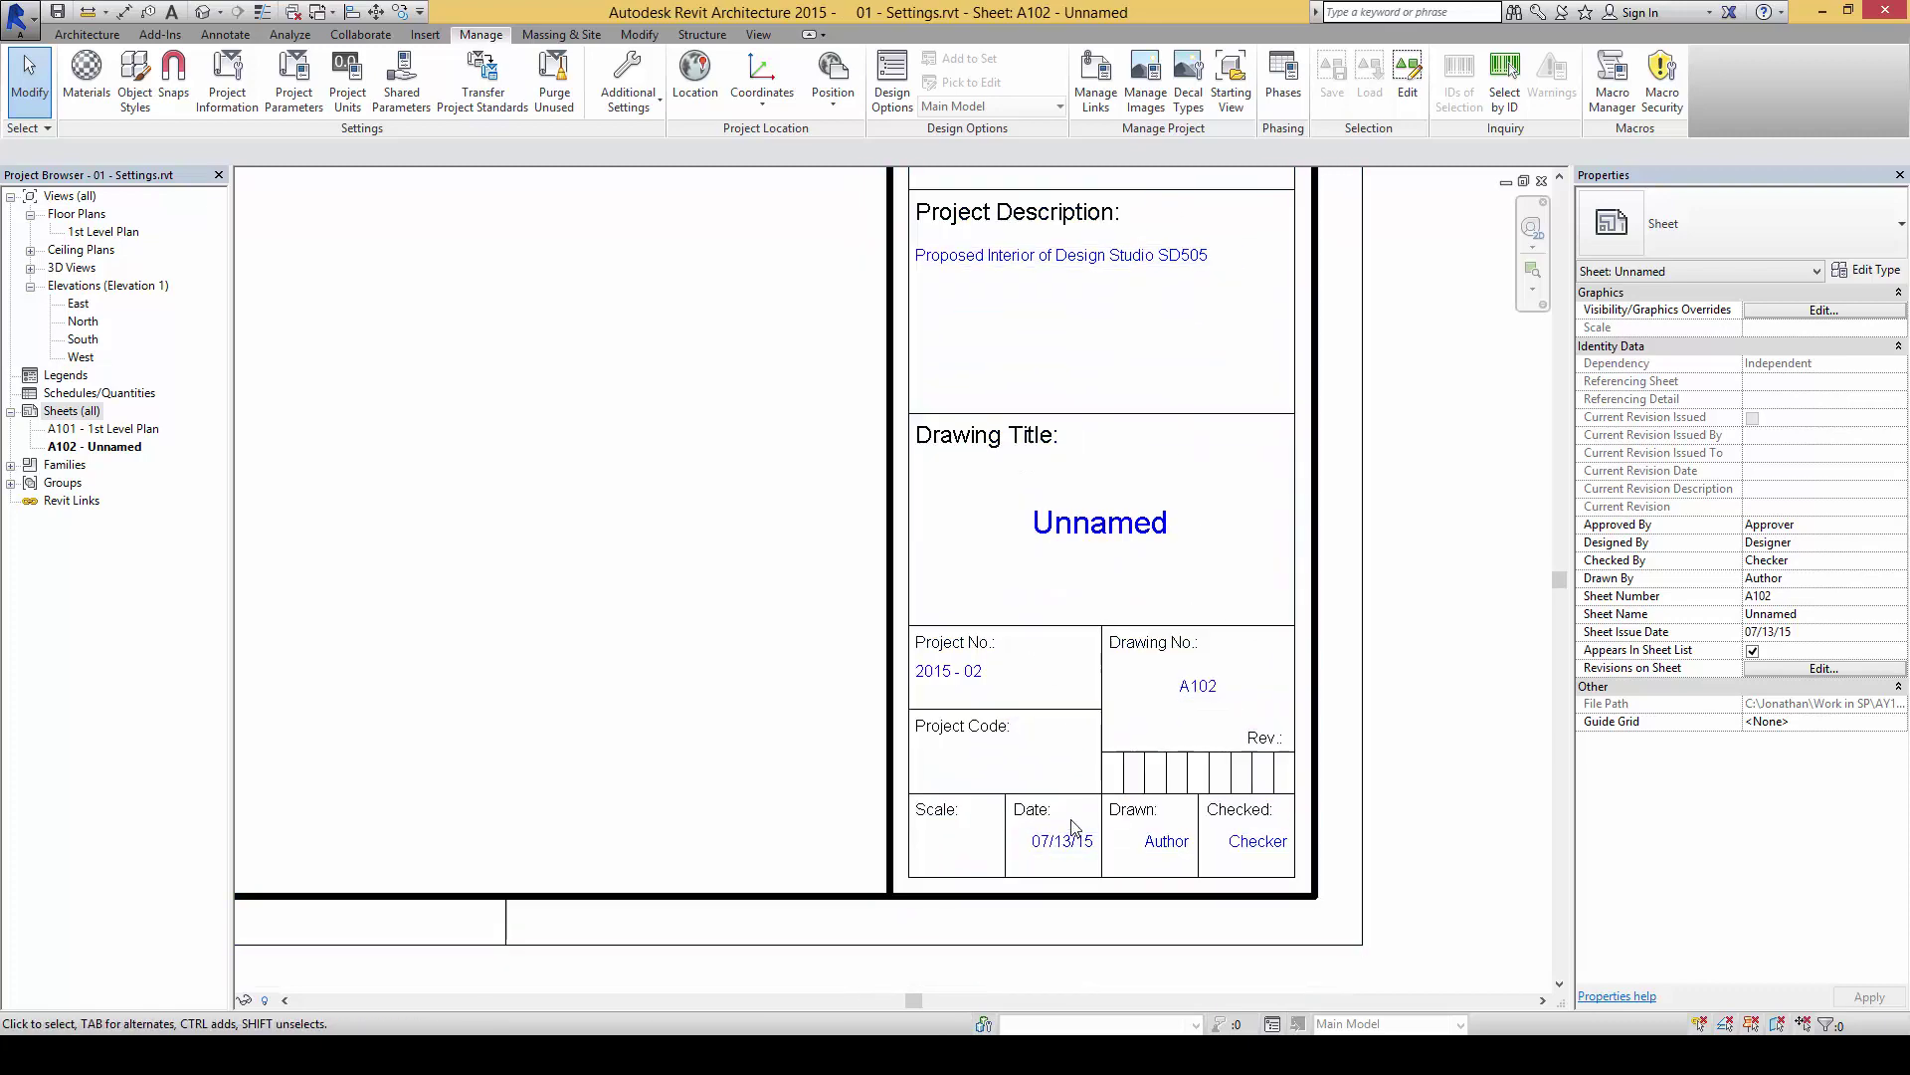
pyautogui.moveTo(1075, 717); pyautogui.dragTo(1129, 754, button='middle')
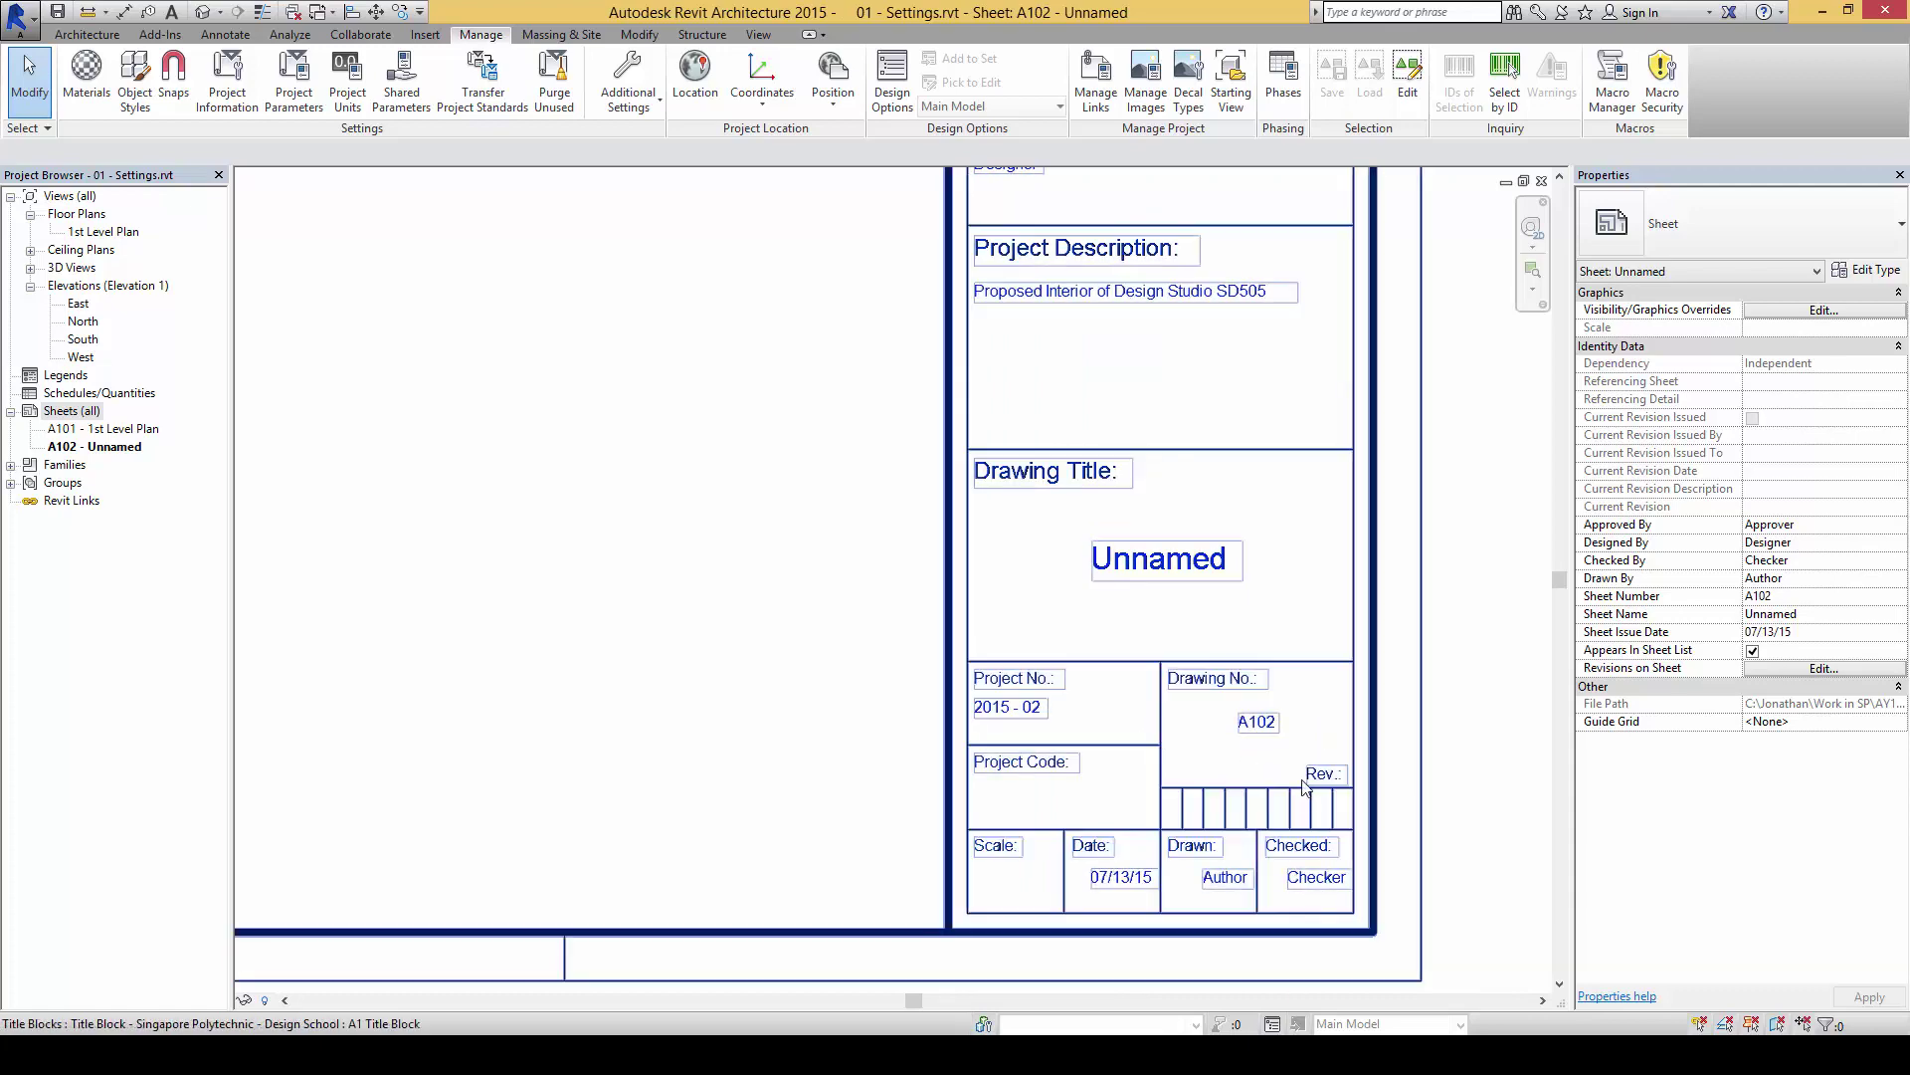
pyautogui.scroll(-5, 1305, 786)
pyautogui.moveTo(1262, 772); pyautogui.dragTo(1253, 648, button='middle')
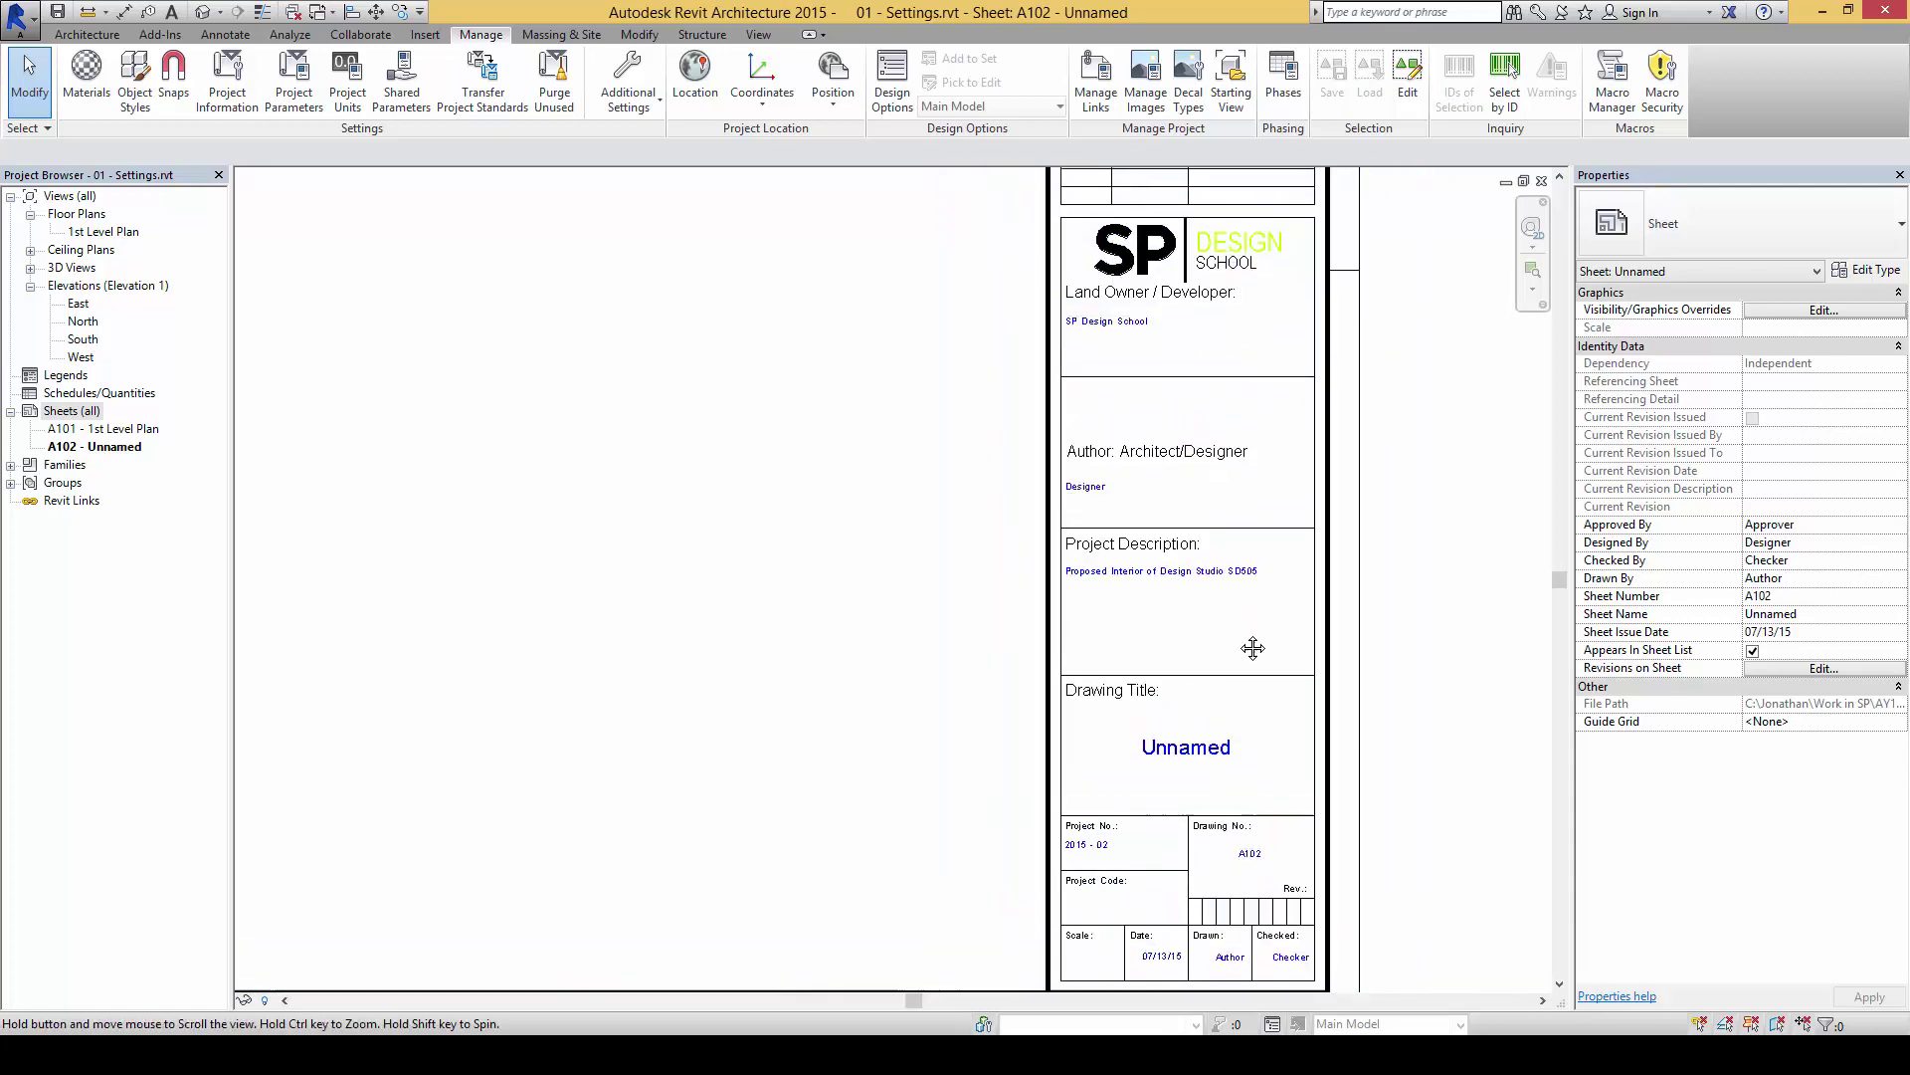
pyautogui.scroll(2, 1253, 647)
pyautogui.scroll(-4, 1047, 664)
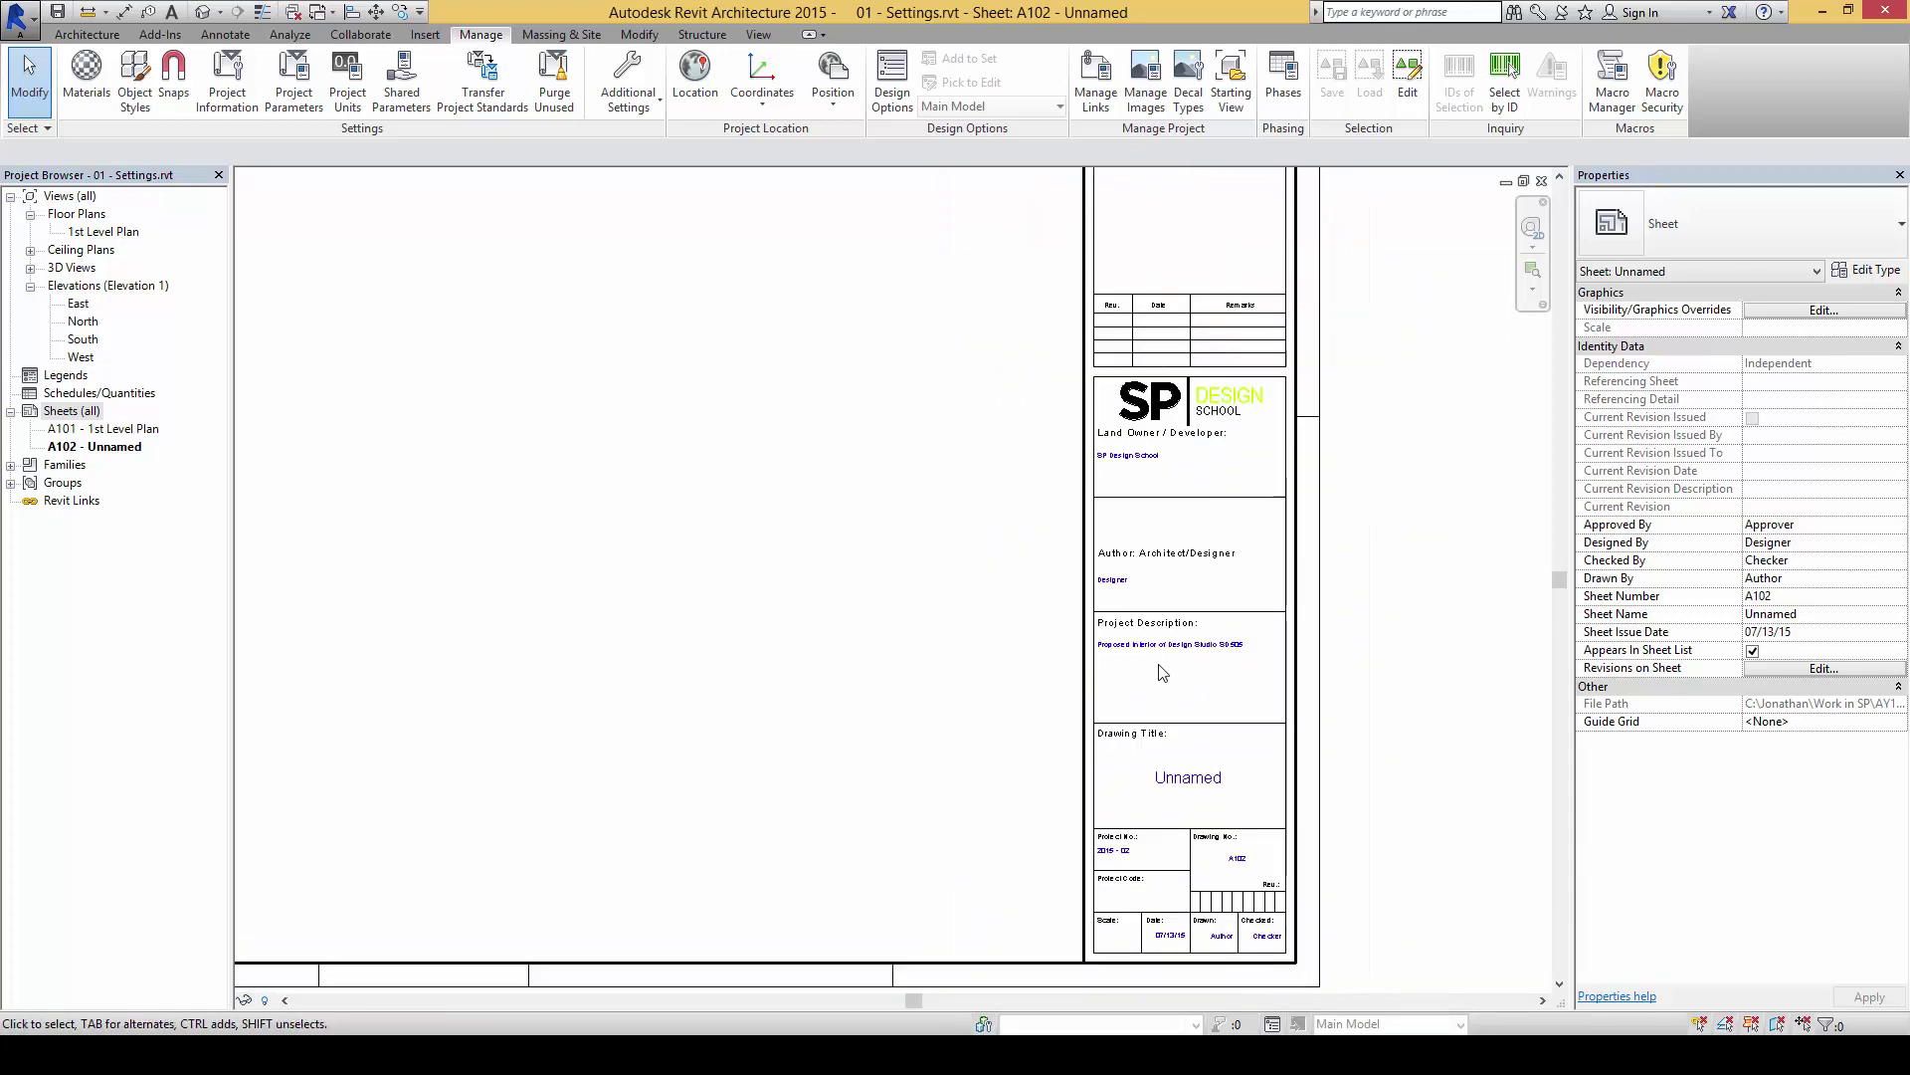
pyautogui.middleClick(1048, 664)
pyautogui.middleClick(1047, 663)
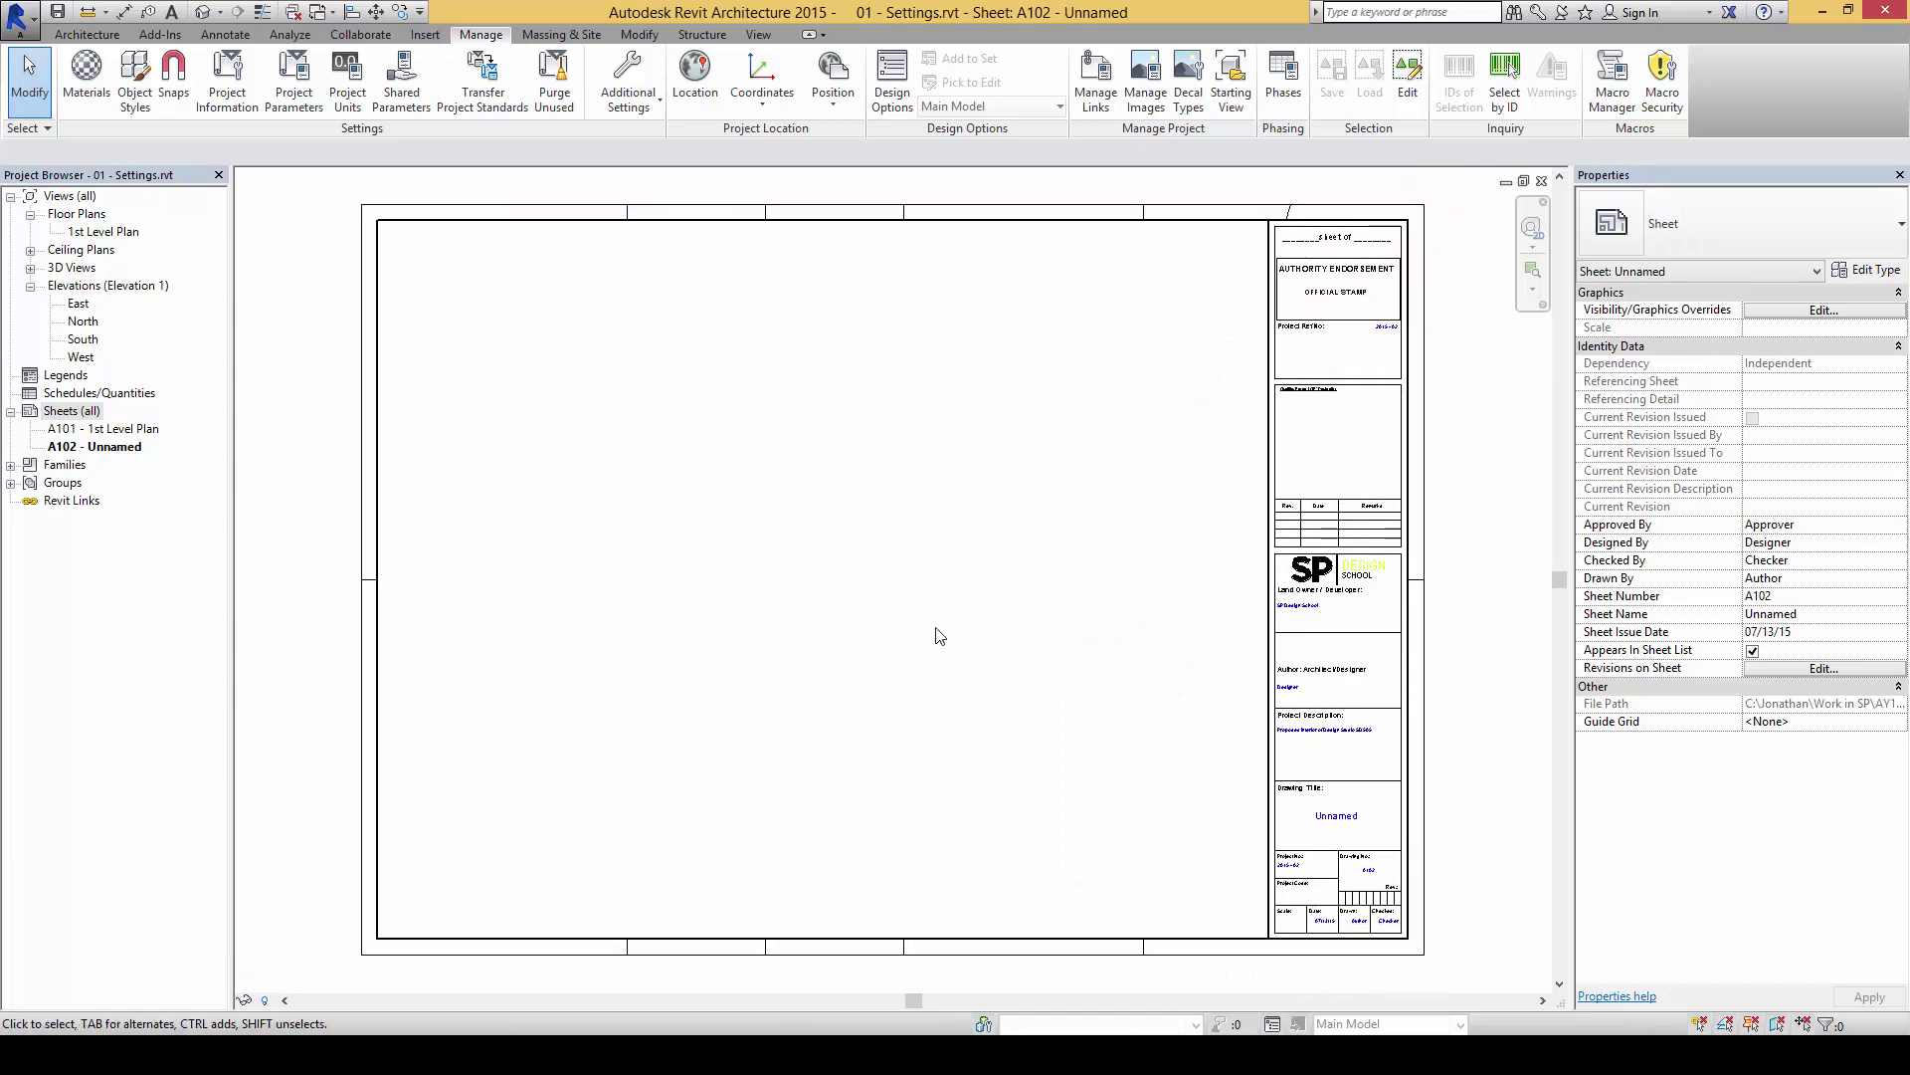
# Reopen Project Information over sheet A102 and compare its Other fields with the title block.
pyautogui.click(227, 79)
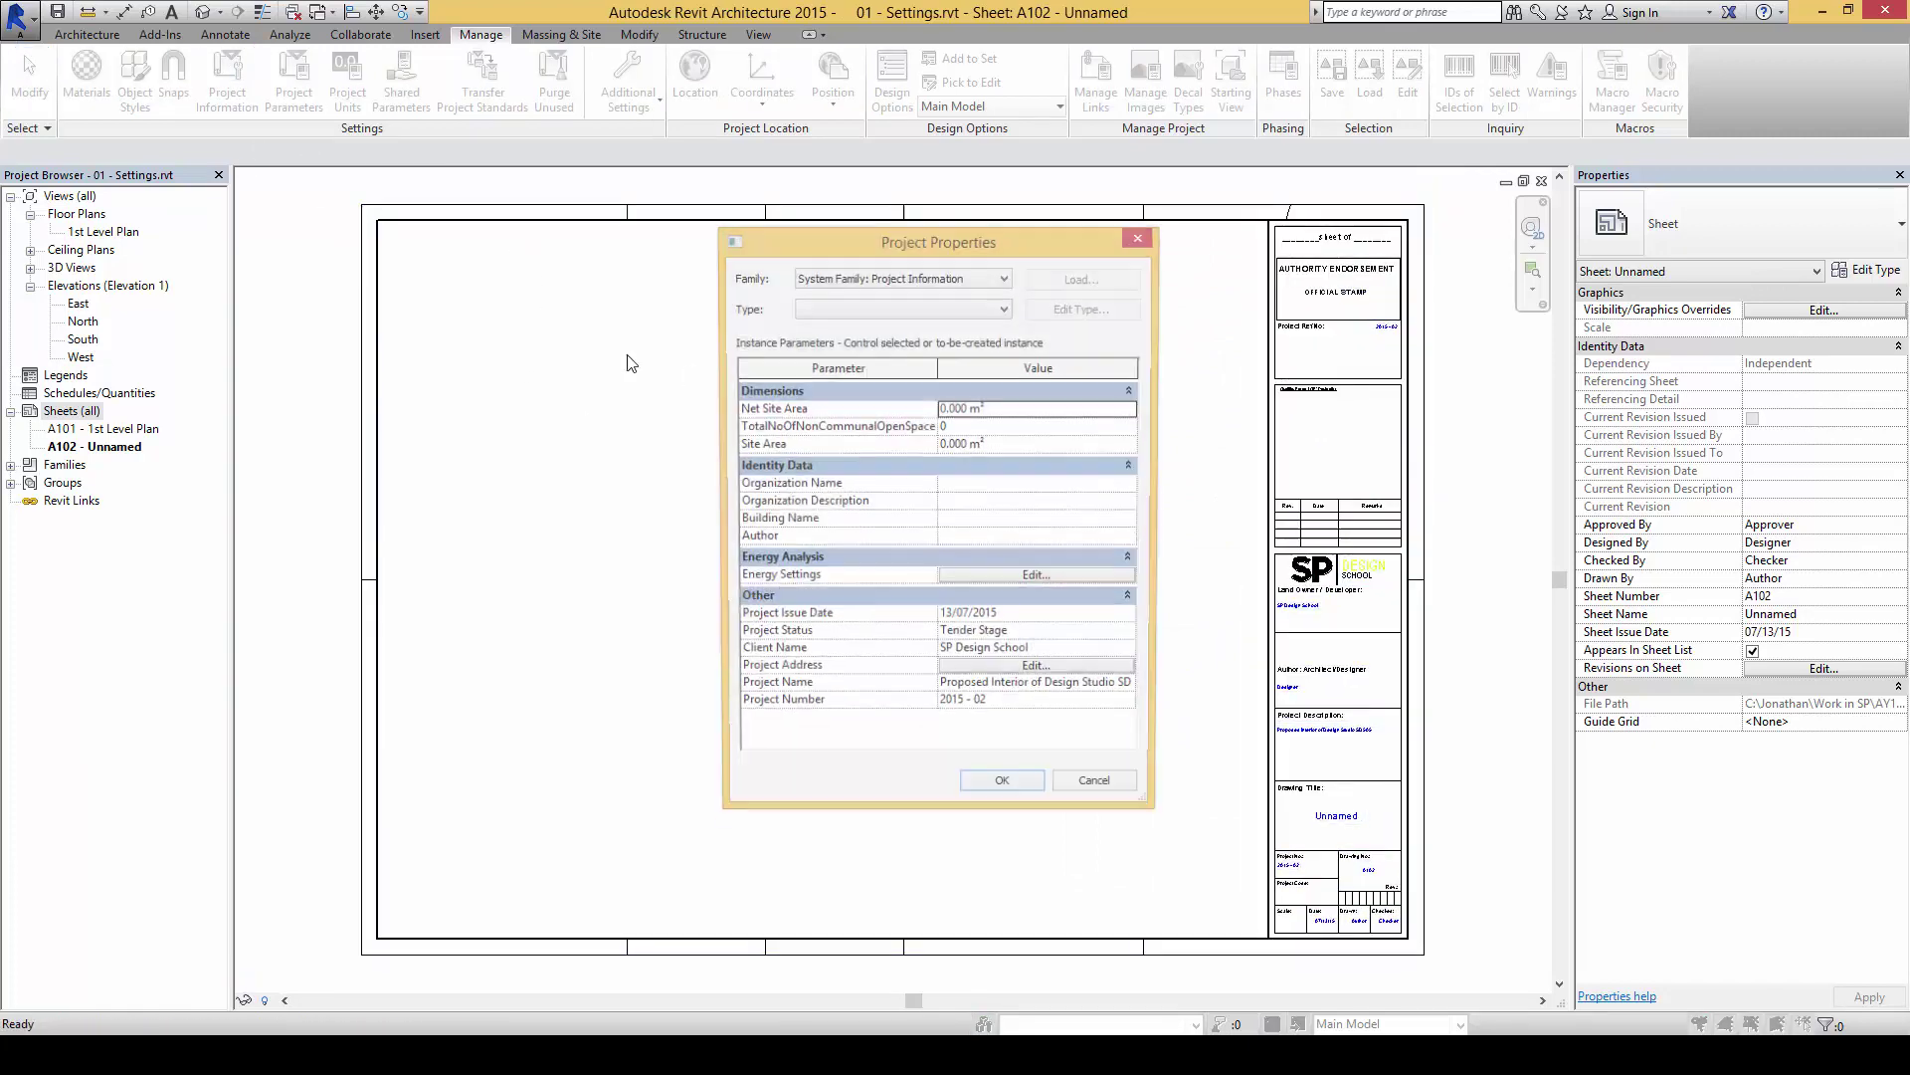
pyautogui.moveTo(919, 253); pyautogui.dragTo(899, 264)
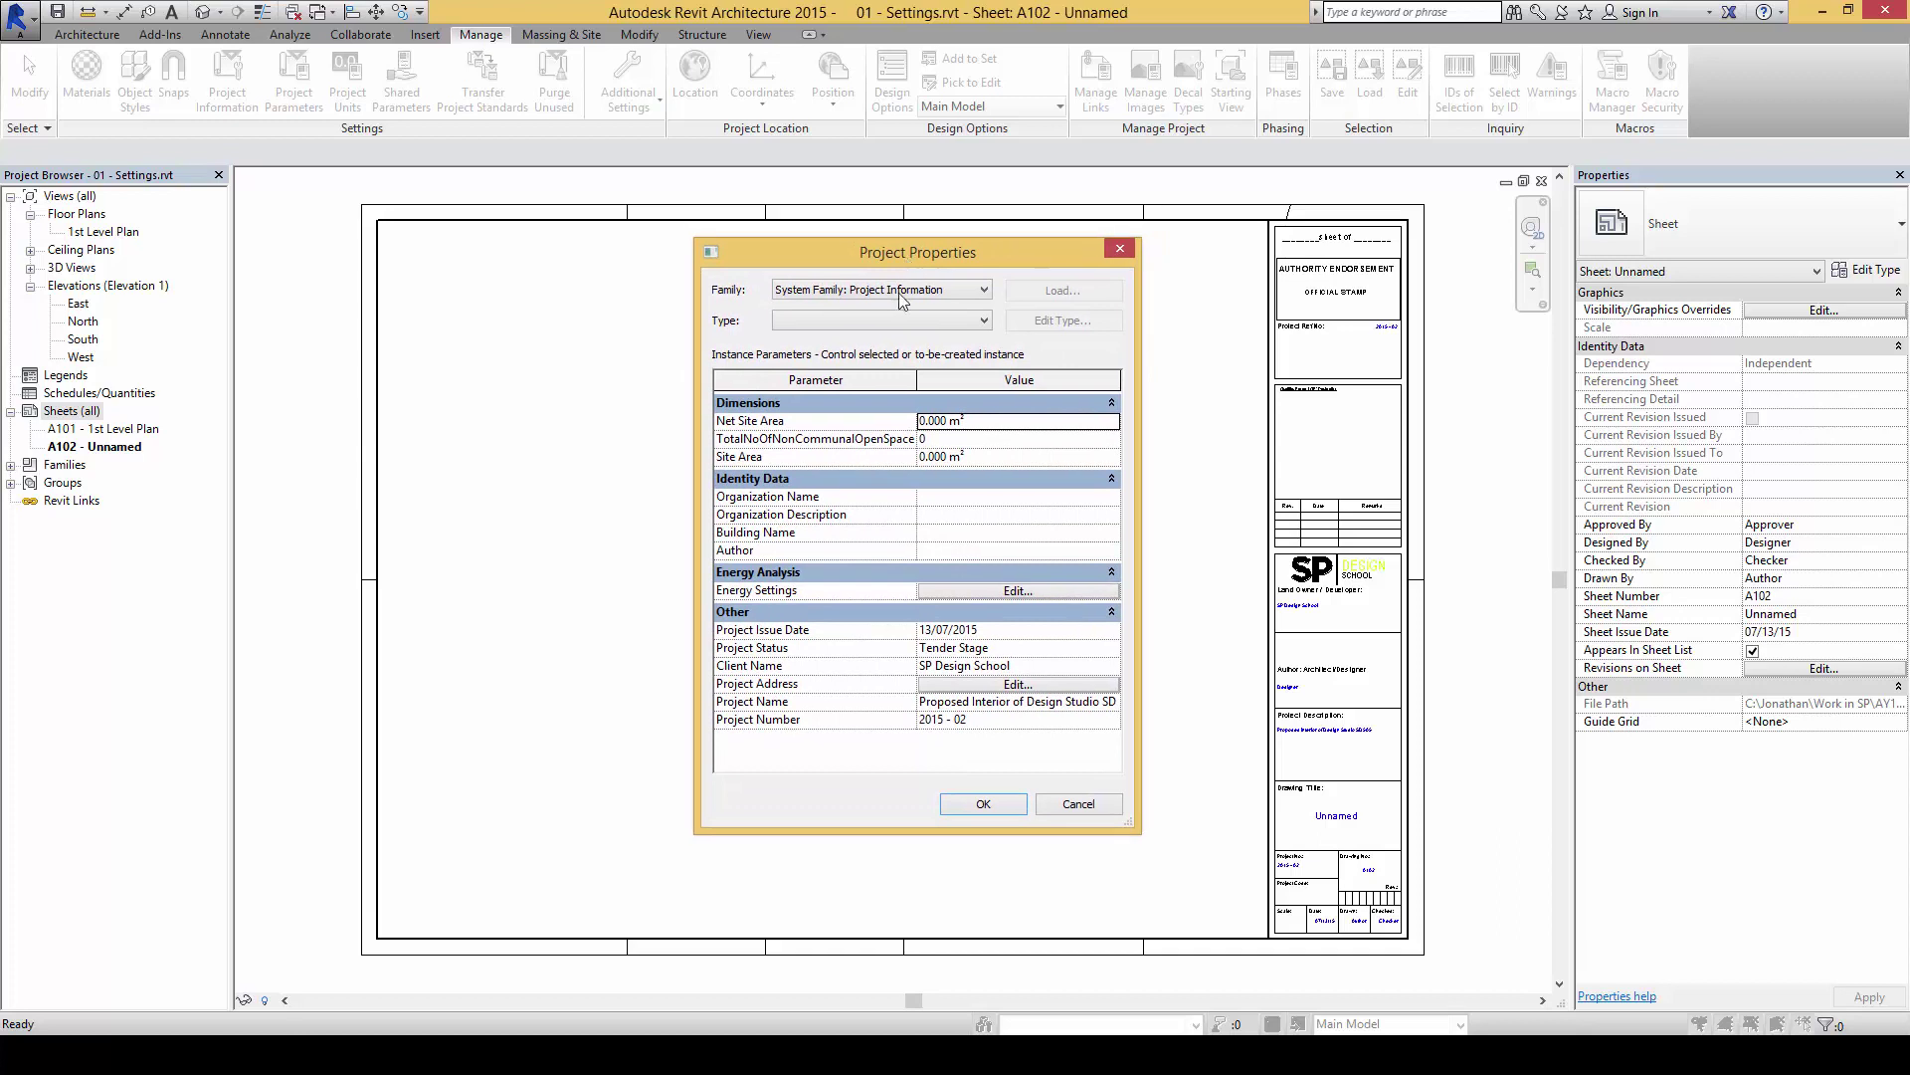
pyautogui.moveTo(739, 593)
pyautogui.mouseDown()
pyautogui.moveTo(658, 623)
pyautogui.moveTo(674, 734)
pyautogui.moveTo(831, 771)
pyautogui.moveTo(1133, 769)
pyautogui.moveTo(1186, 659)
pyautogui.moveTo(1007, 570)
pyautogui.moveTo(736, 573)
pyautogui.mouseUp()
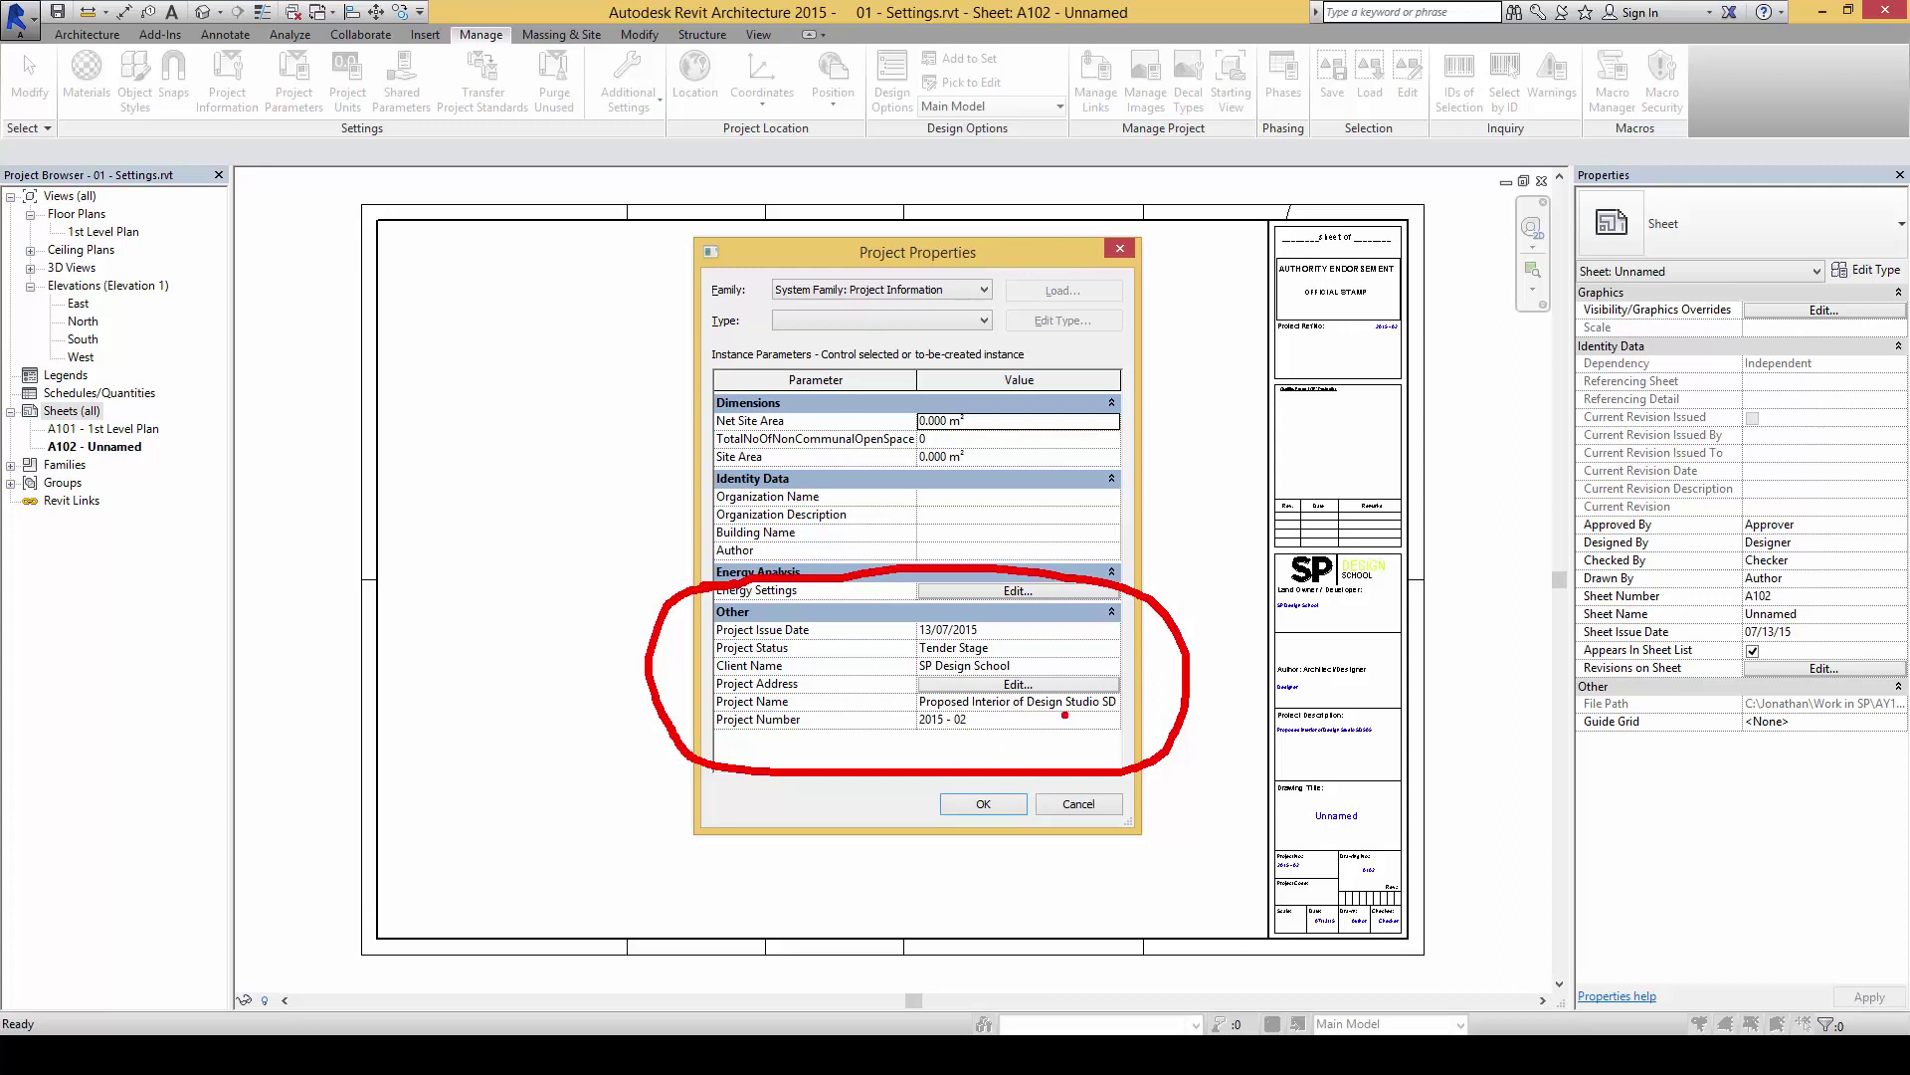
pyautogui.moveTo(1057, 720)
pyautogui.mouseDown()
pyautogui.moveTo(1102, 685)
pyautogui.moveTo(1223, 352)
pyautogui.moveTo(1355, 339)
pyautogui.mouseUp()
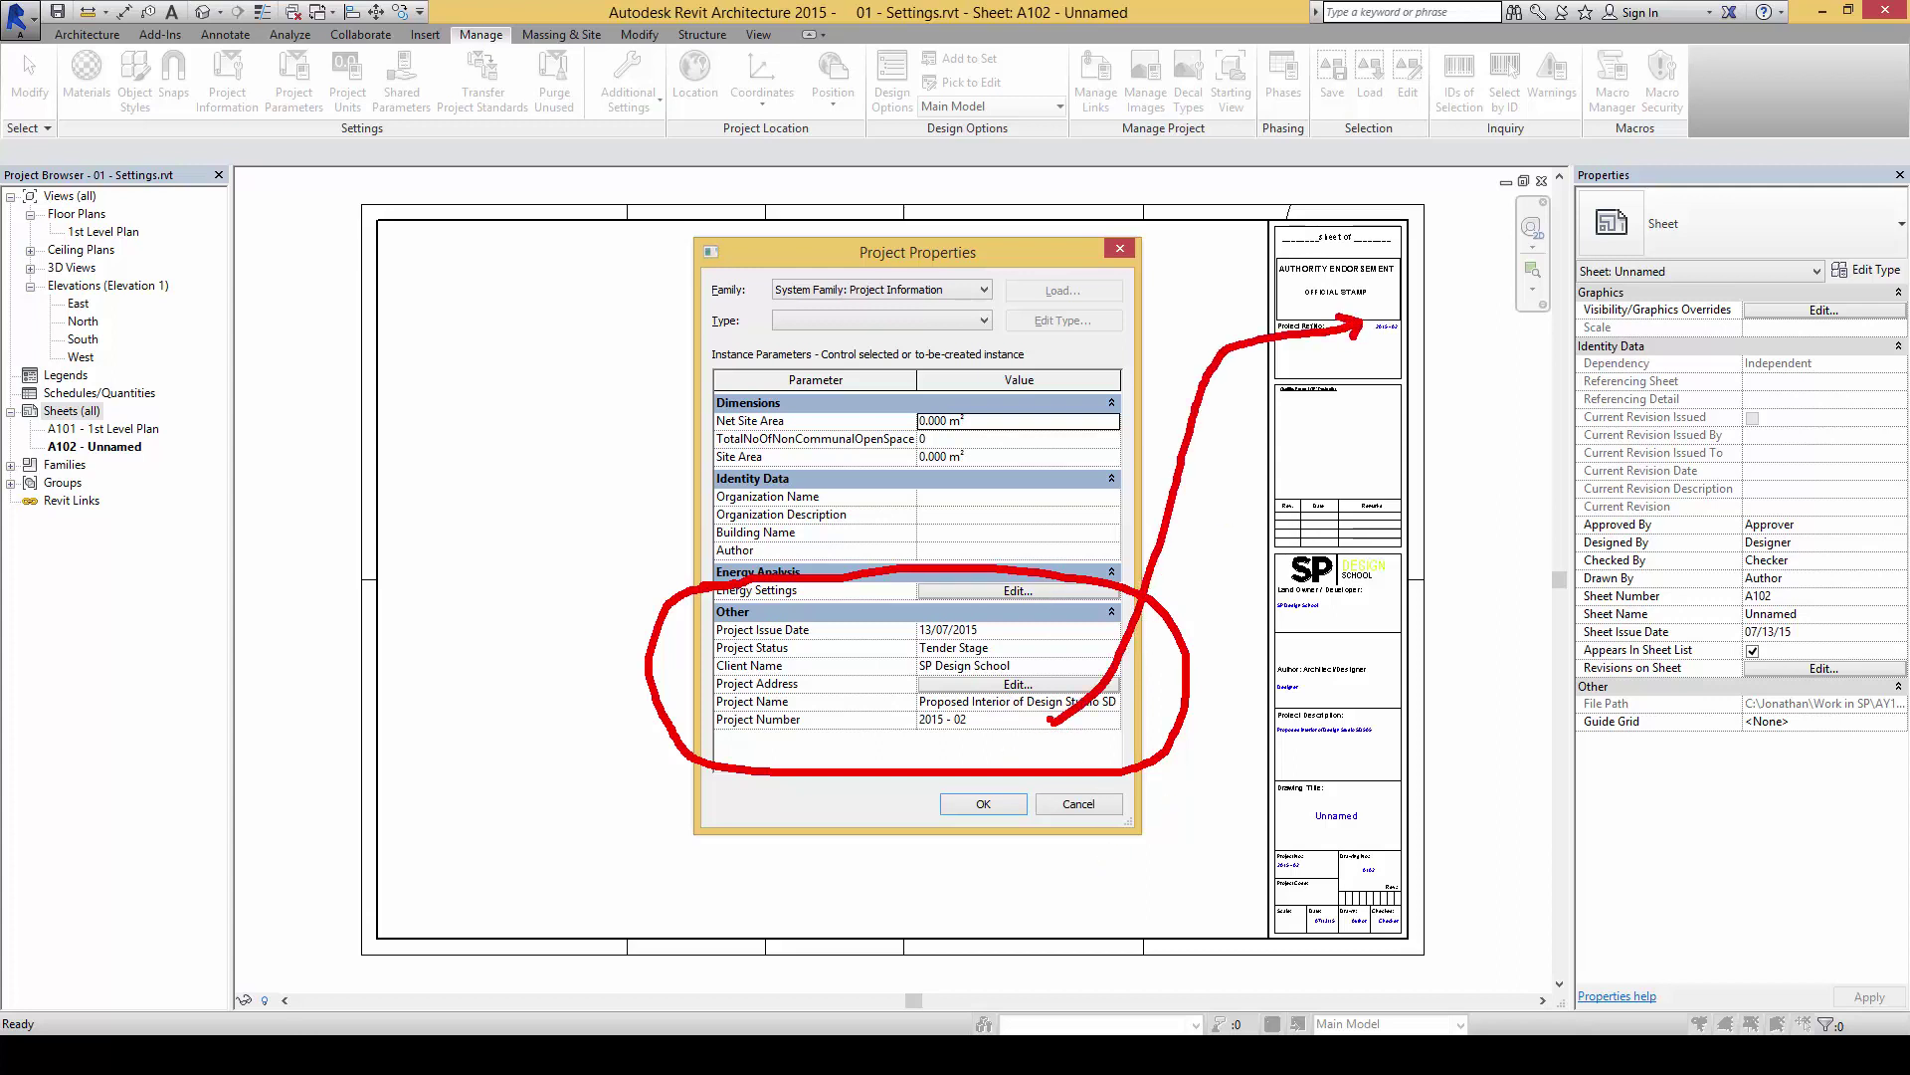
pyautogui.moveTo(1053, 720)
pyautogui.mouseDown()
pyautogui.moveTo(1186, 774)
pyautogui.moveTo(1223, 877)
pyautogui.mouseUp()
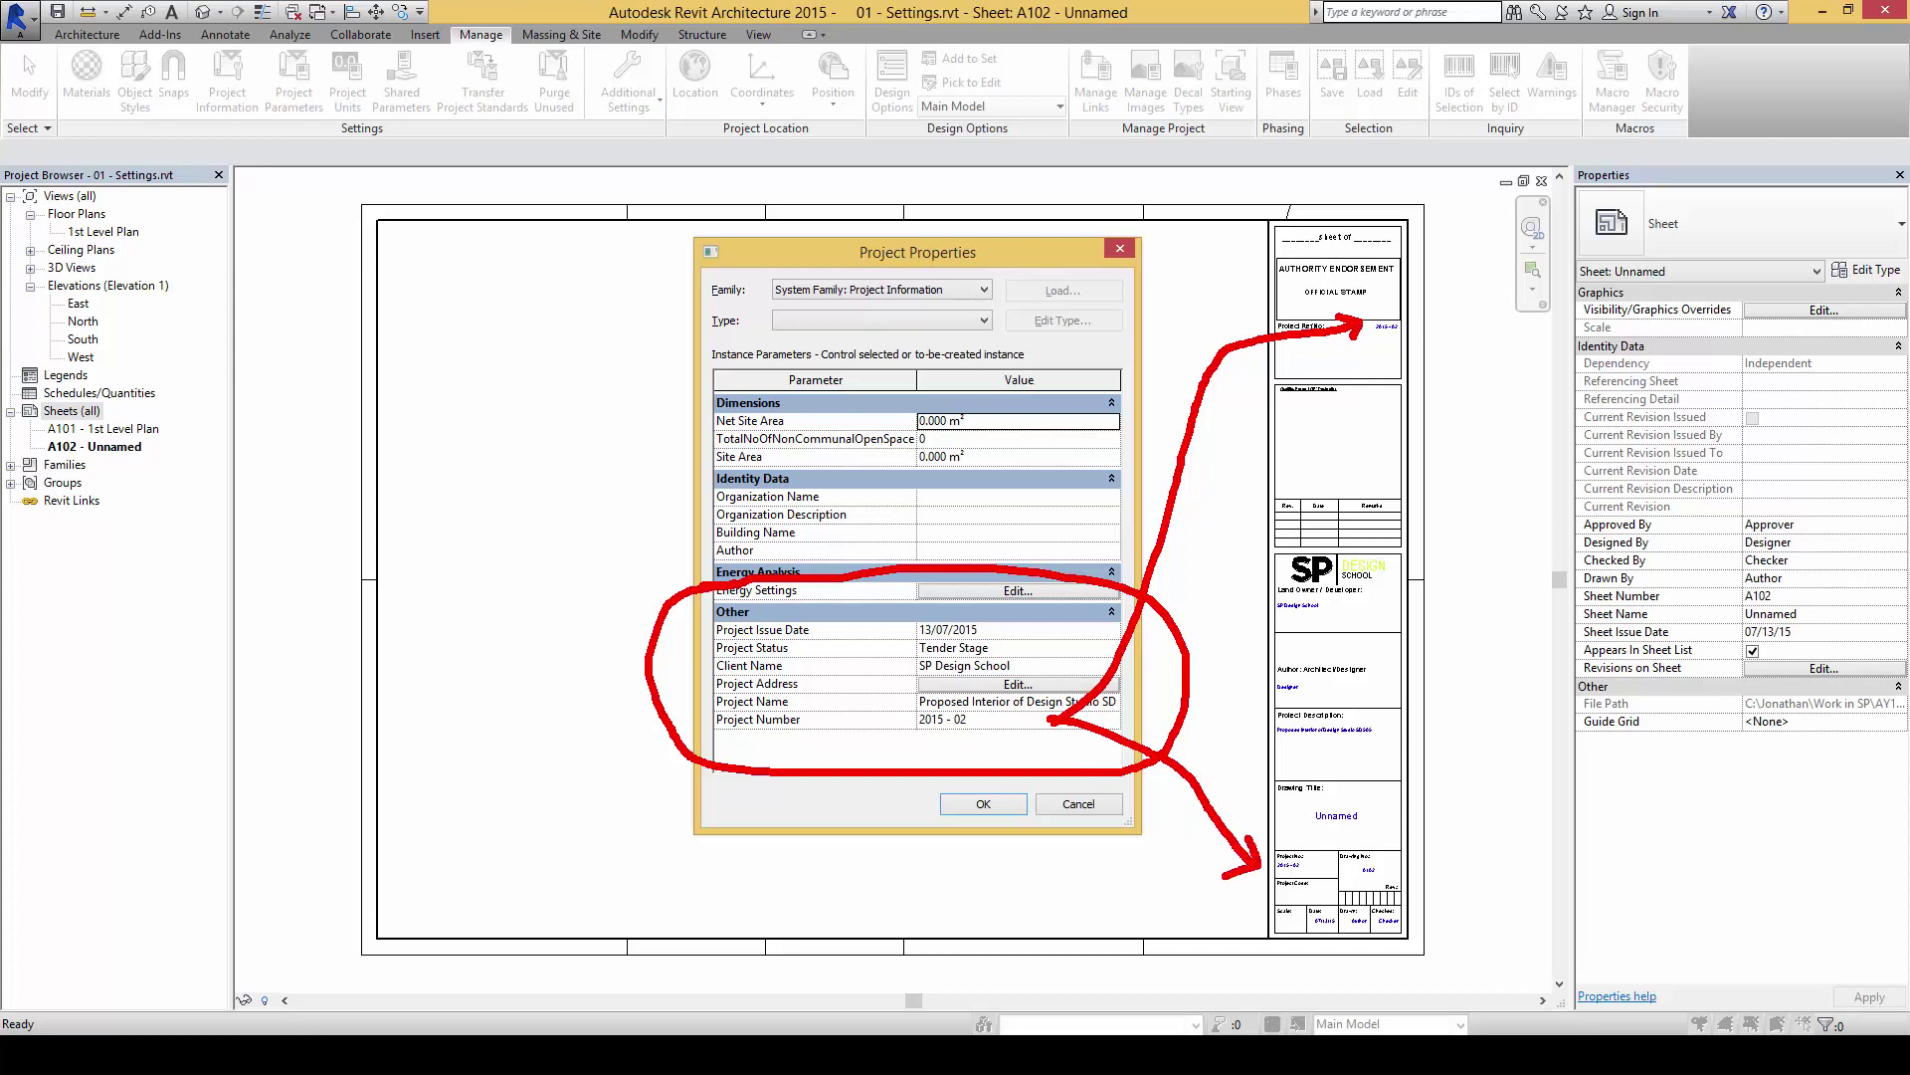
pyautogui.moveTo(1112, 701); pyautogui.dragTo(1262, 738)
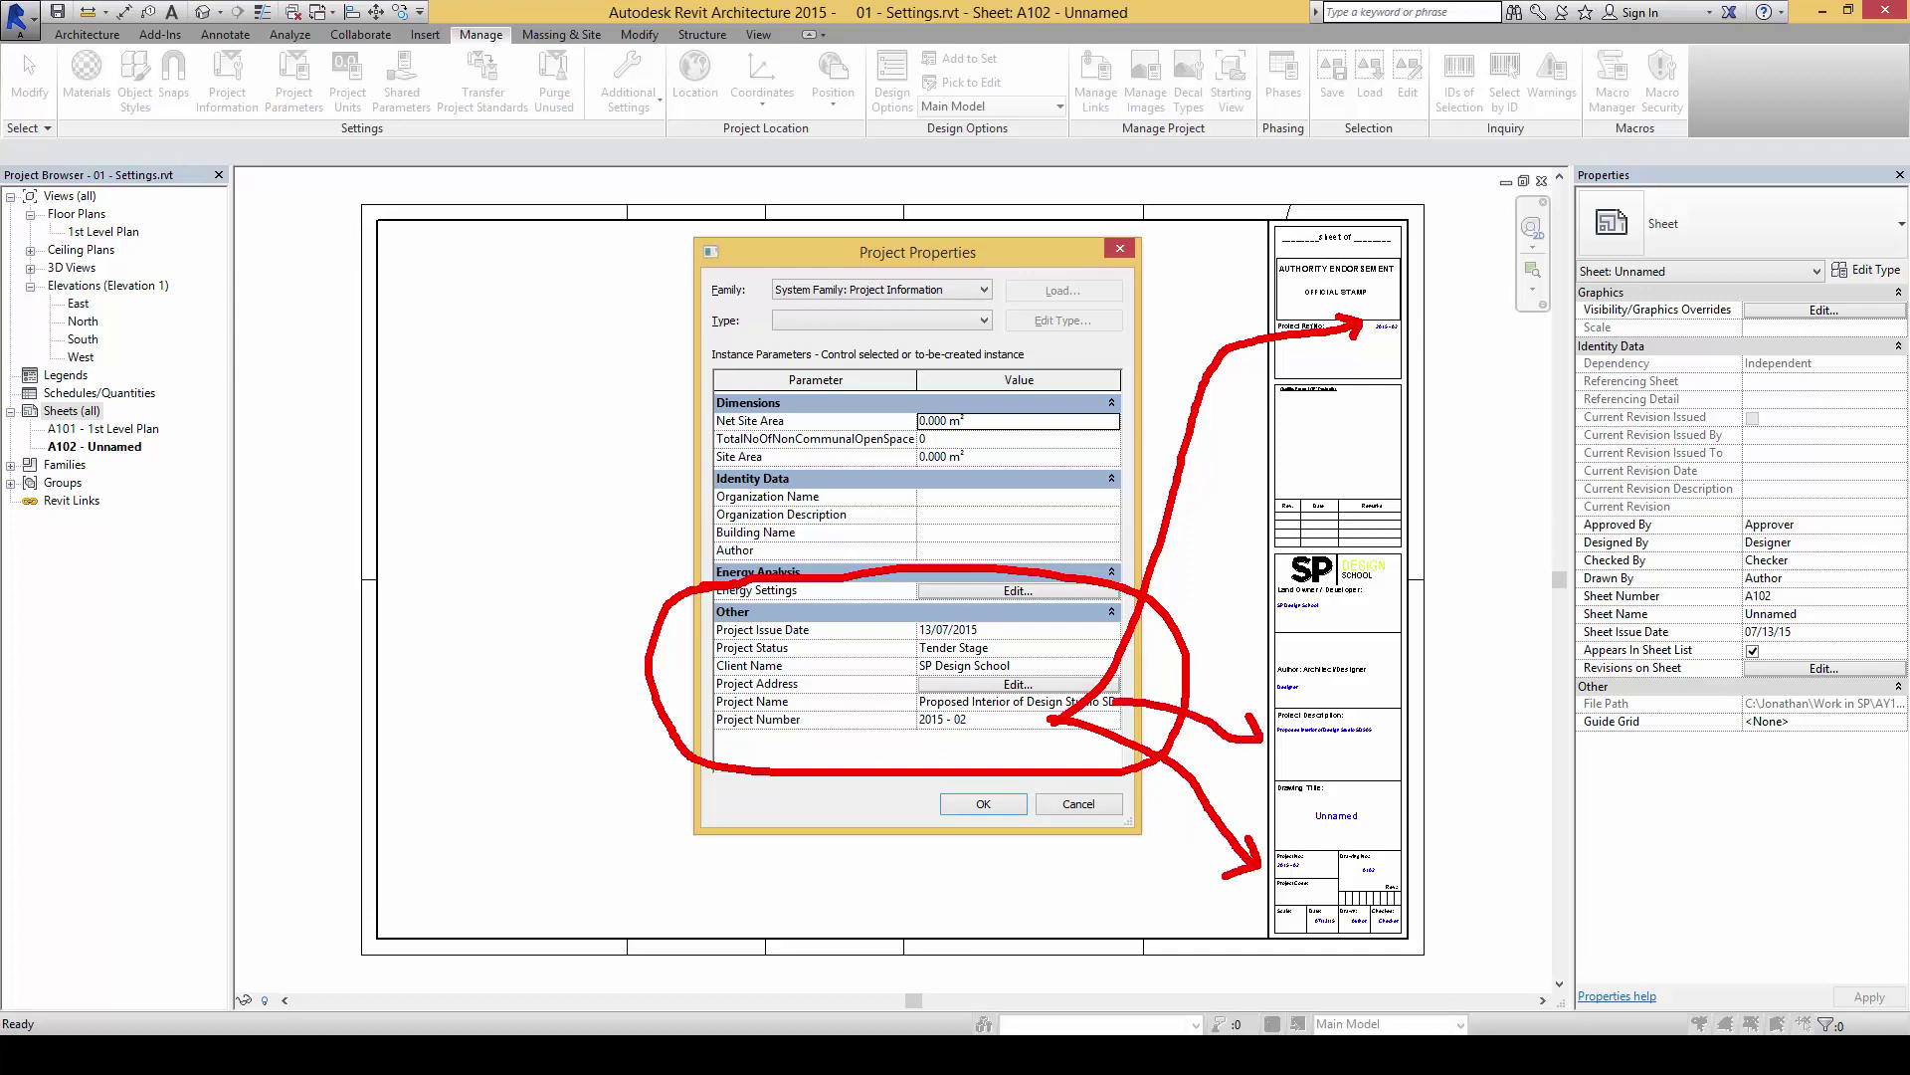